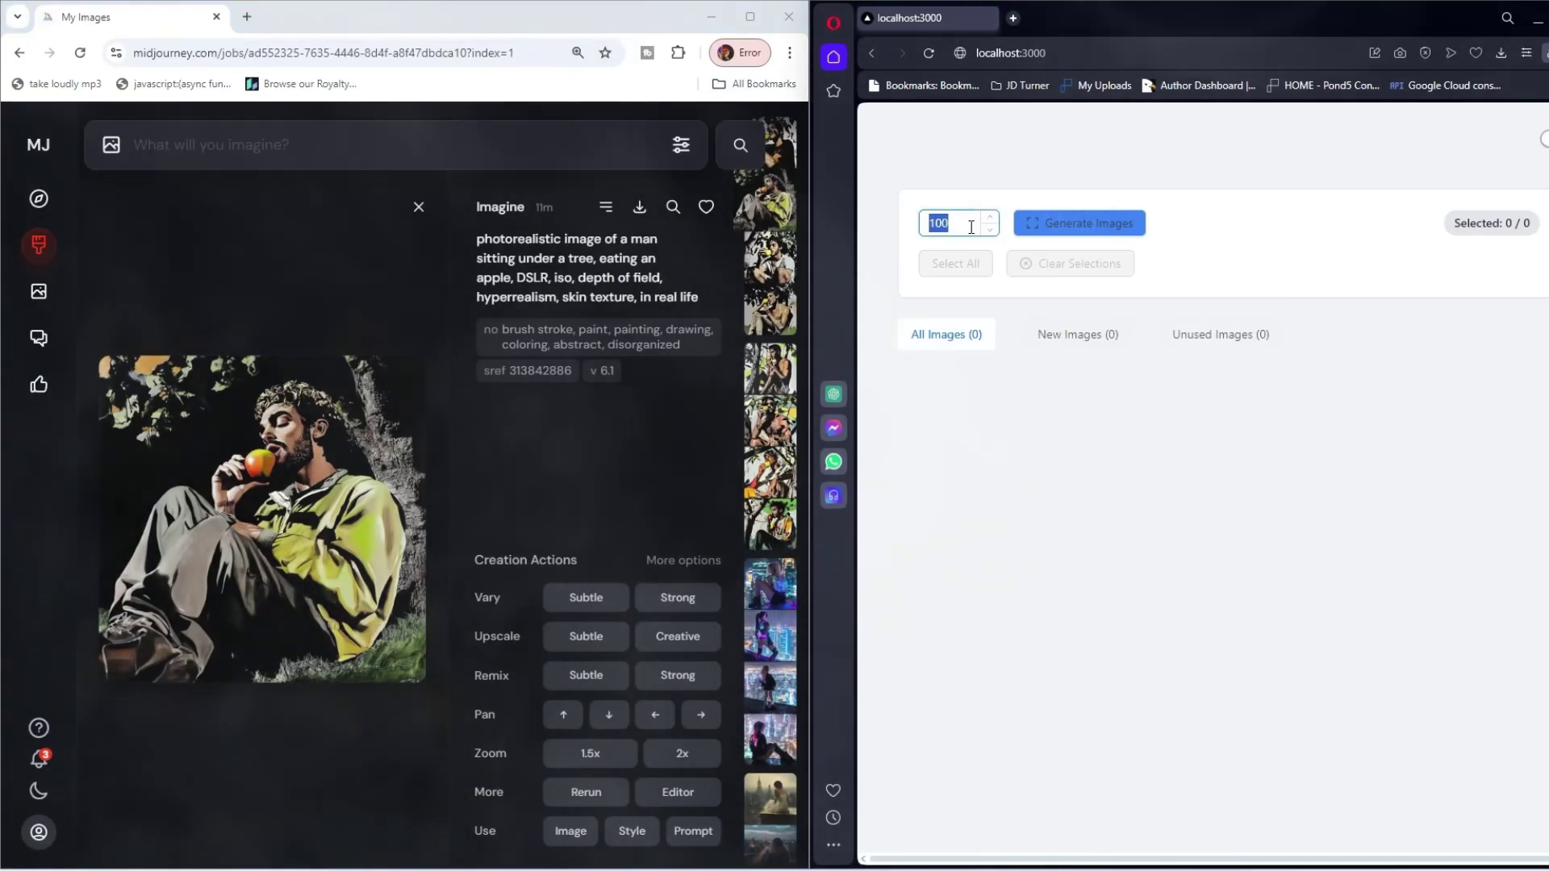
# Generate 50 combined sref style images and select 035248072-combined.png.
pyautogui.write('50')
pyautogui.click(1100, 228)
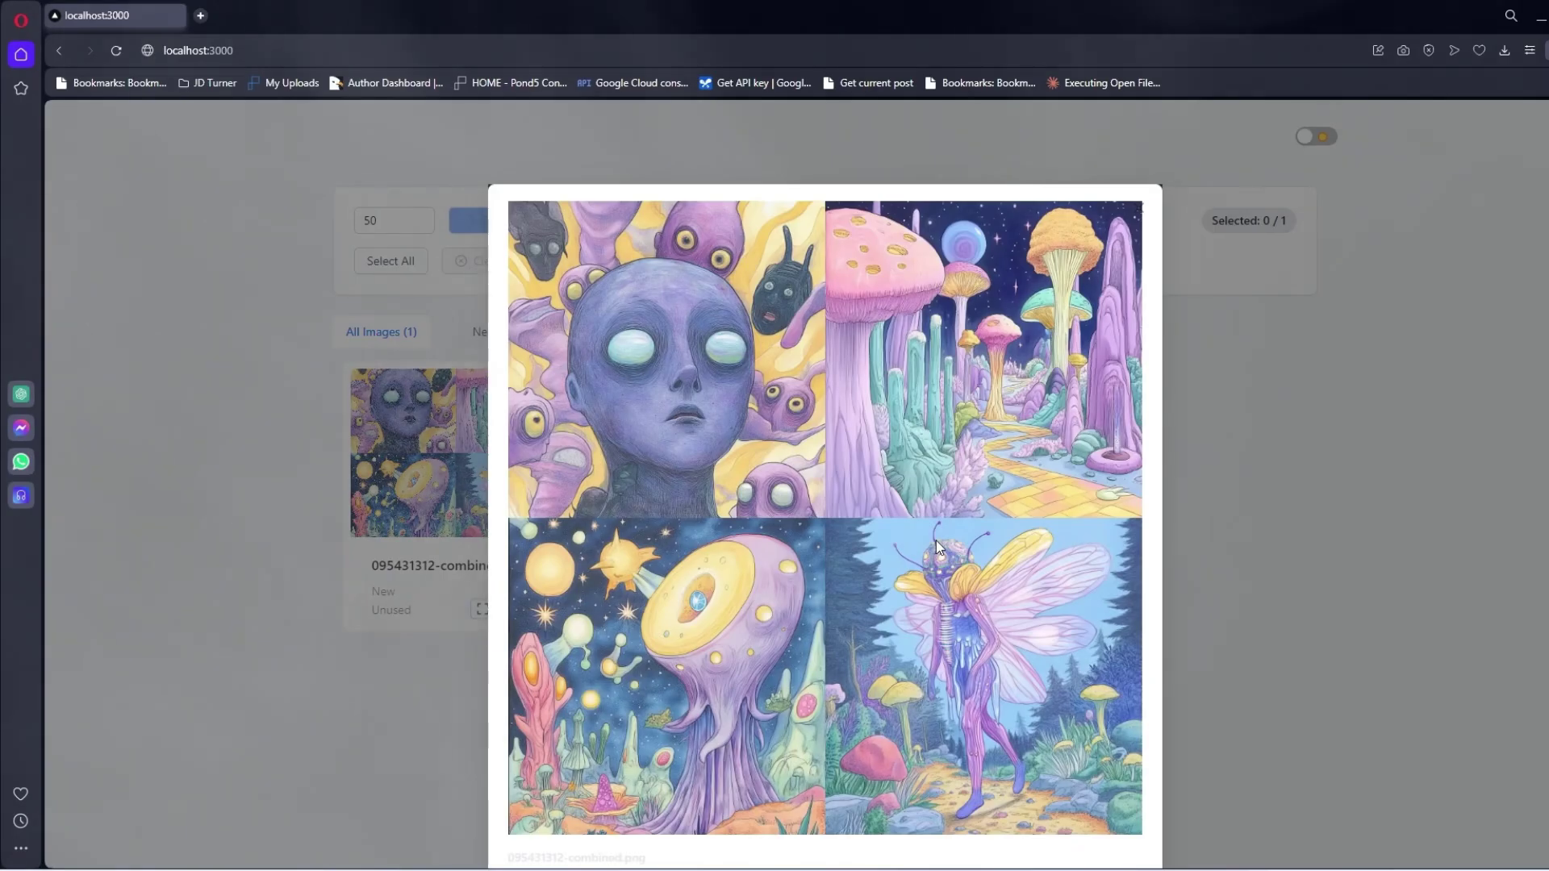
pyautogui.scroll(-2, 933, 542)
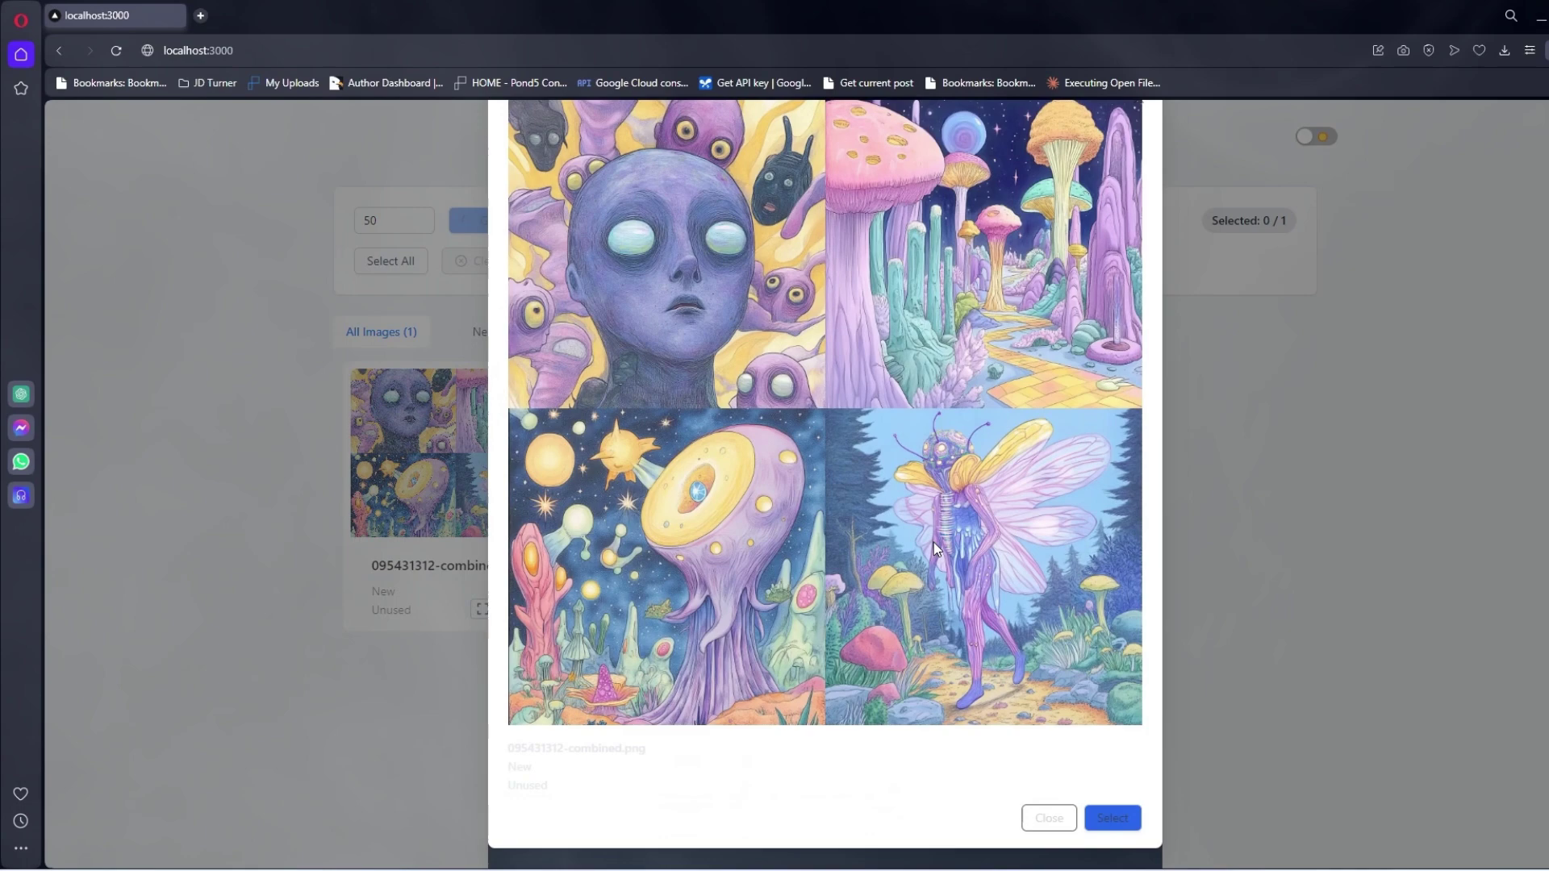
pyautogui.scroll(2, 933, 543)
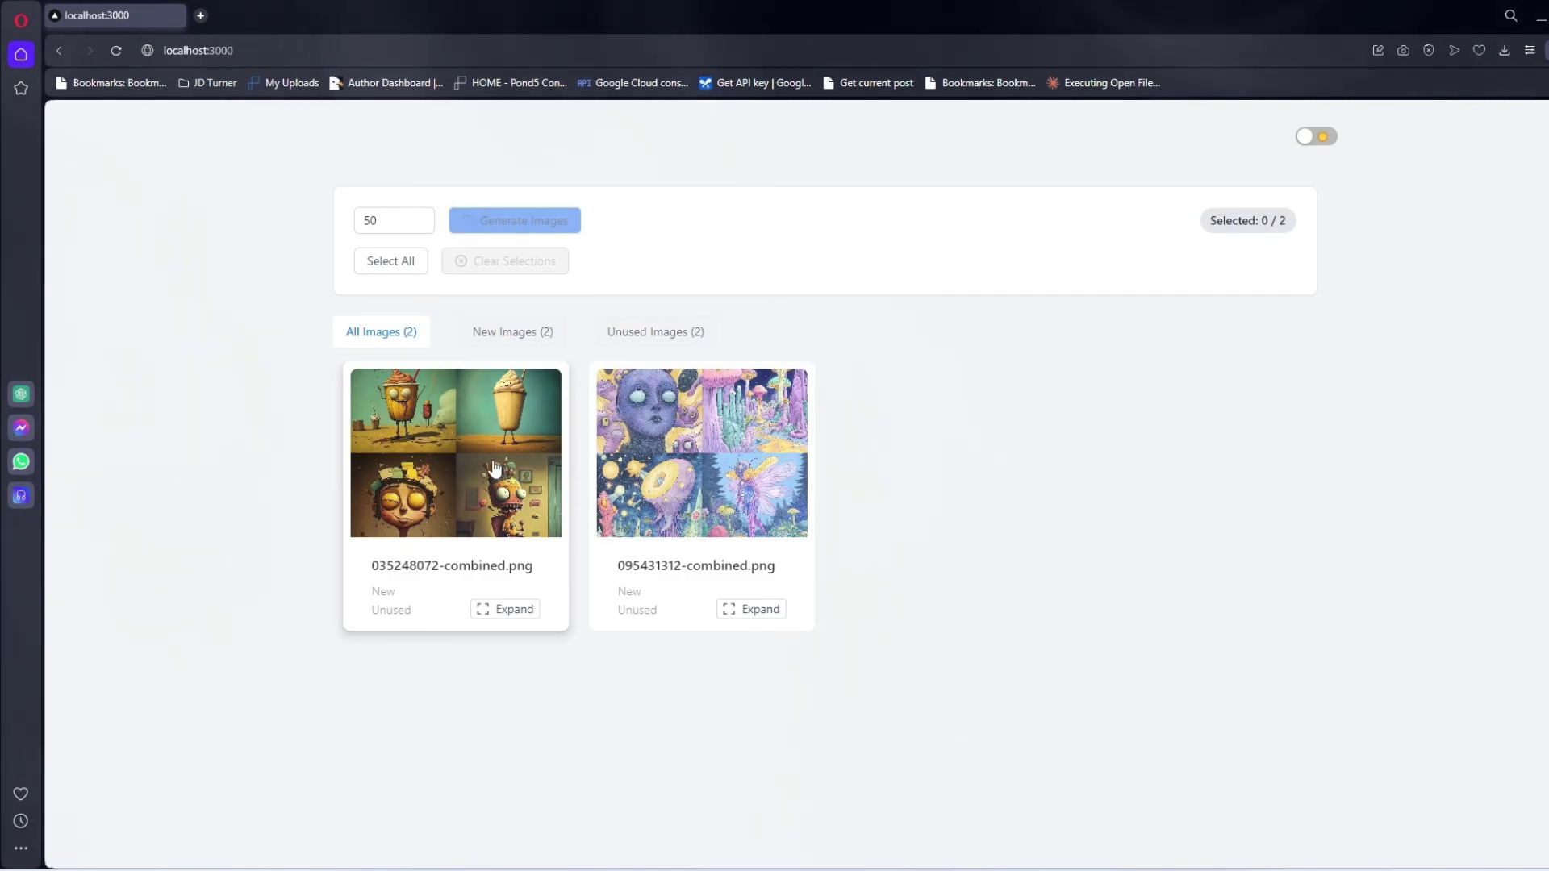
pyautogui.click(495, 468)
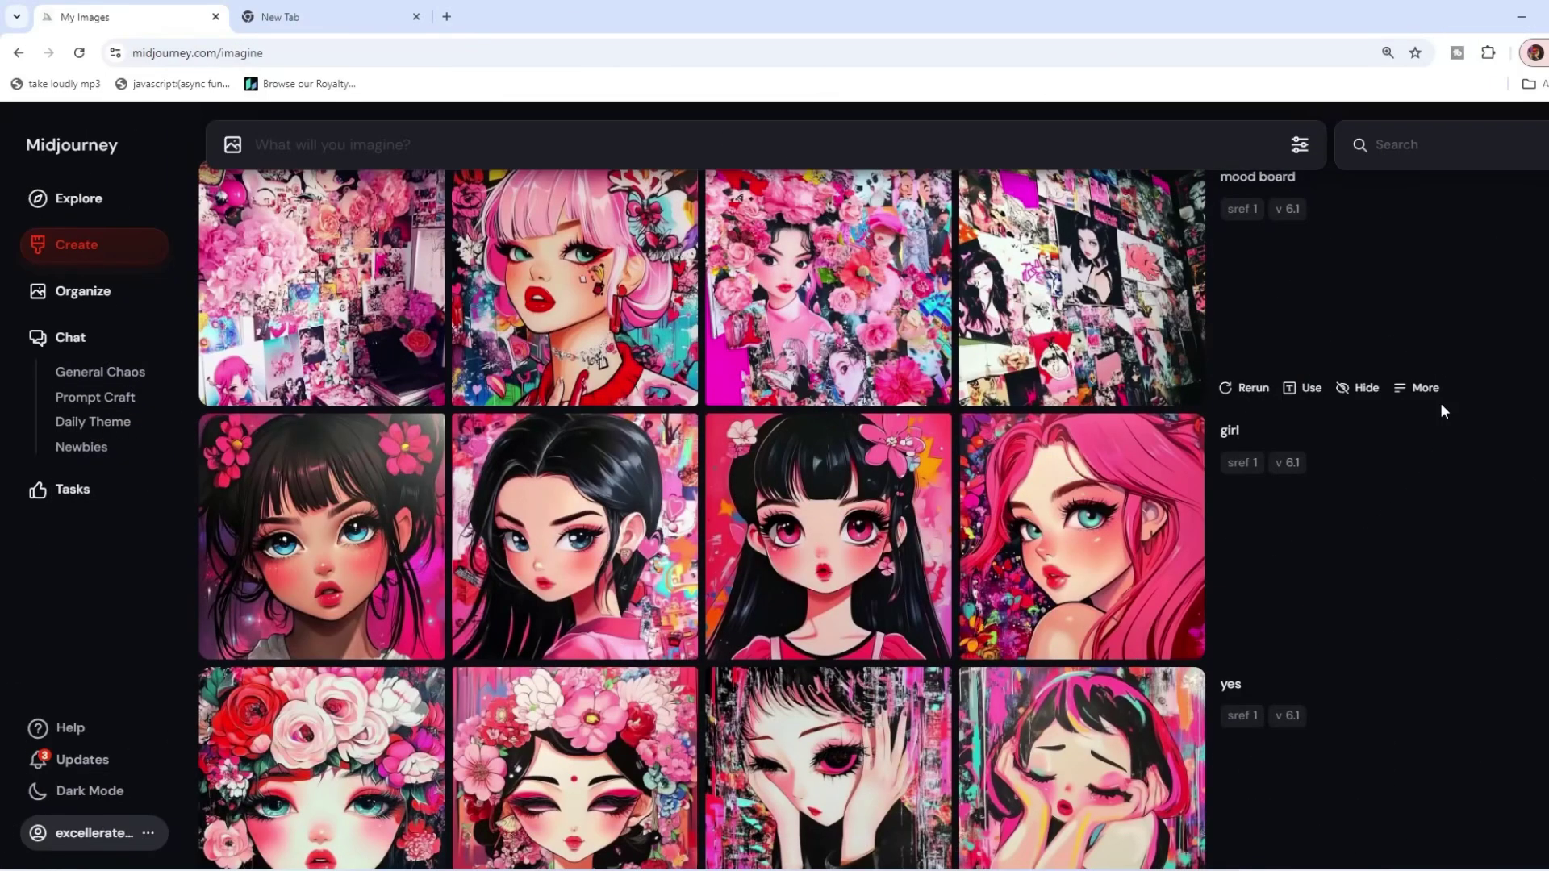
pyautogui.scroll(-4, 1493, 452)
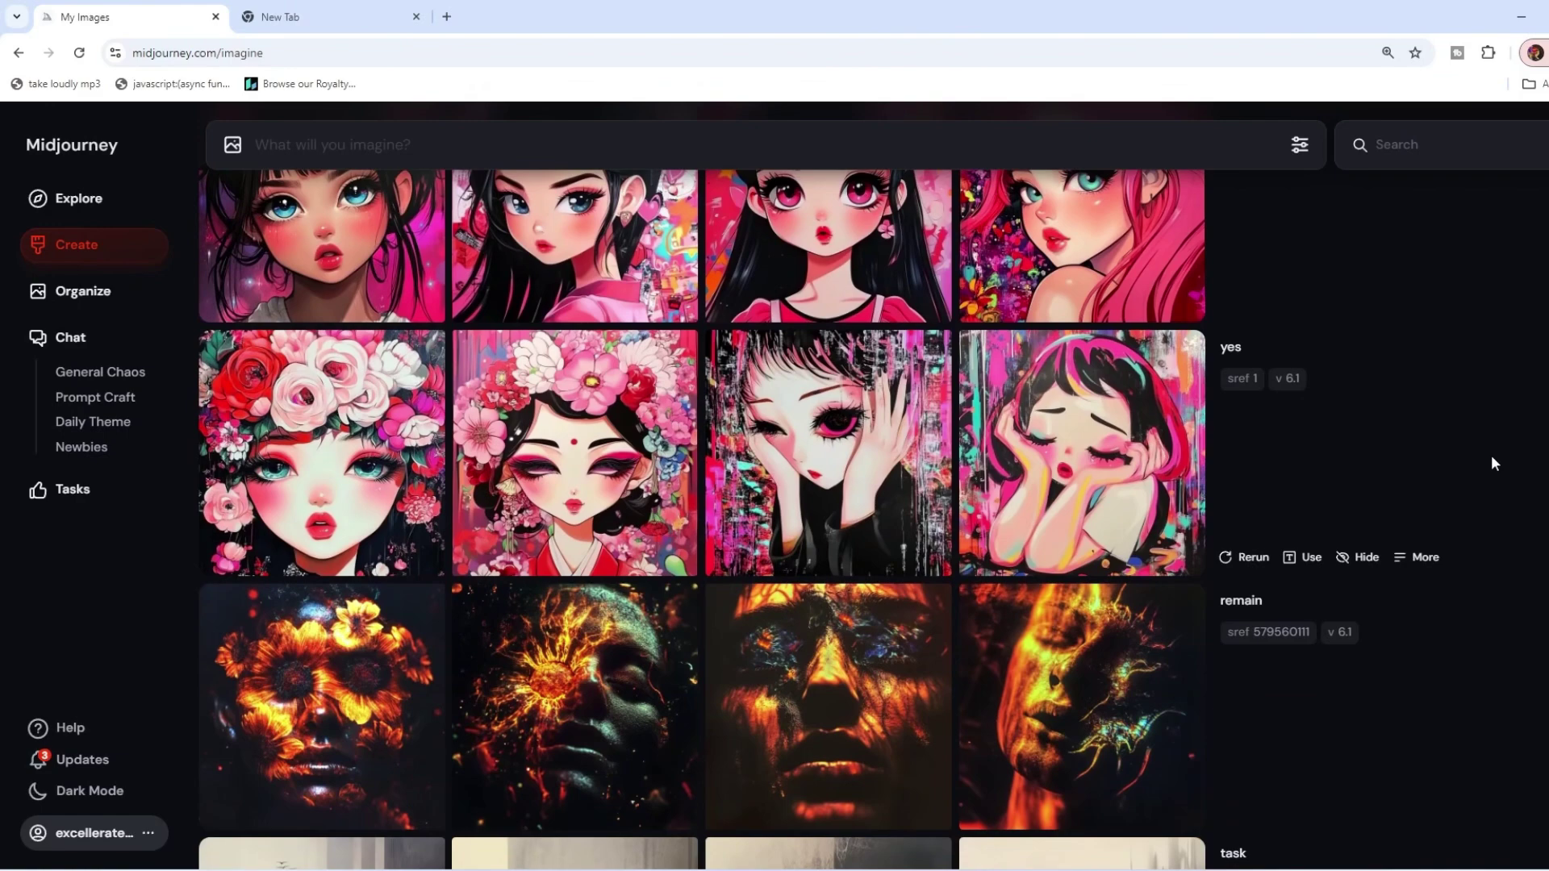
pyautogui.scroll(-8, 1479, 464)
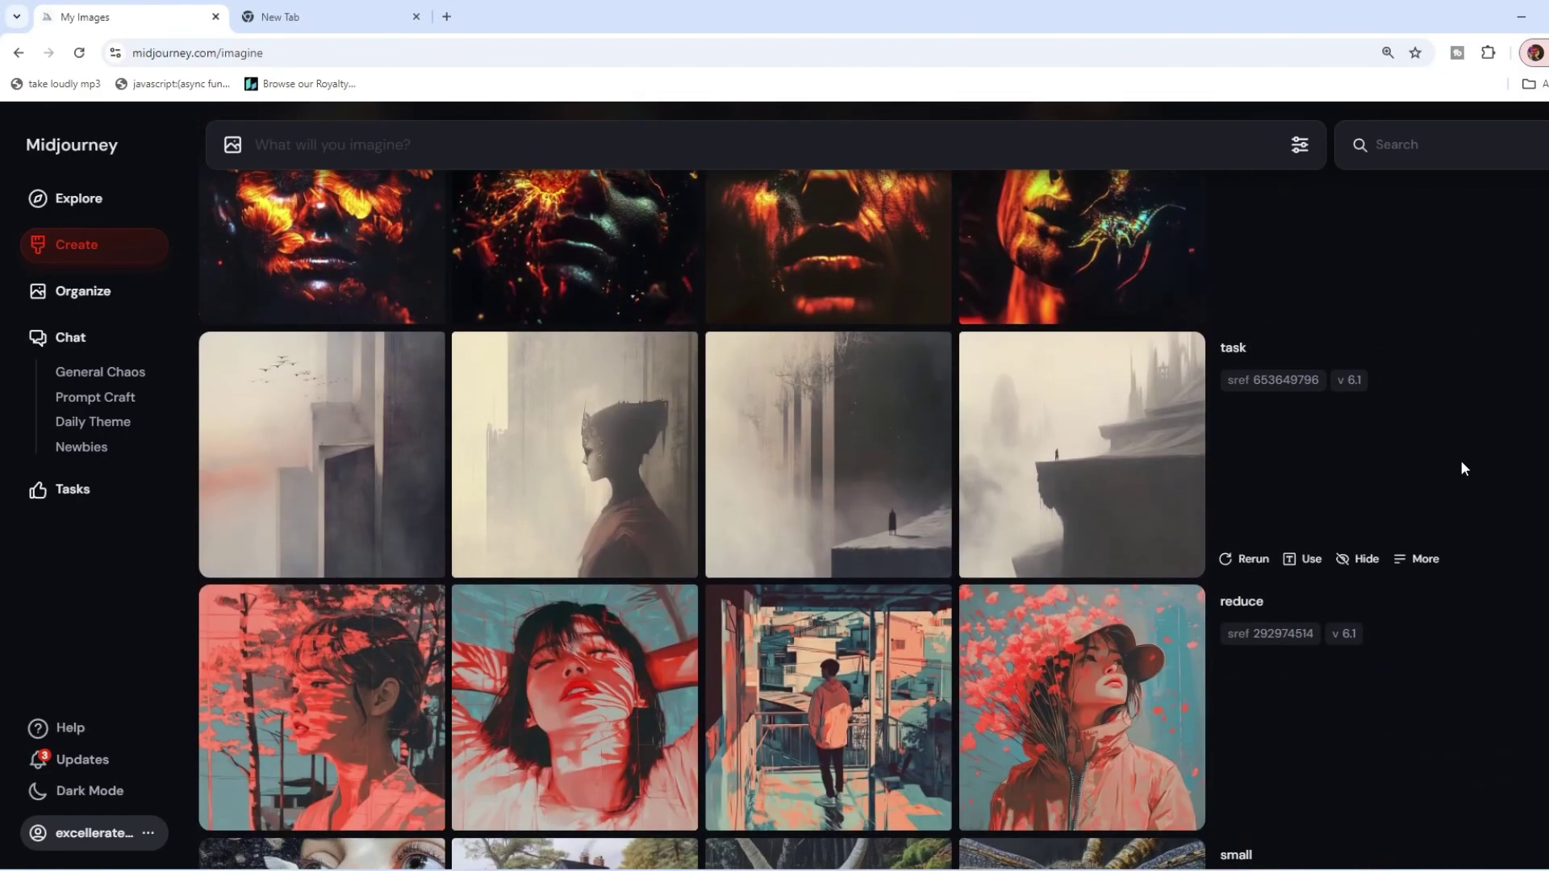
pyautogui.scroll(-2, 1462, 472)
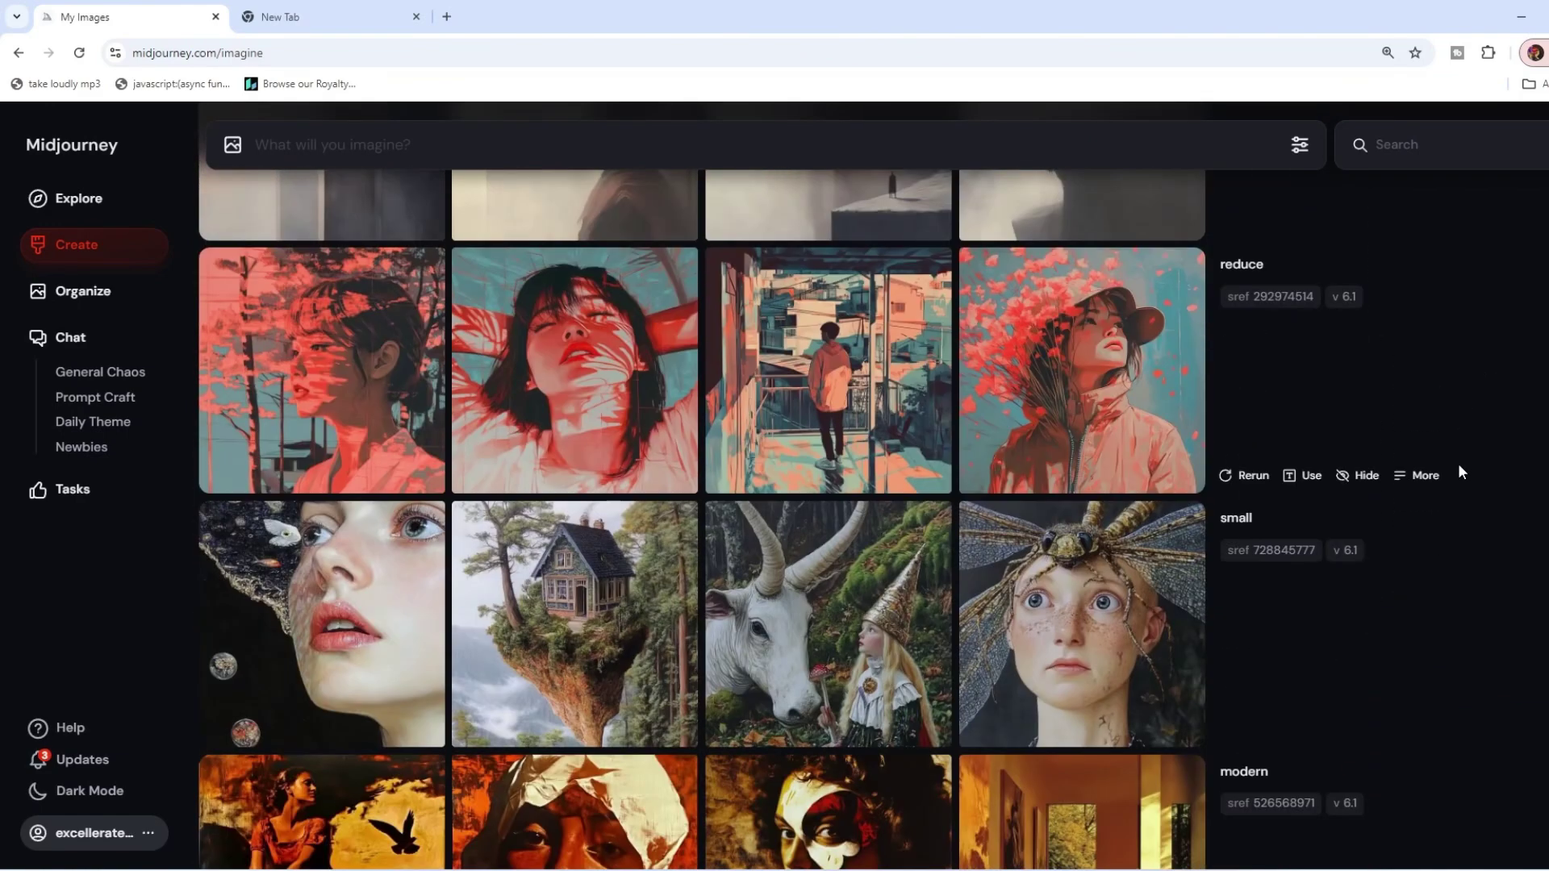
pyautogui.scroll(-5, 1459, 463)
pyautogui.scroll(-3, 1437, 464)
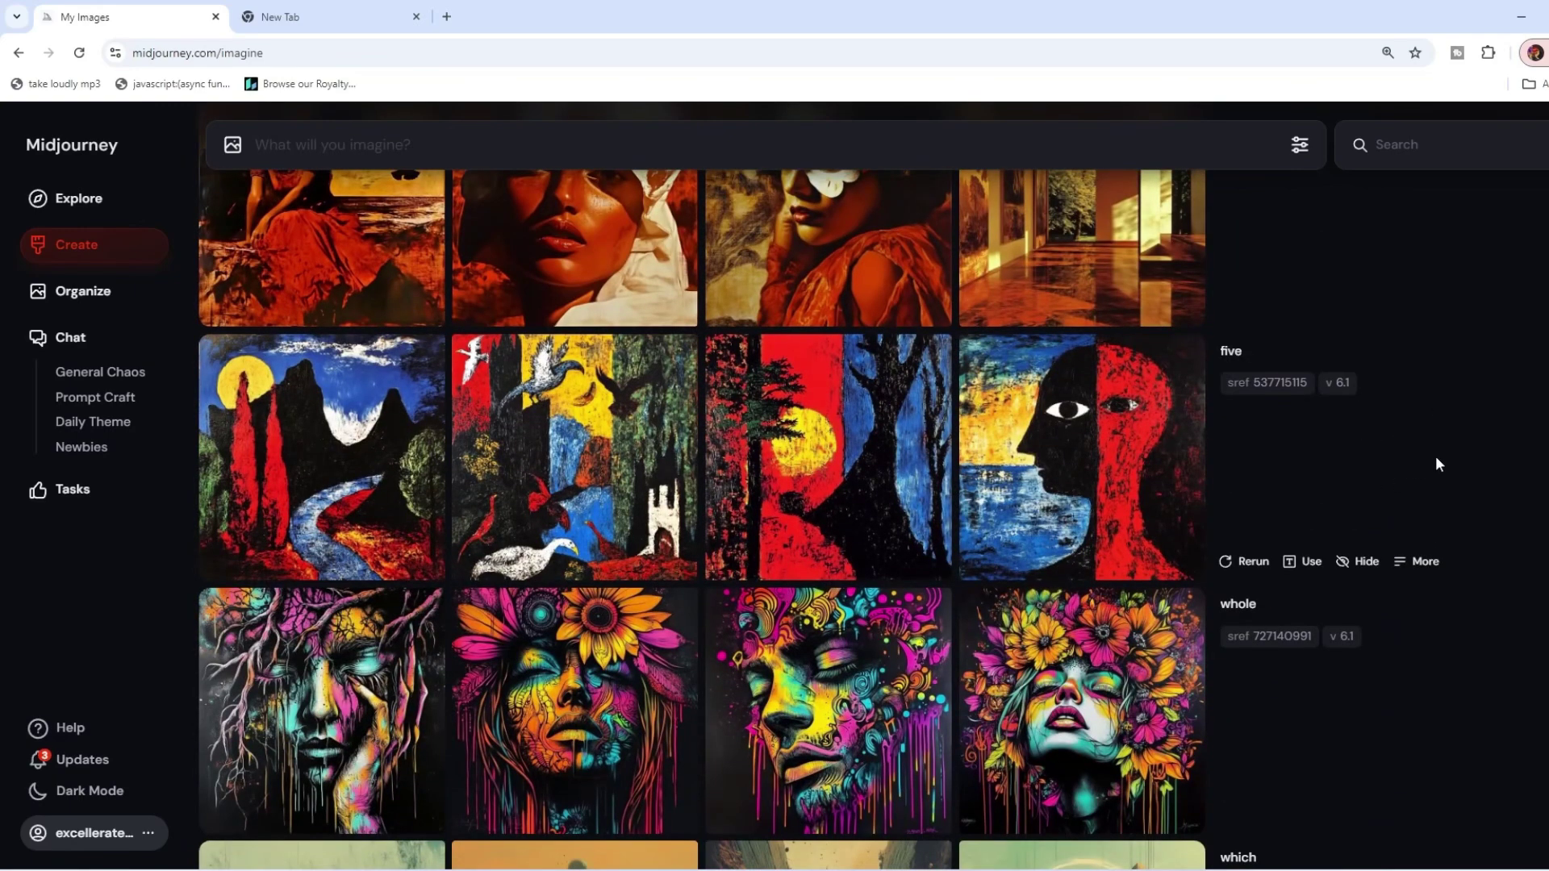
pyautogui.scroll(-7, 1436, 457)
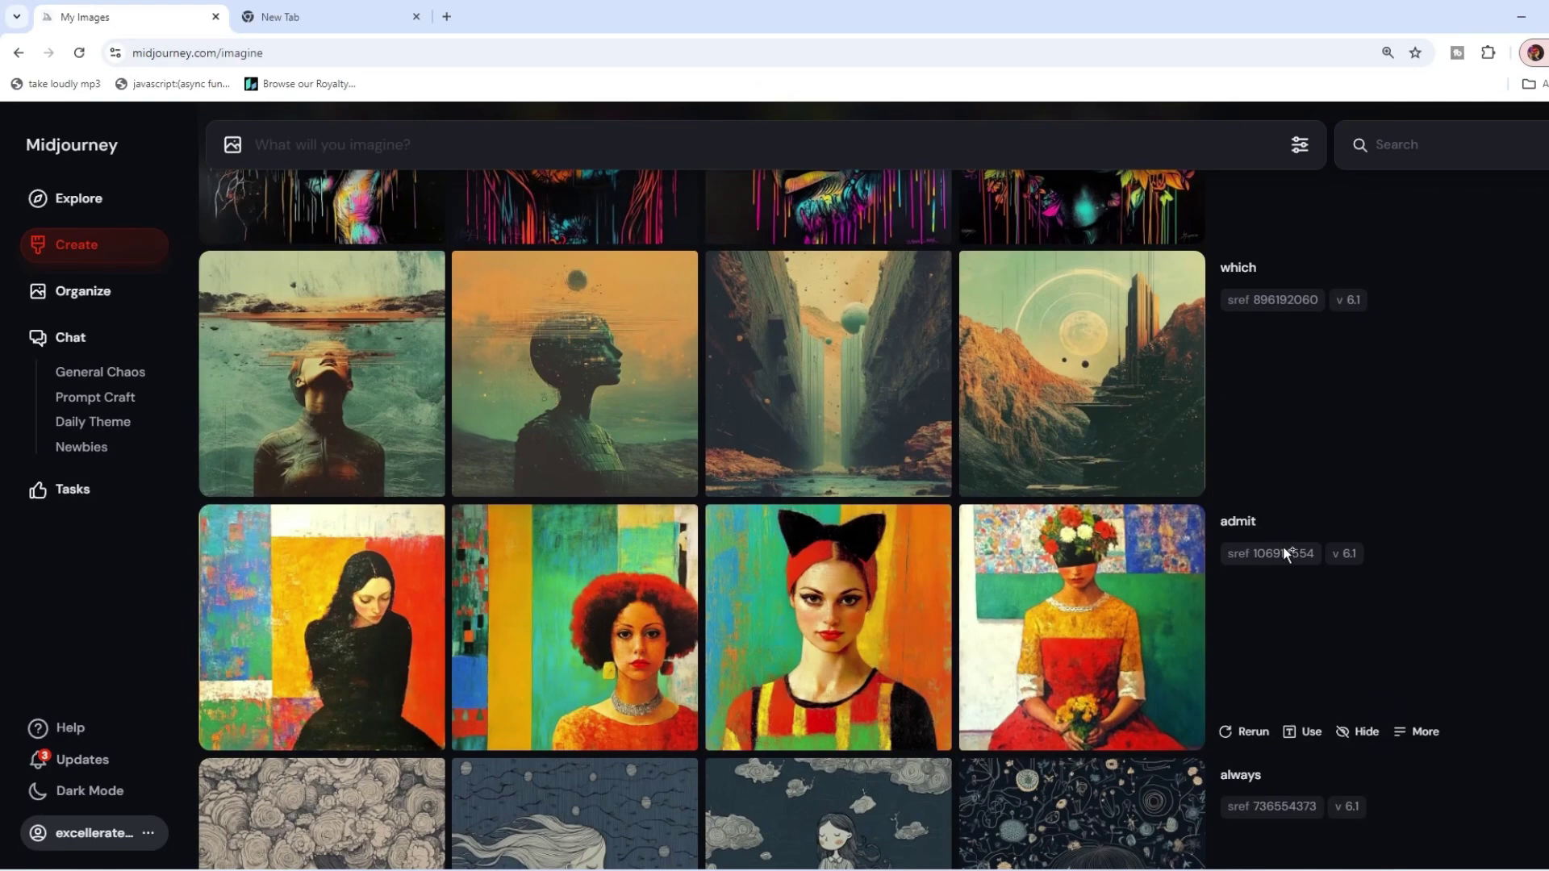
pyautogui.click(1283, 554)
pyautogui.hotkey('ctrl', 'a')
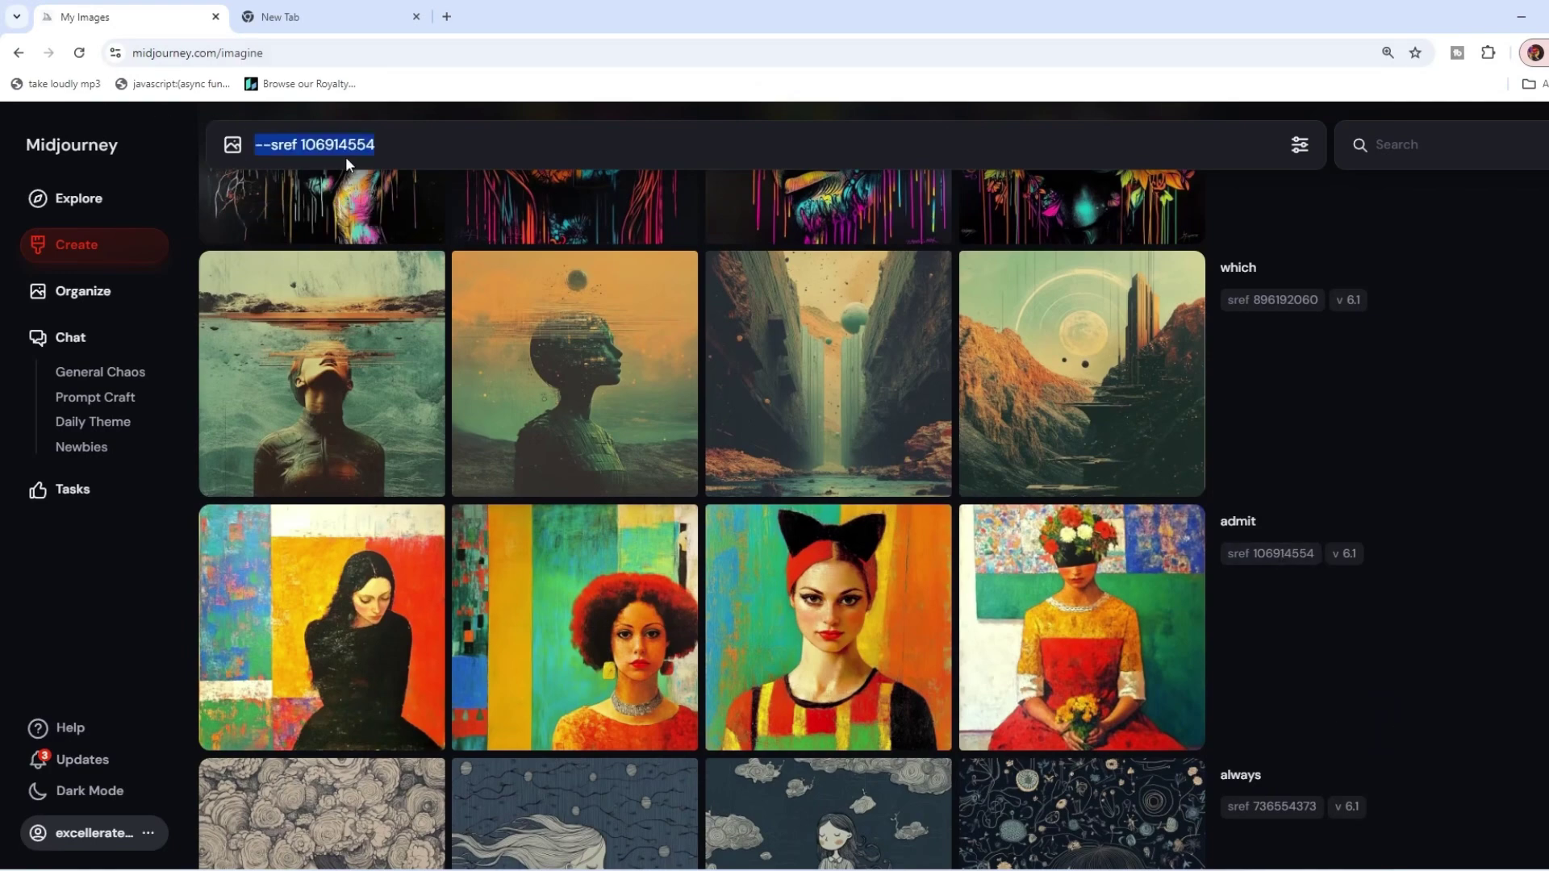
pyautogui.scroll(-2, 832, 638)
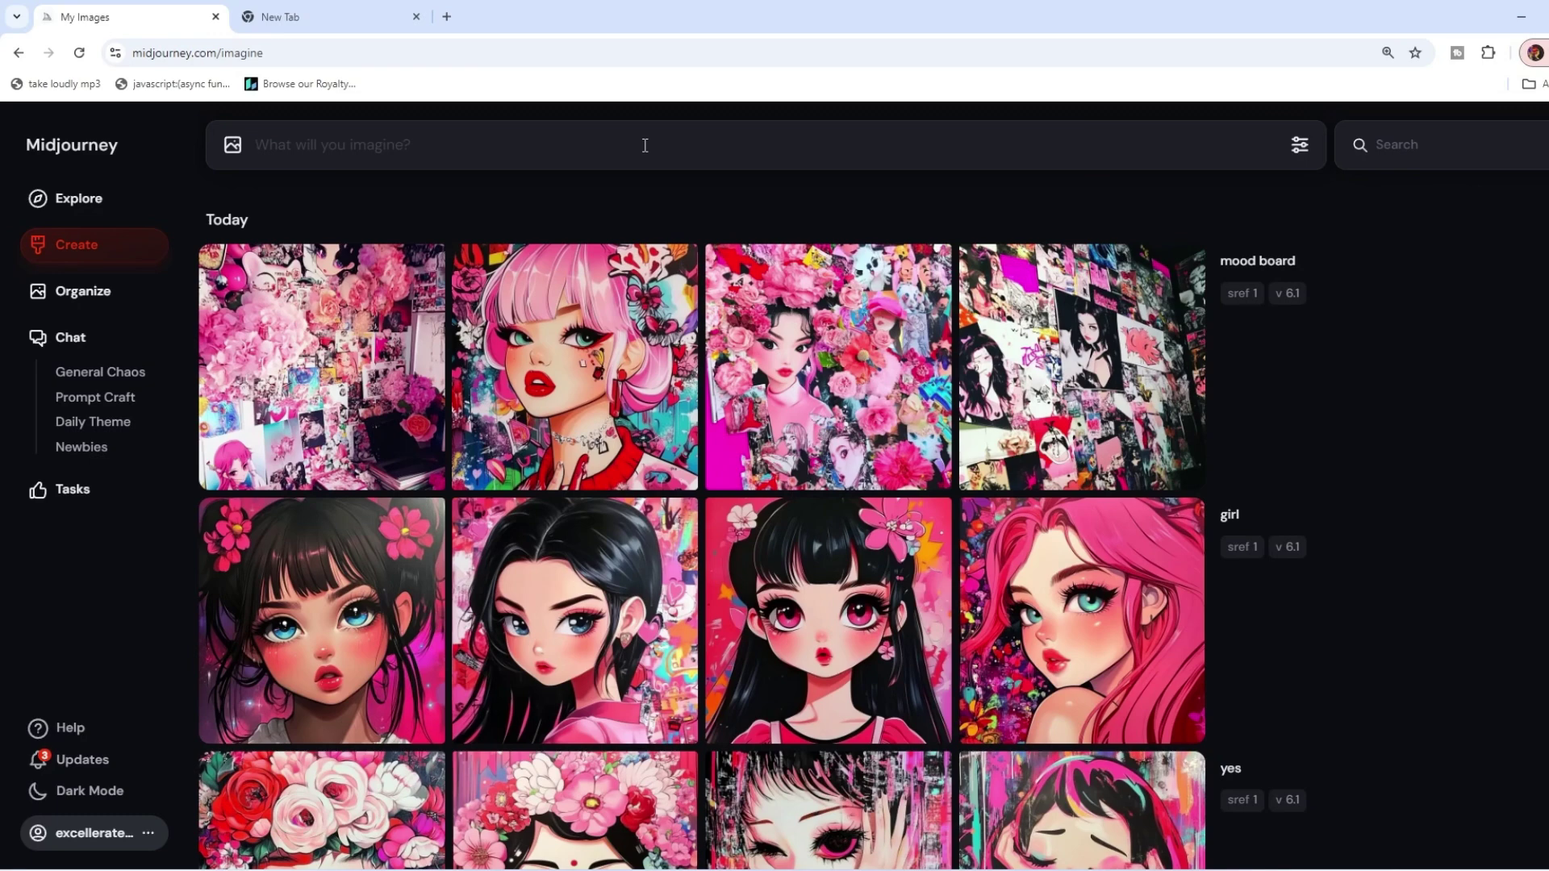
pyautogui.write('.')
pyautogui.press('BackSpace')
pyautogui.write('yes')
pyautogui.press('BackSpace')
pyautogui.press('BackSpace')
pyautogui.press('BackSpace')
pyautogui.write('co')
pyautogui.press('BackSpace')
pyautogui.press('BackSpace')
pyautogui.write('co')
pyautogui.press('BackSpace')
pyautogui.press('BackSpace')
pyautogui.press('BackSpace')
pyautogui.press('BackSpace')
pyautogui.press('BackSpace')
pyautogui.press('BackSpace')
pyautogui.scroll(-8, 643, 468)
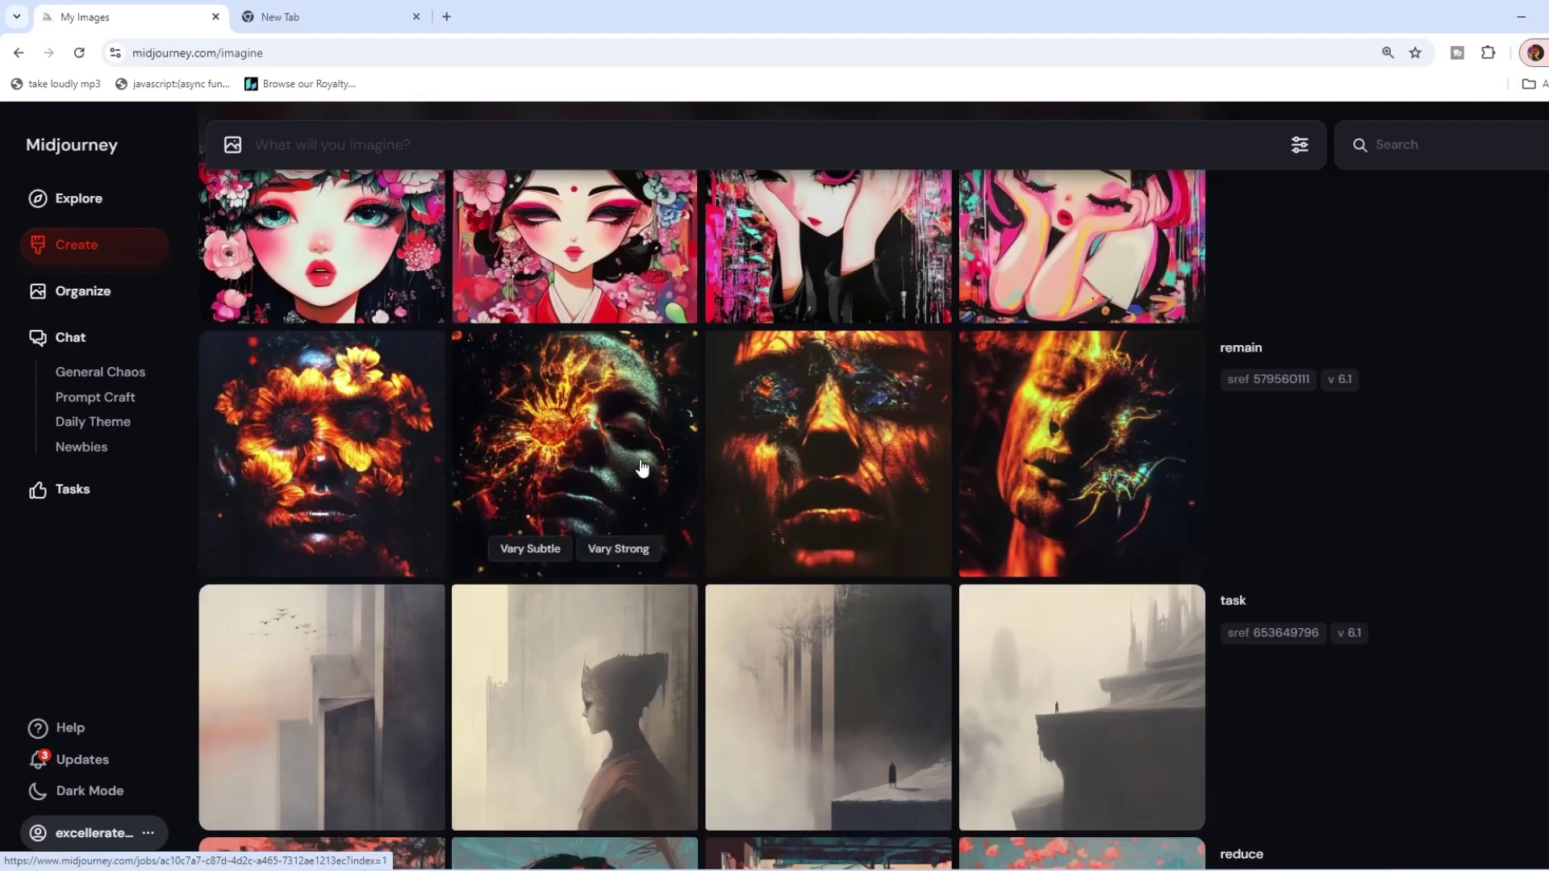
pyautogui.click(555, 528)
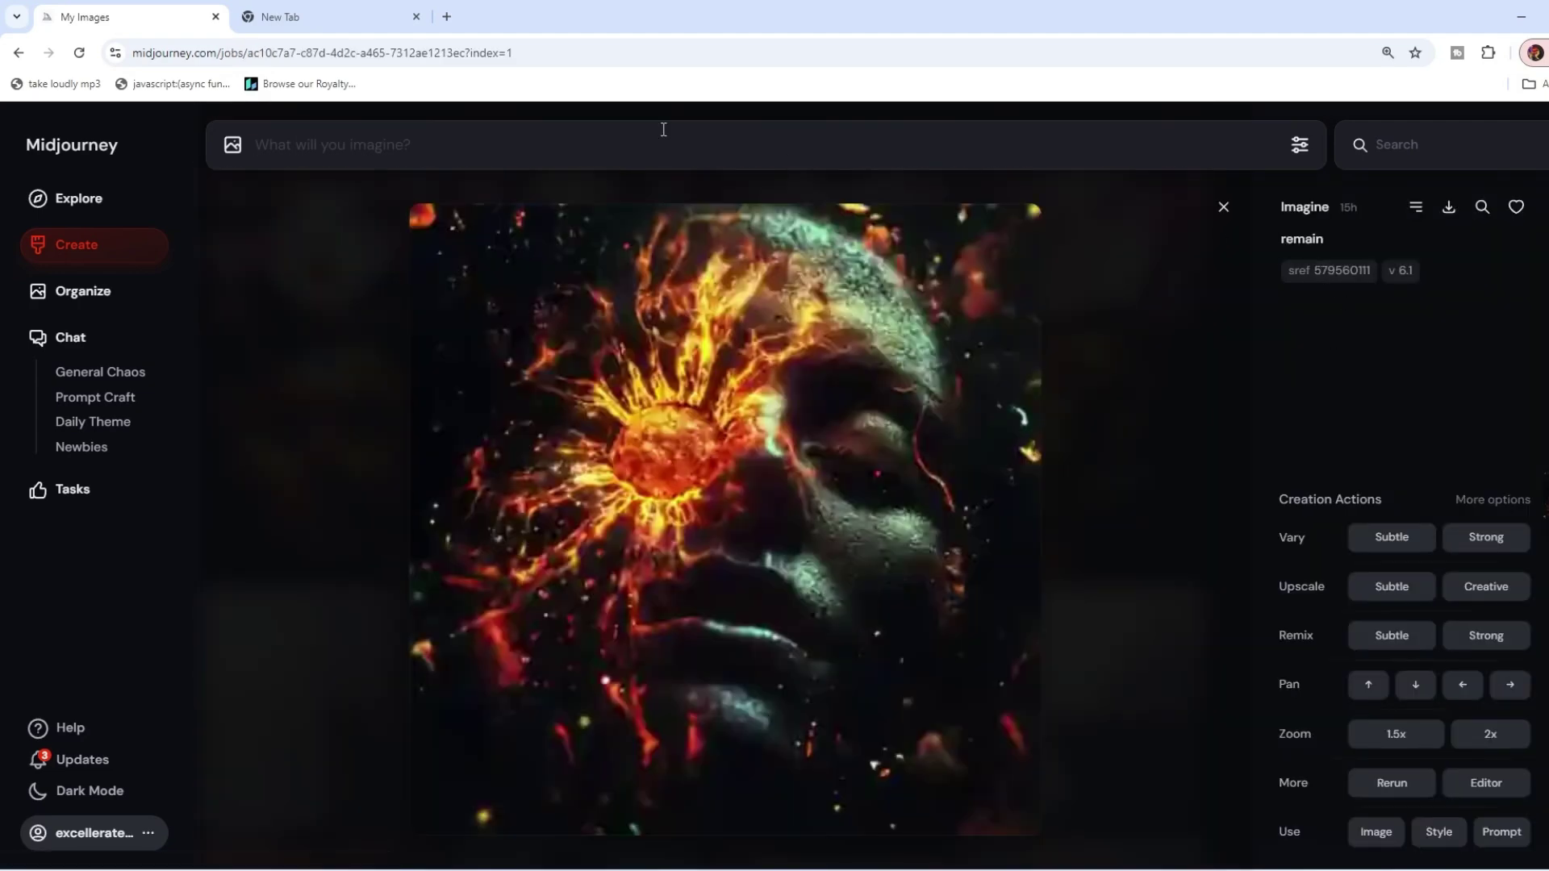
pyautogui.scroll(-1, 1220, 212)
pyautogui.click(1223, 207)
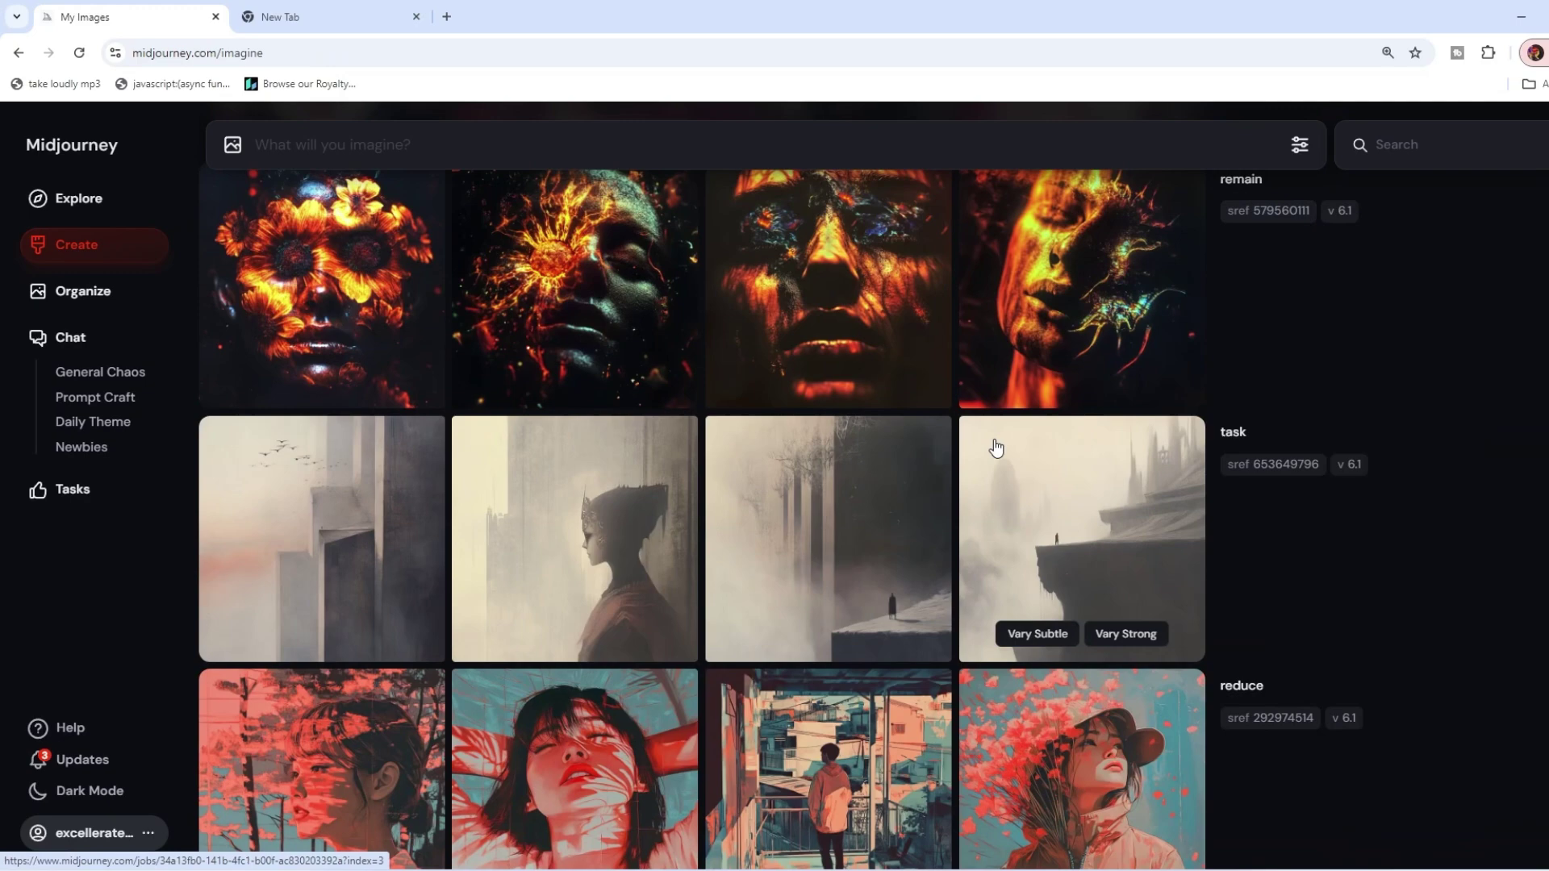
pyautogui.scroll(-5, 975, 452)
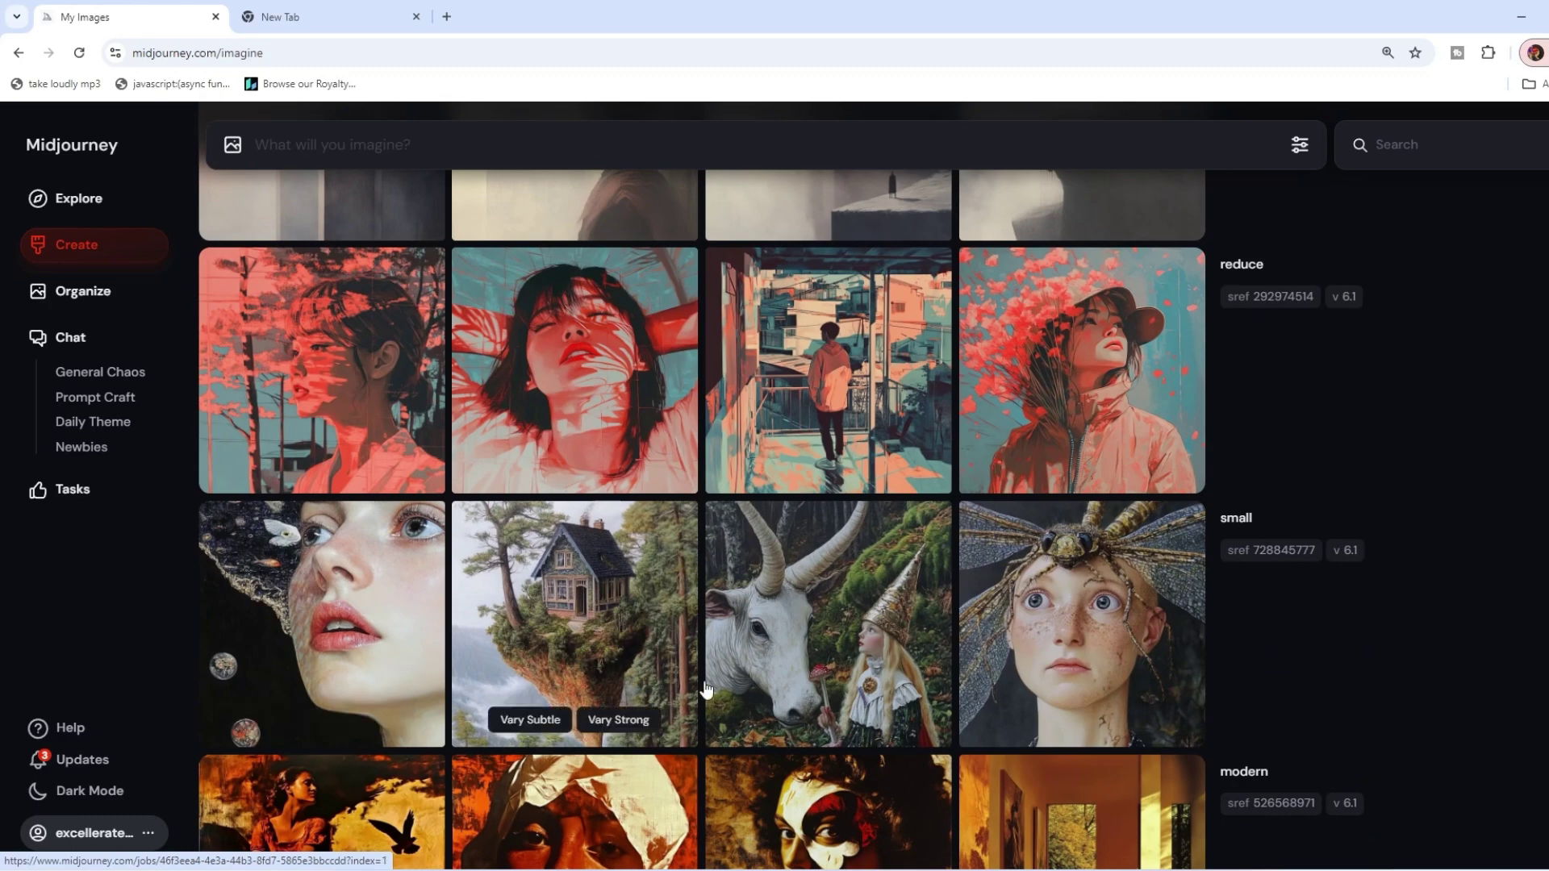
pyautogui.scroll(-6, 333, 574)
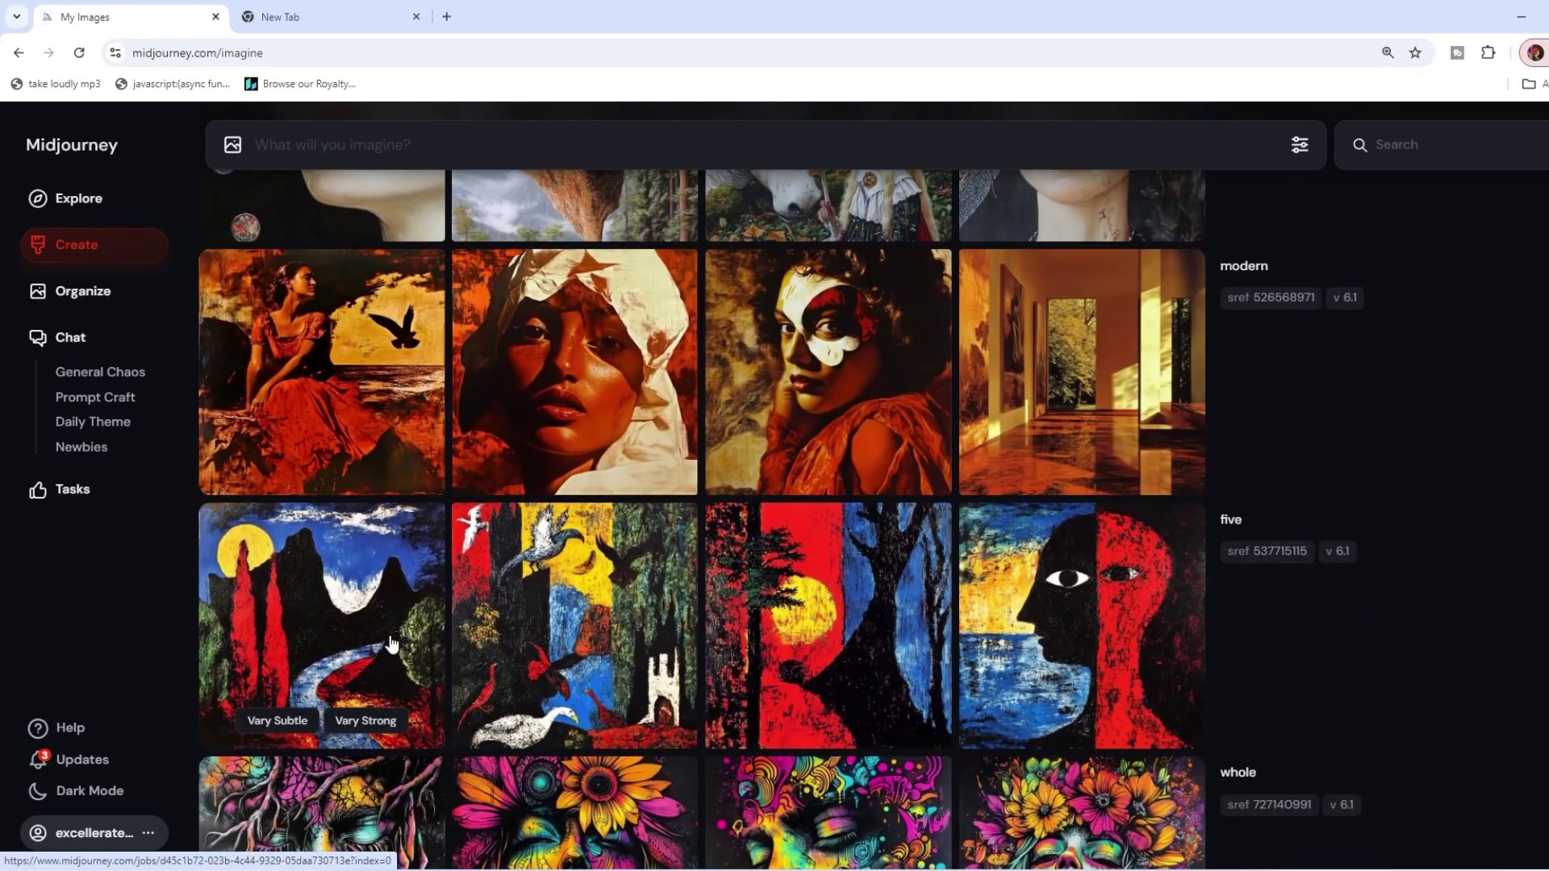
pyautogui.scroll(-3, 545, 595)
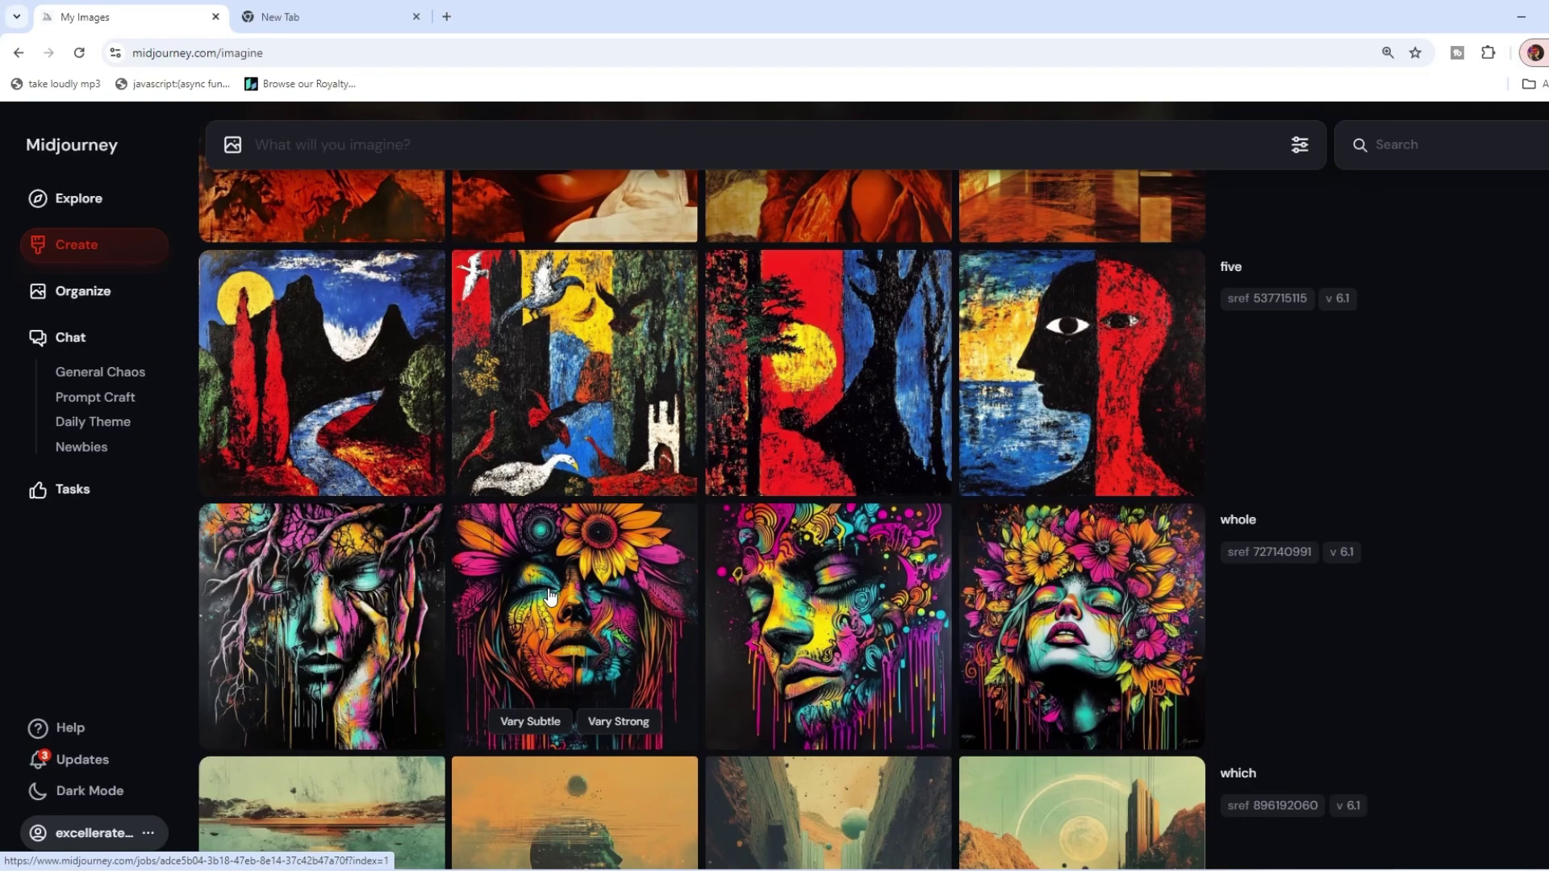
pyautogui.scroll(-3, 554, 620)
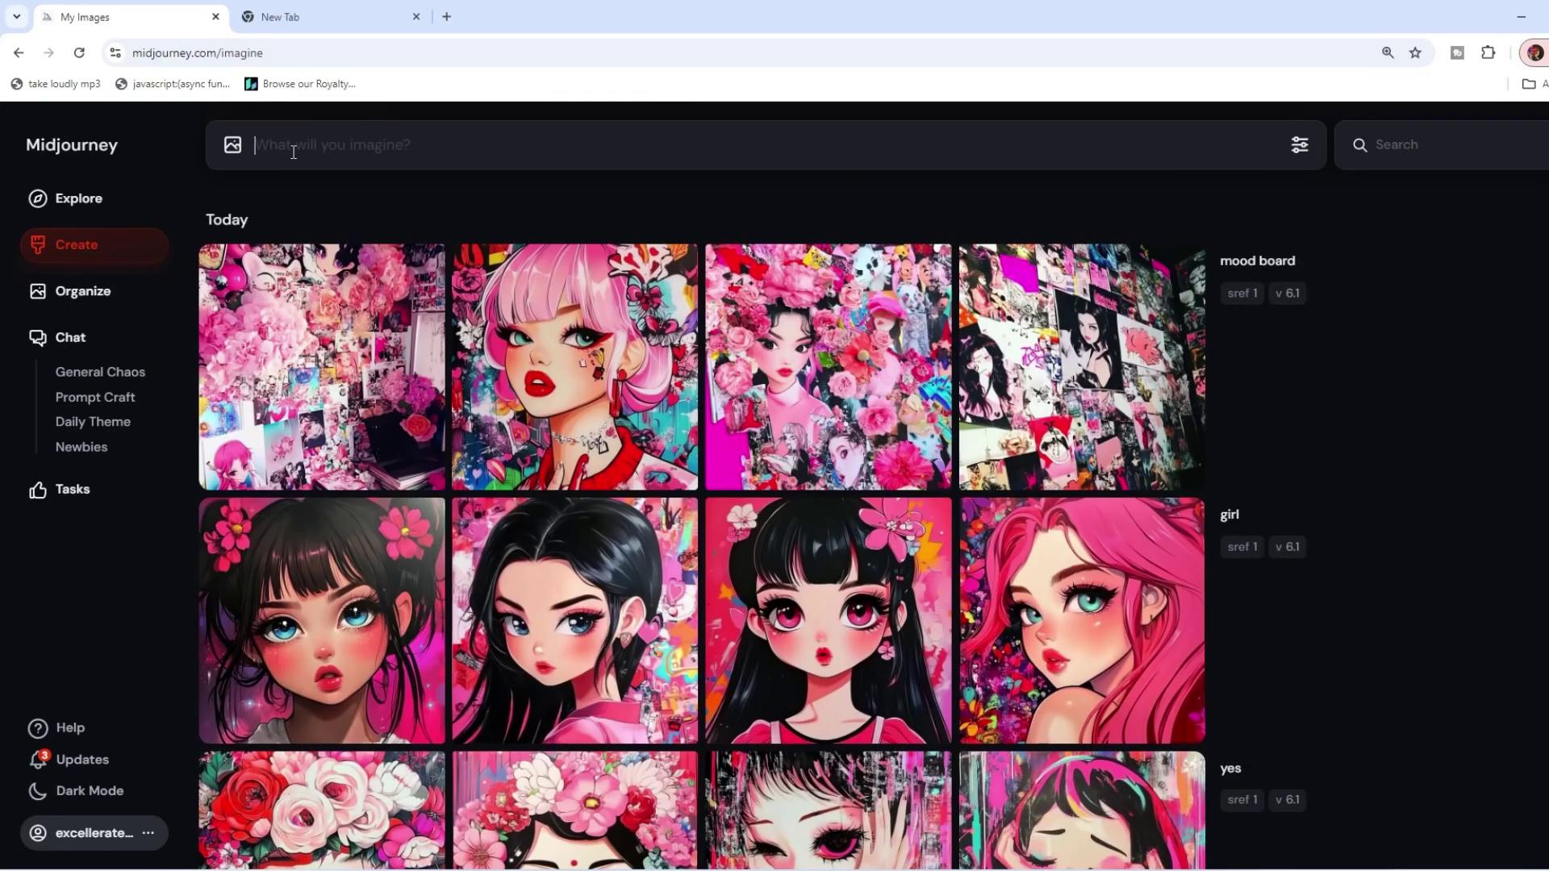
pyautogui.write('community --sref random')
pyautogui.press('Return')
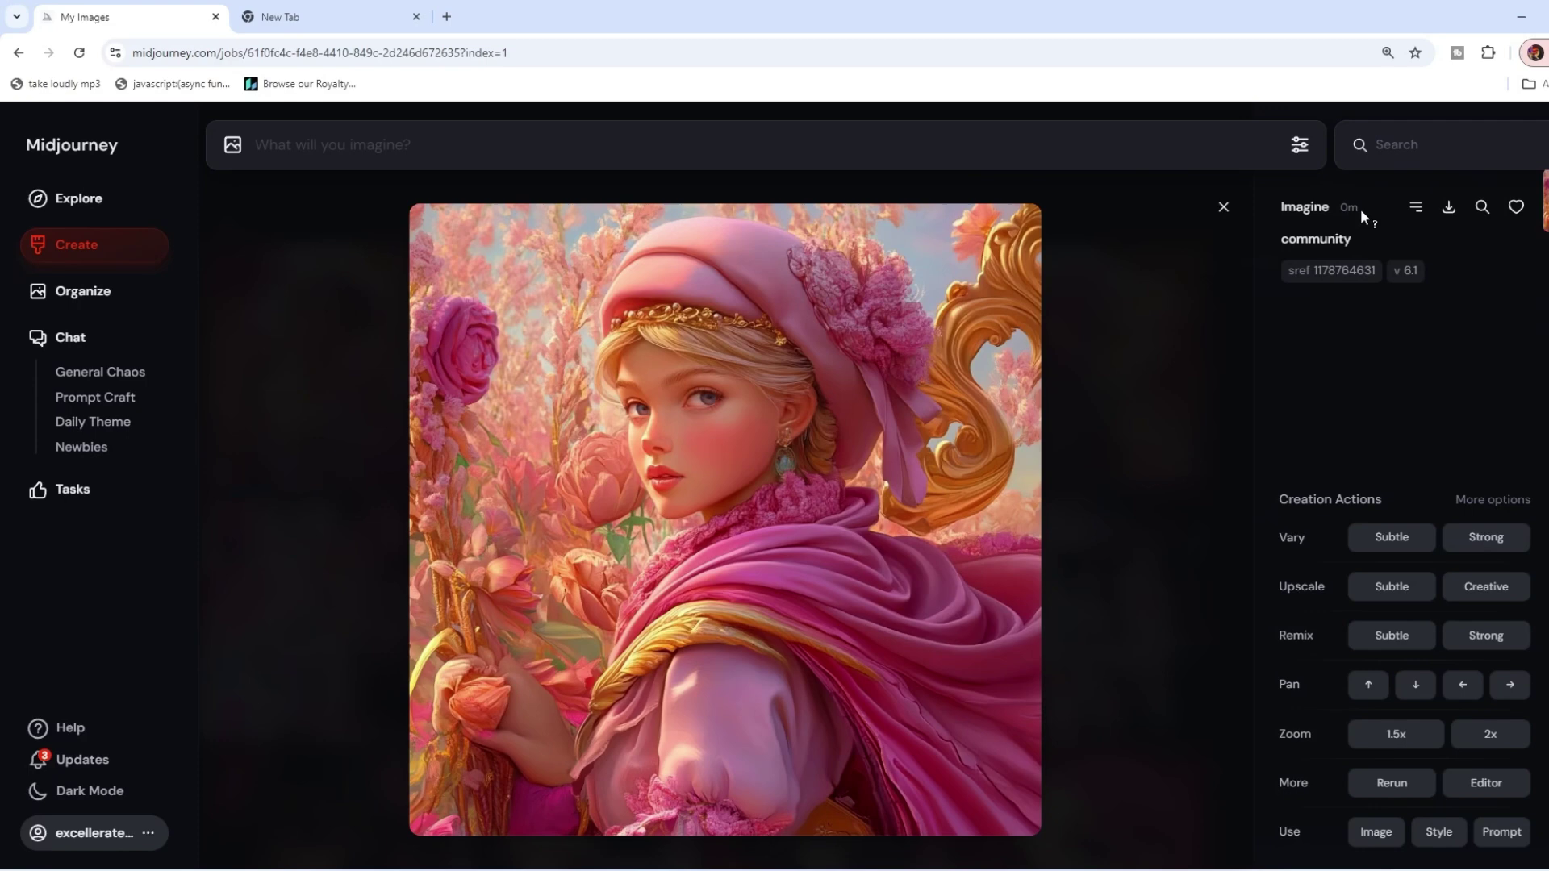
pyautogui.click(1353, 273)
pyautogui.write('photo of girl')
pyautogui.write(' in garden')
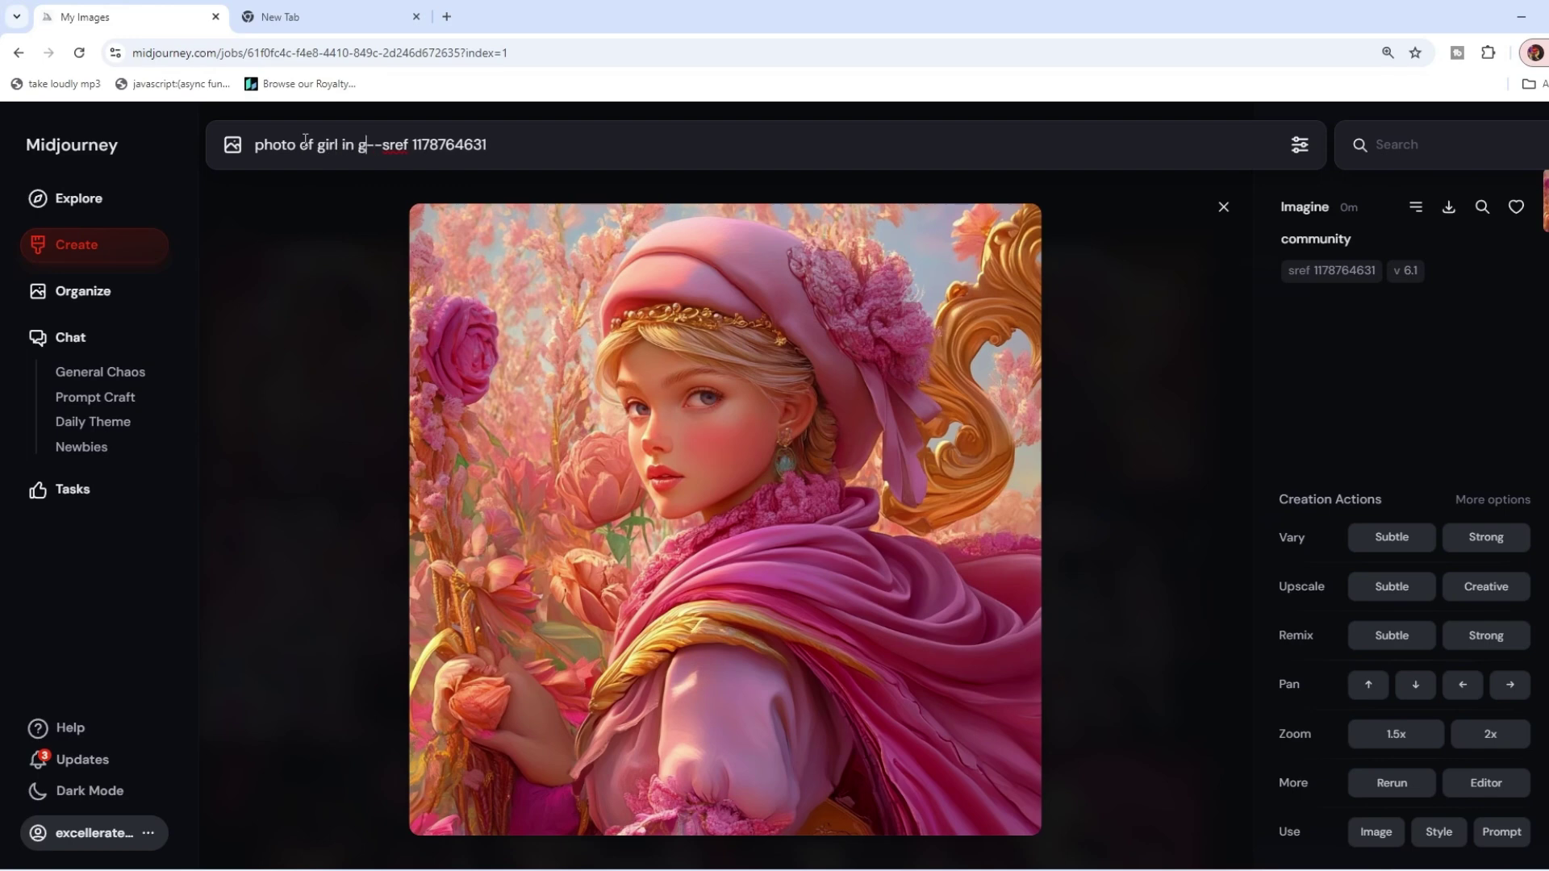
pyautogui.press('Return')
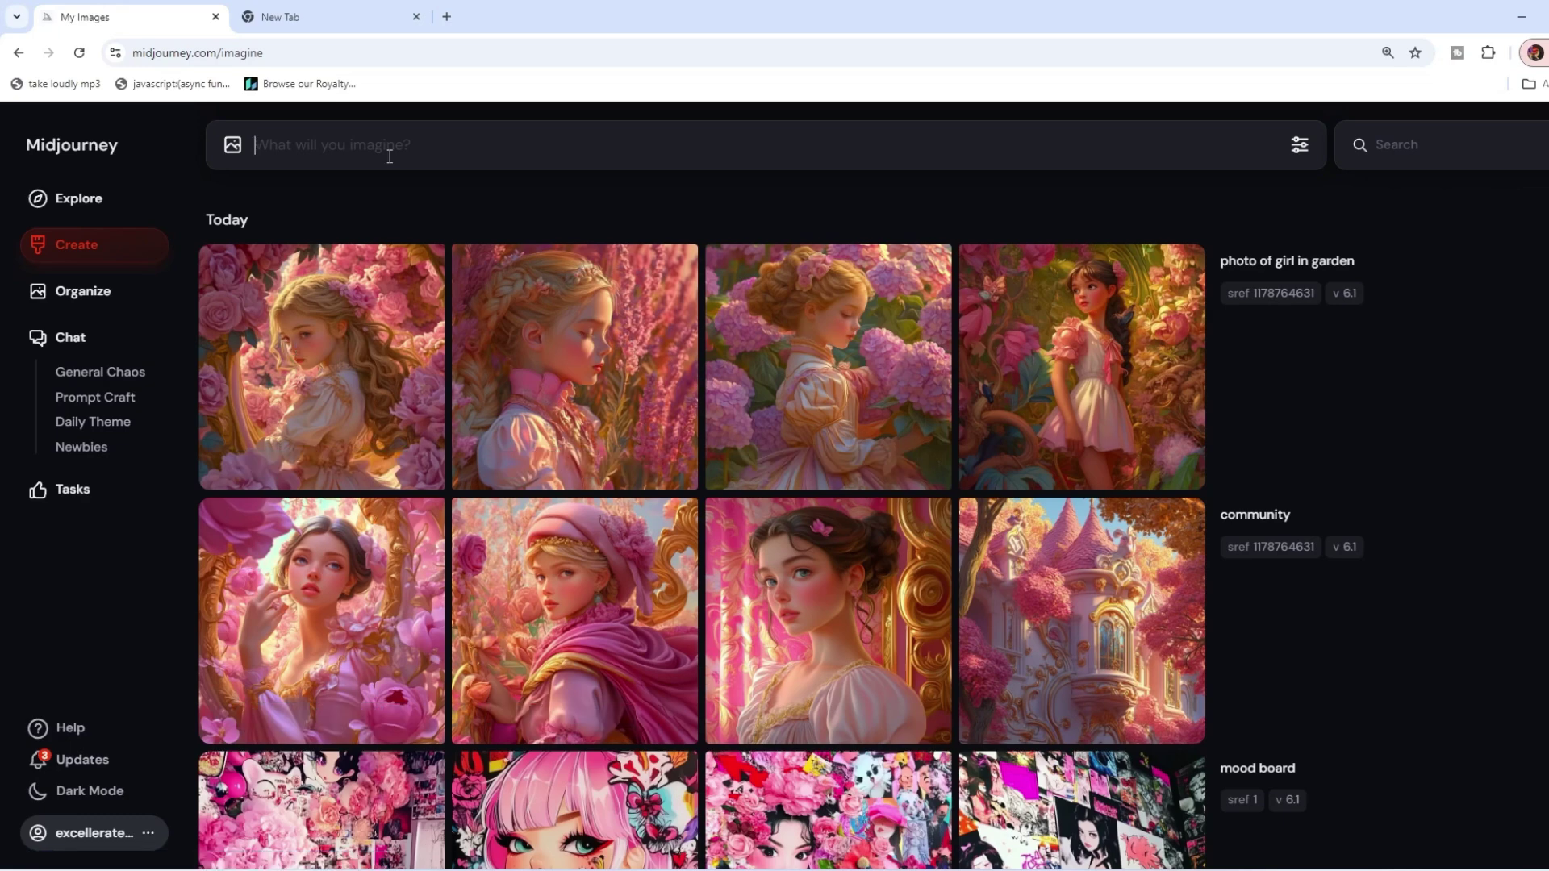
# Submit another 'community --sref random' prompt and scroll through the new sets in Organize.
pyautogui.write('community --sref random -r 10')
pyautogui.press('Return')
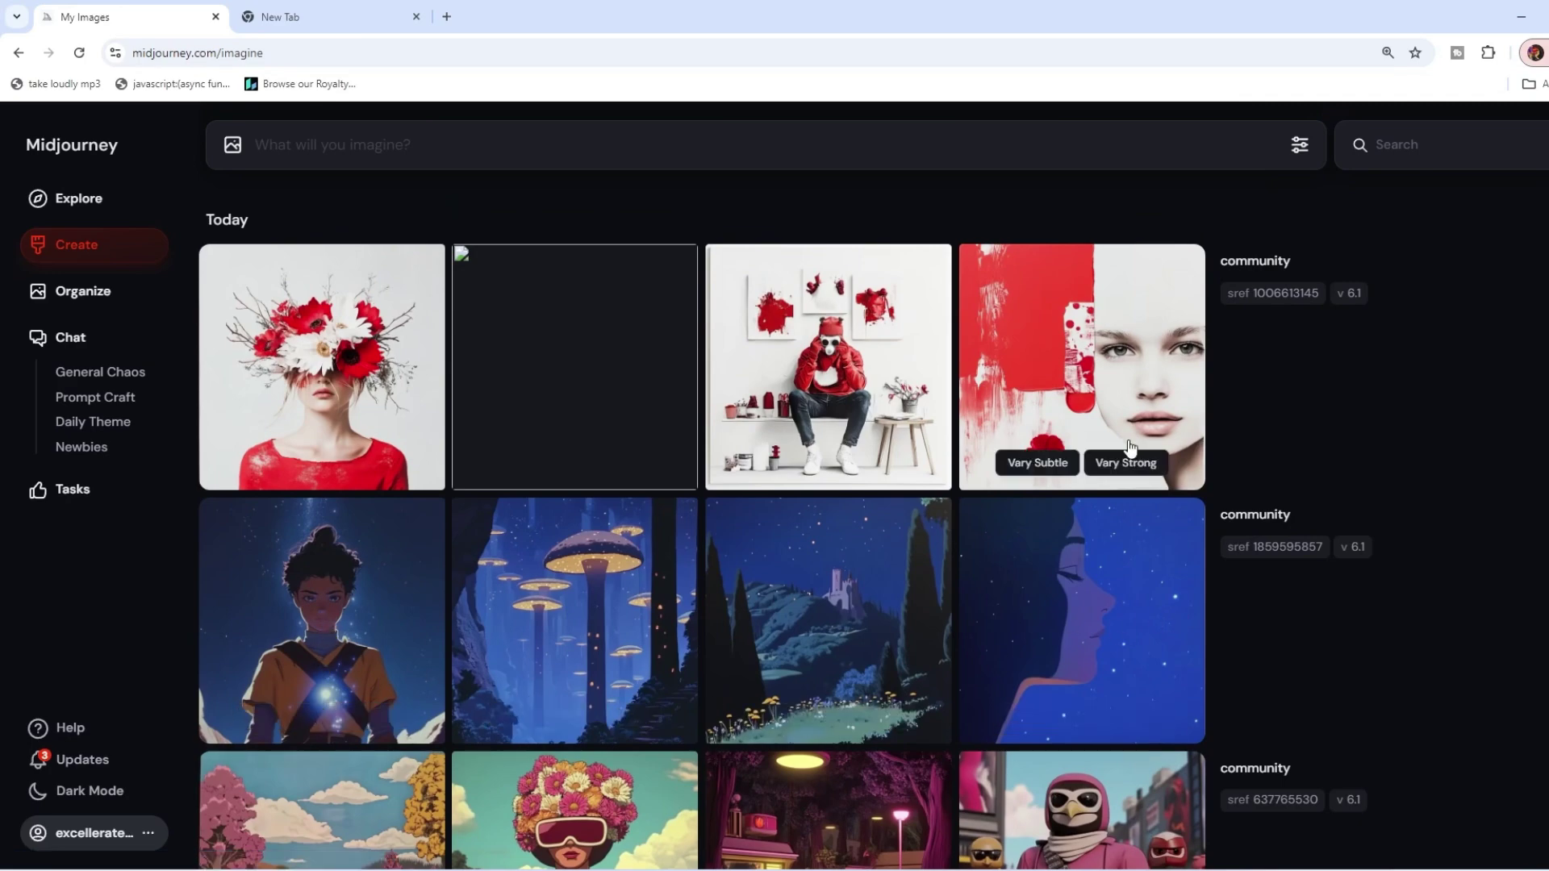
pyautogui.scroll(-2, 1082, 511)
pyautogui.scroll(-10, 1082, 511)
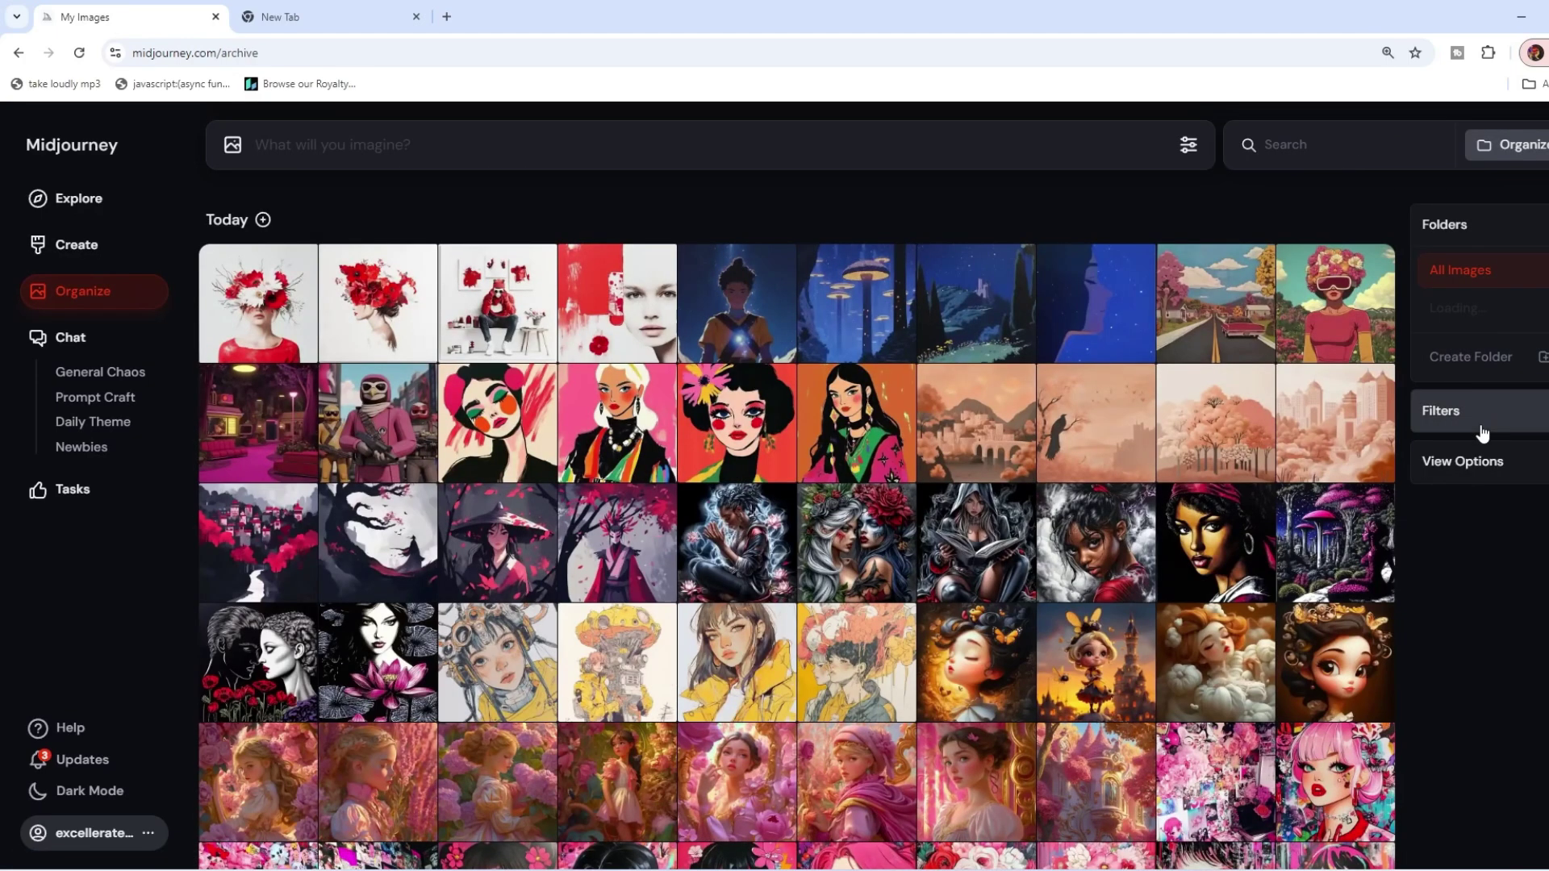
# Create a smart folder titled 'Style references' with the search term 'community'.
pyautogui.click(1471, 357)
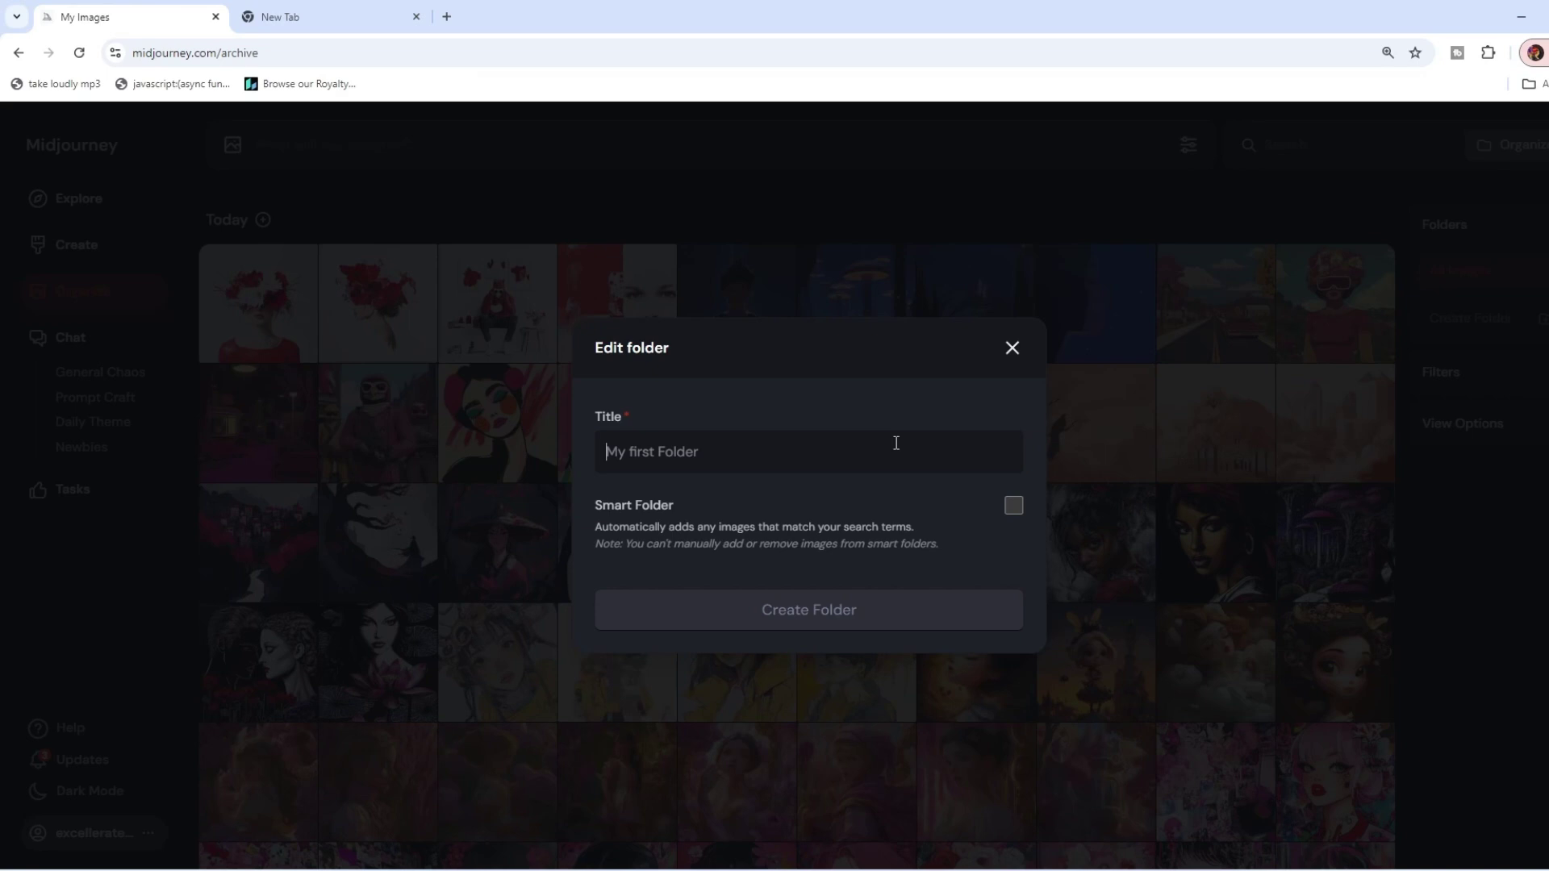
pyautogui.write('Style references')
pyautogui.click(1013, 505)
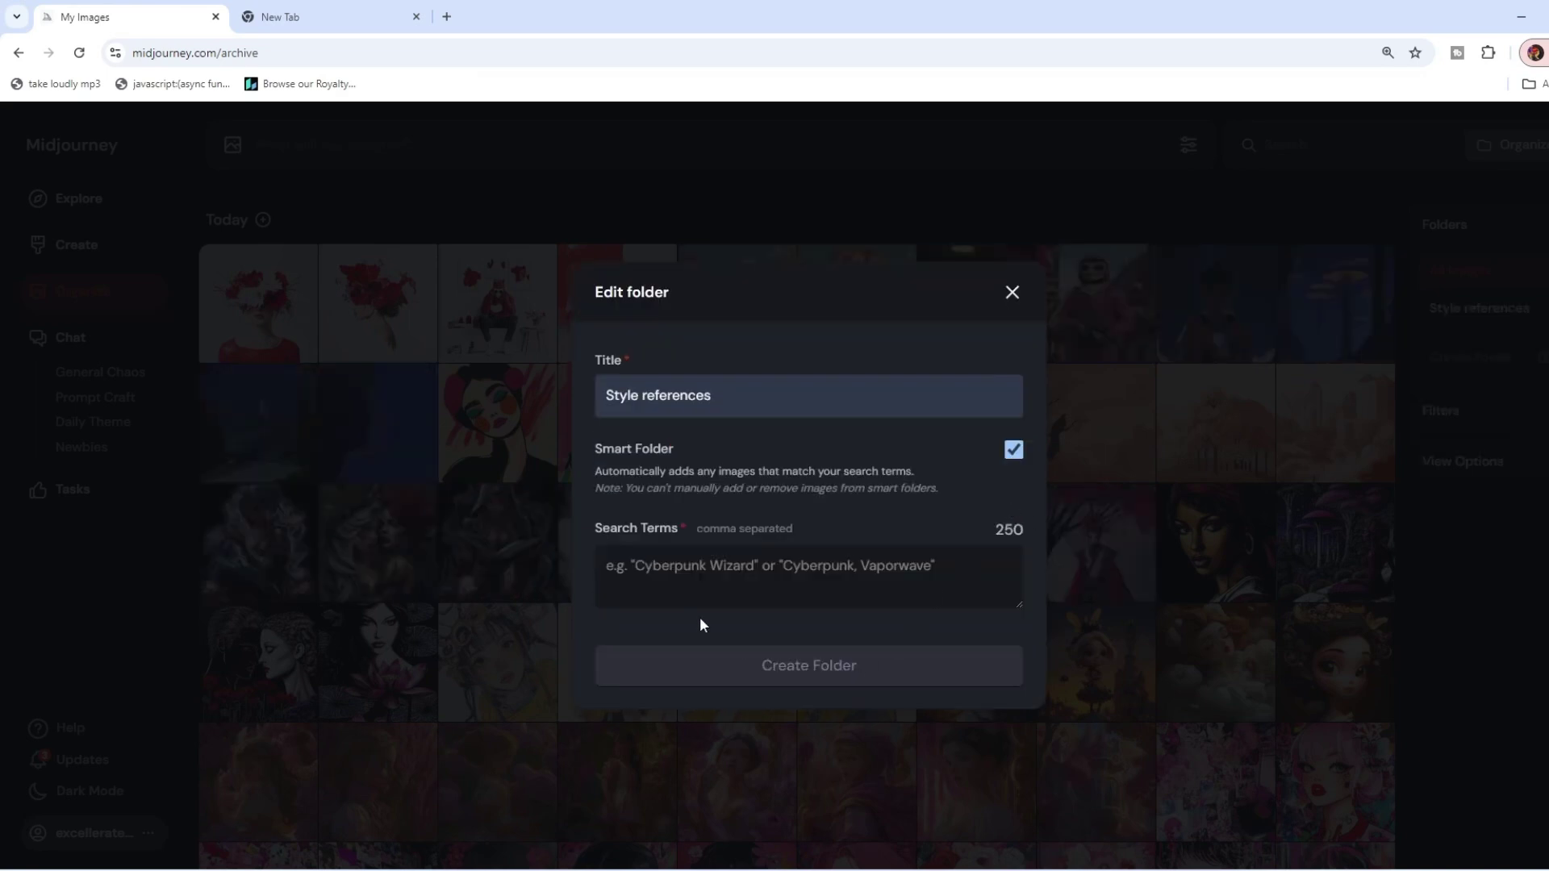
pyautogui.click(720, 586)
pyautogui.write('comm')
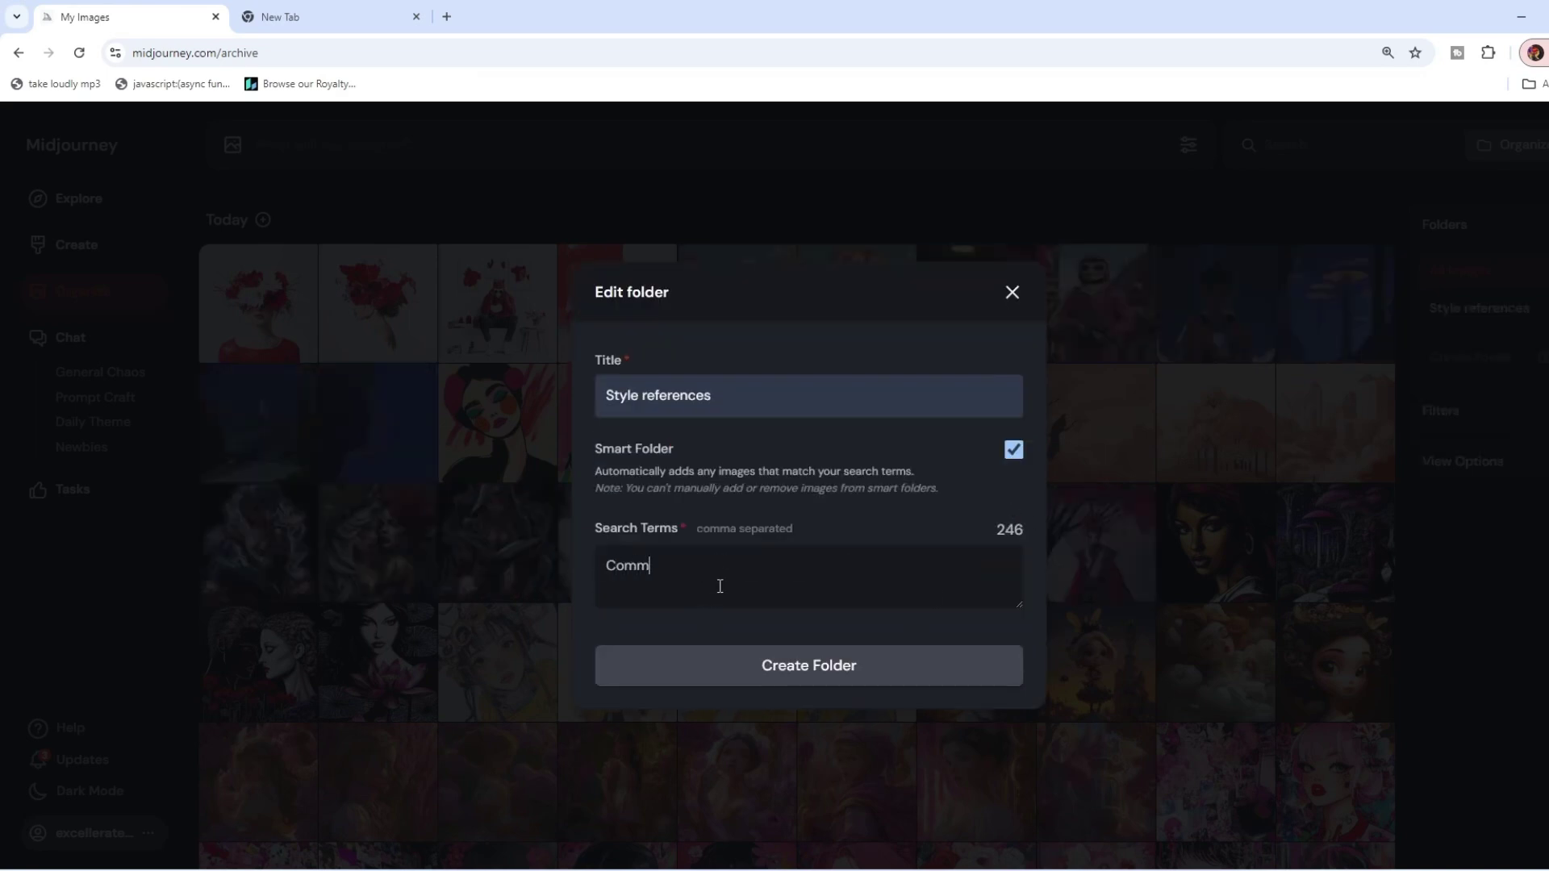
pyautogui.write('unity')
pyautogui.click(793, 676)
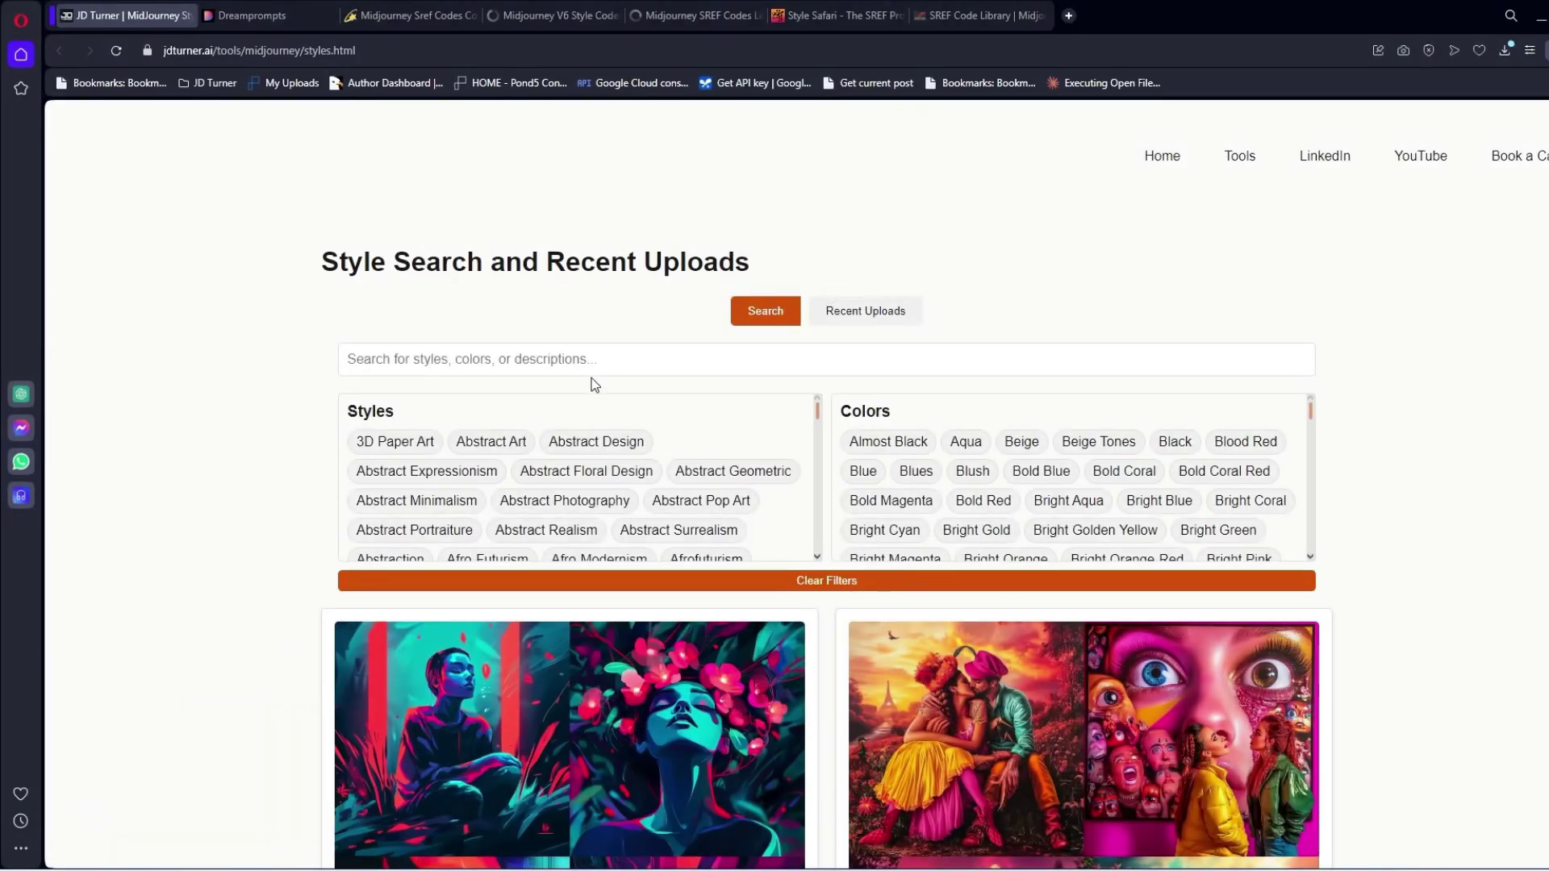
# Filter styles to Futuristic Portraiture and Futuristic/Neo-Sci-Fi, then copy sref 857702616.
pyautogui.scroll(-5, 746, 480)
pyautogui.scroll(-10, 746, 497)
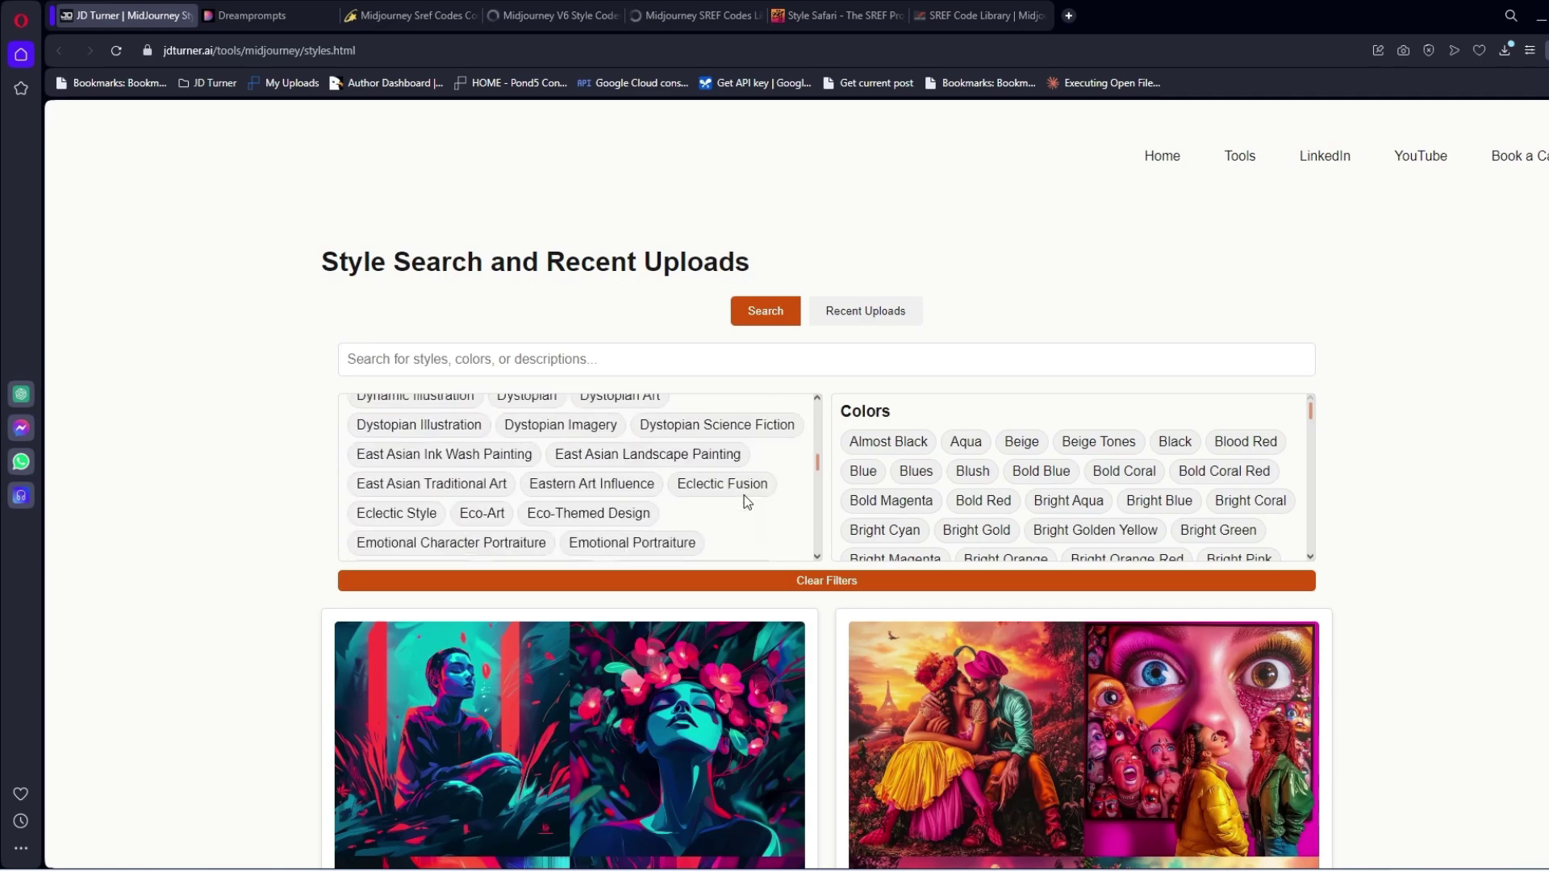
pyautogui.click(583, 465)
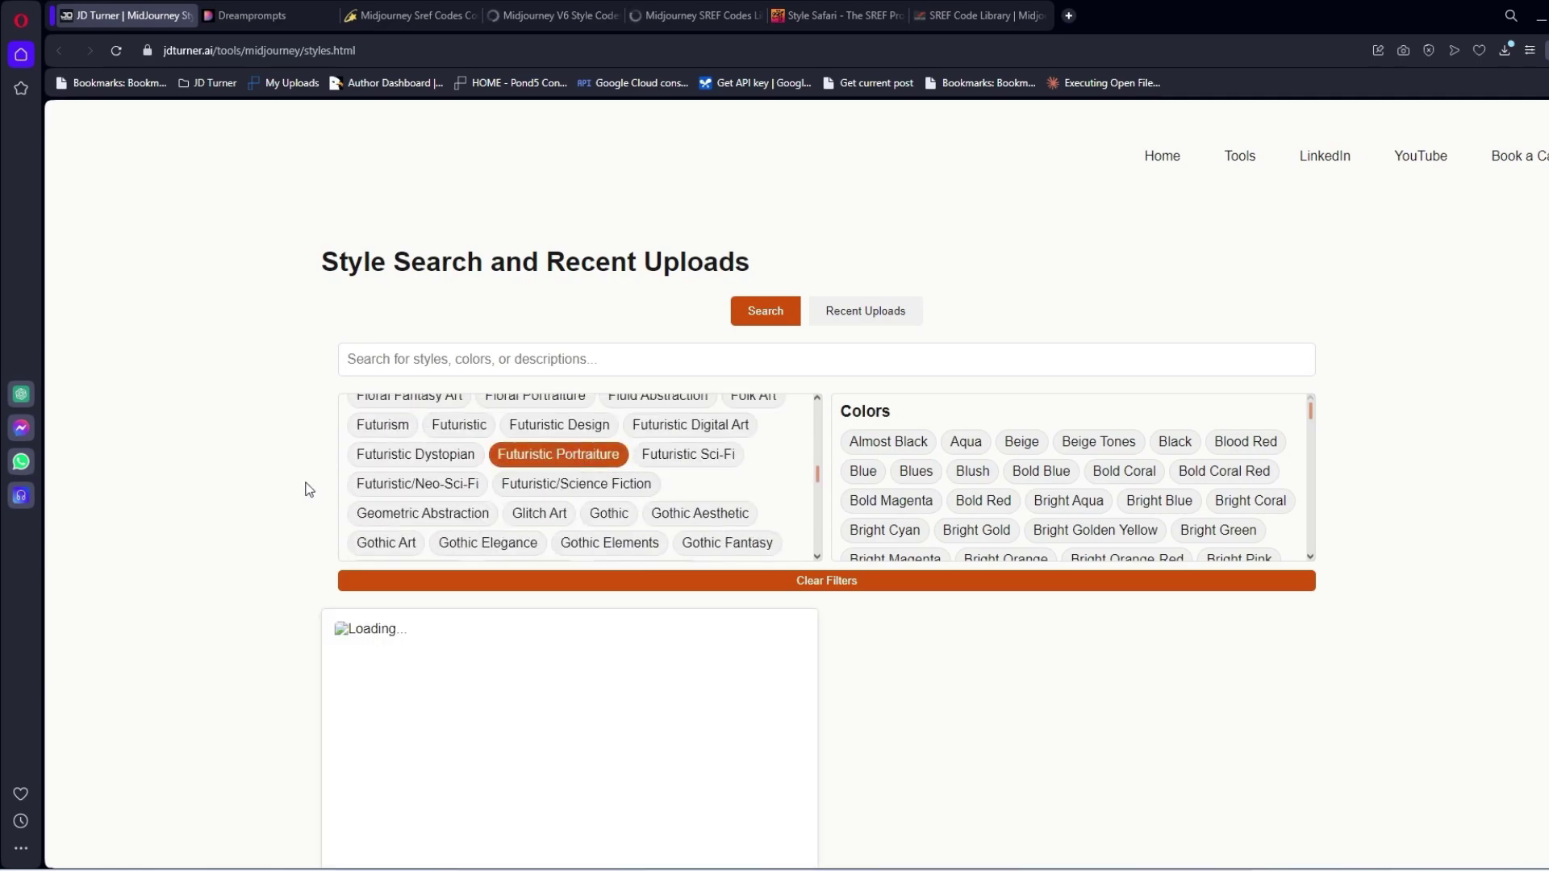
pyautogui.scroll(-4, 249, 468)
pyautogui.scroll(4, 613, 436)
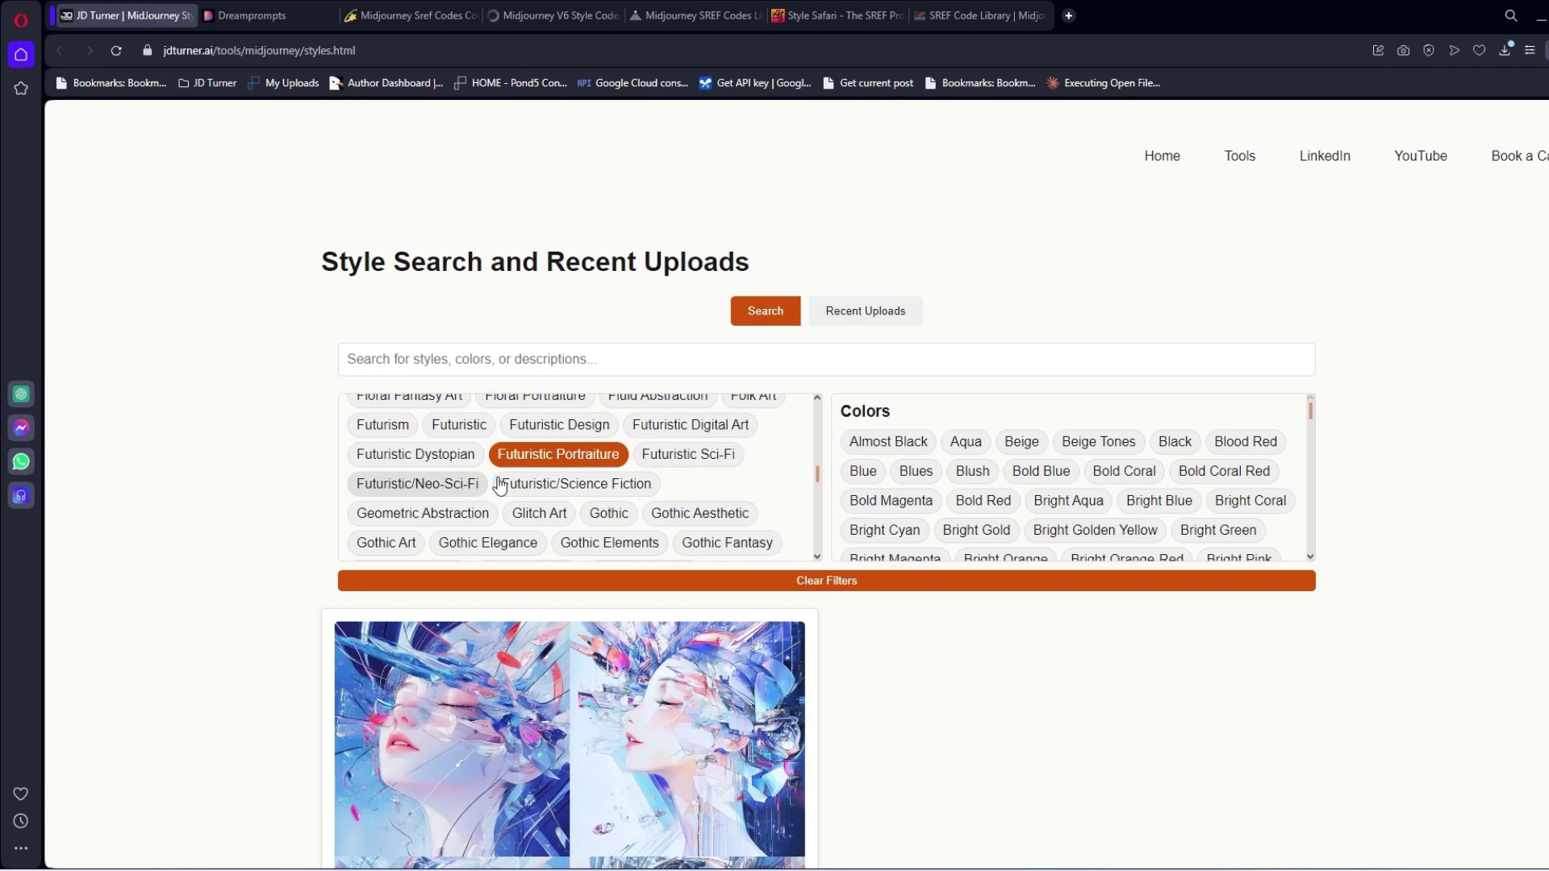
pyautogui.click(476, 485)
pyautogui.scroll(-5, 766, 531)
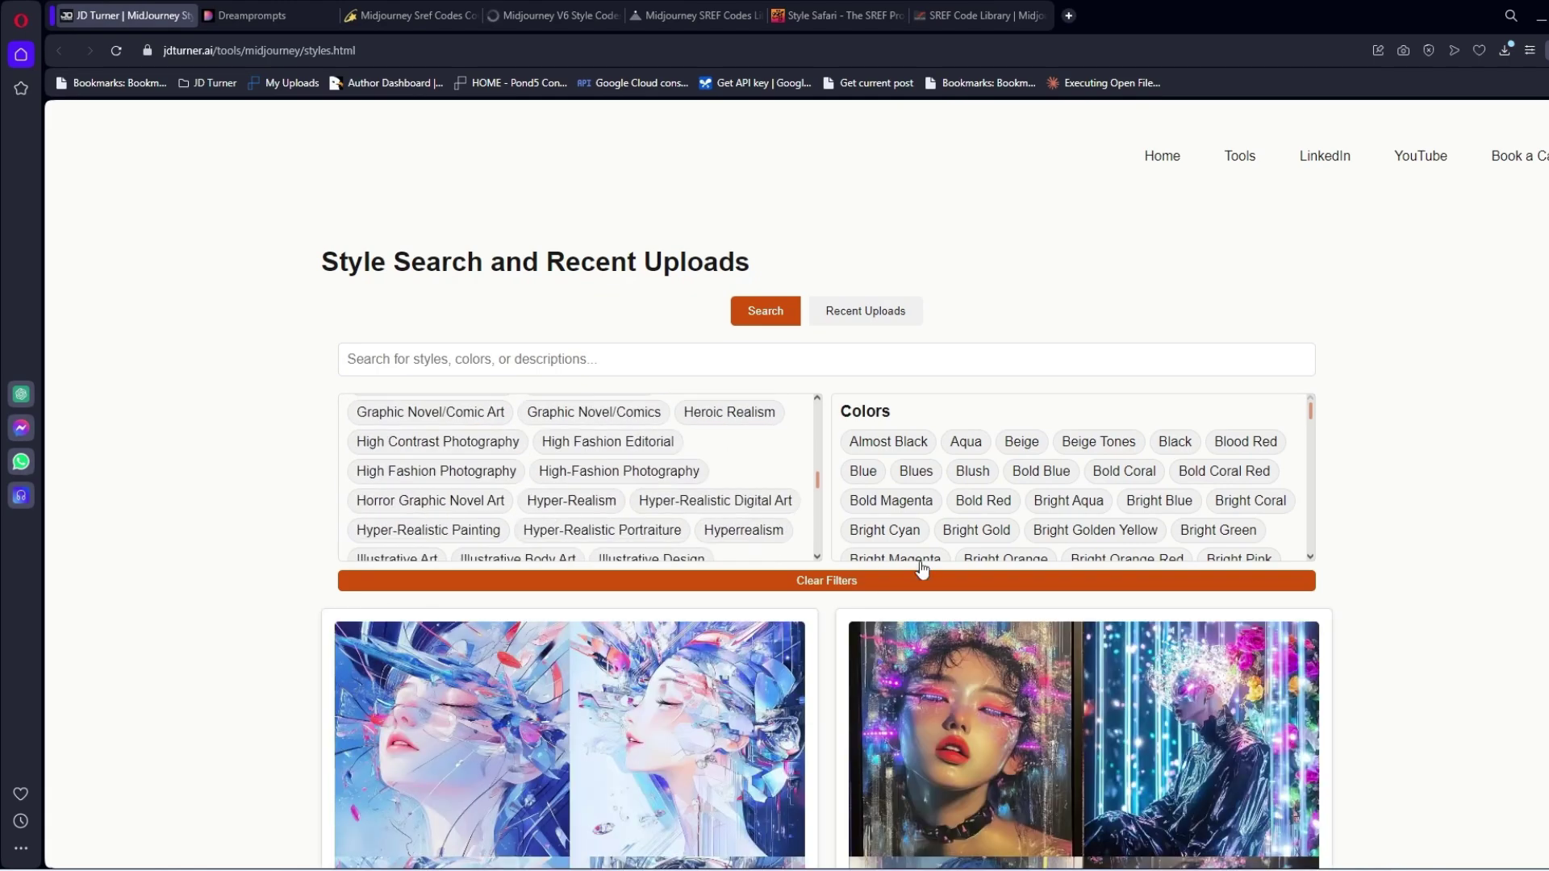
pyautogui.scroll(-4, 893, 815)
pyautogui.click(932, 776)
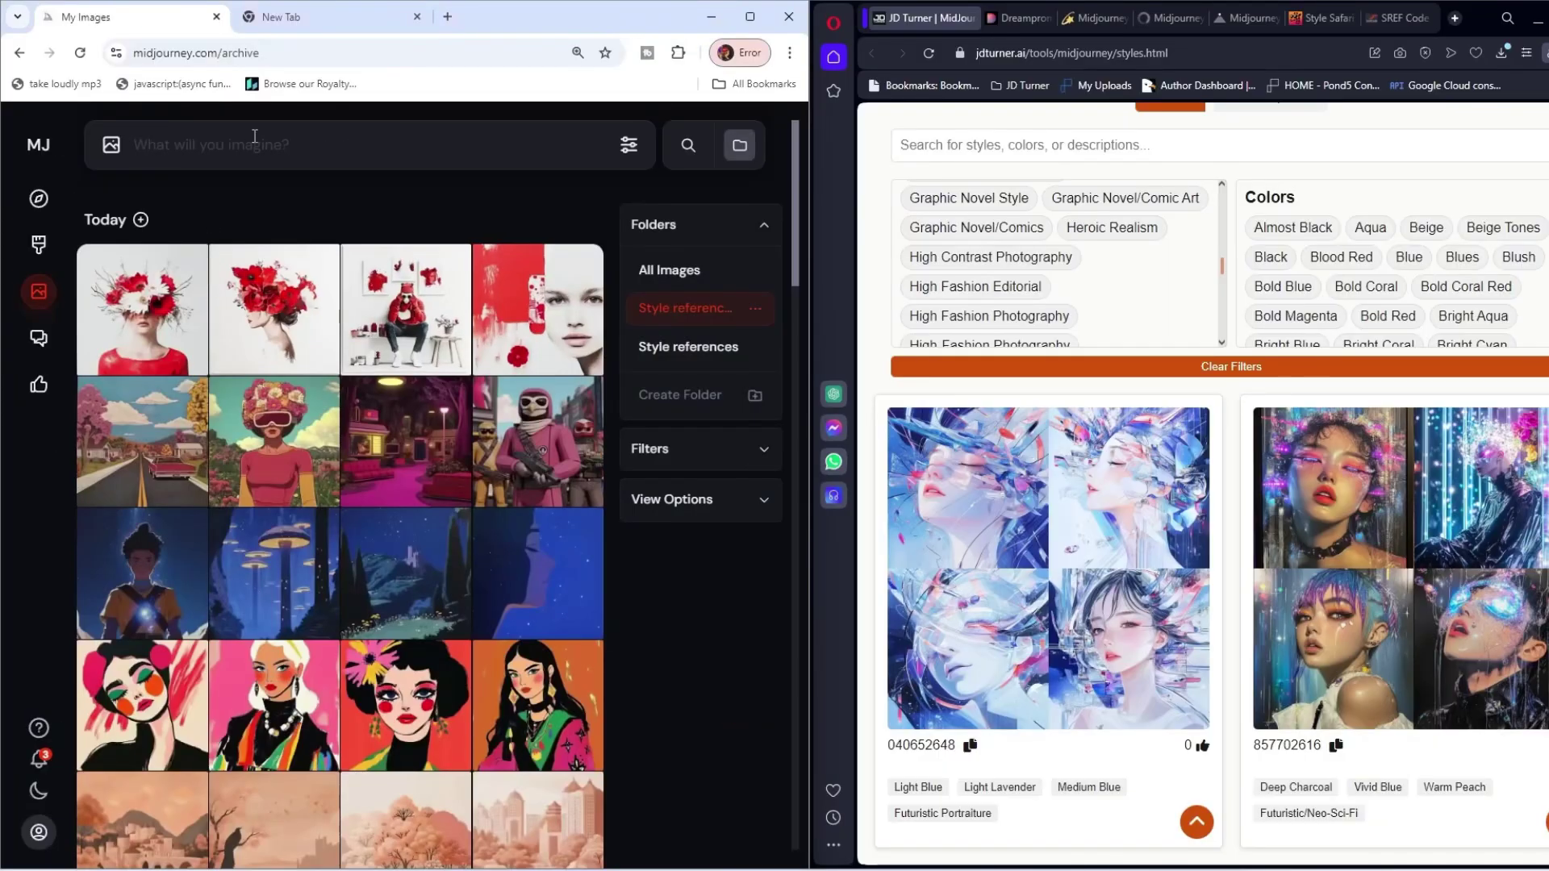
# Submit the prompt 'girl on rooftop looking over city' with the pasted sref 857702616.
pyautogui.click(189, 162)
pyautogui.hotkey('ctrl', 'v')
pyautogui.press('Home')
pyautogui.write('girl ion rooftop looking over city')
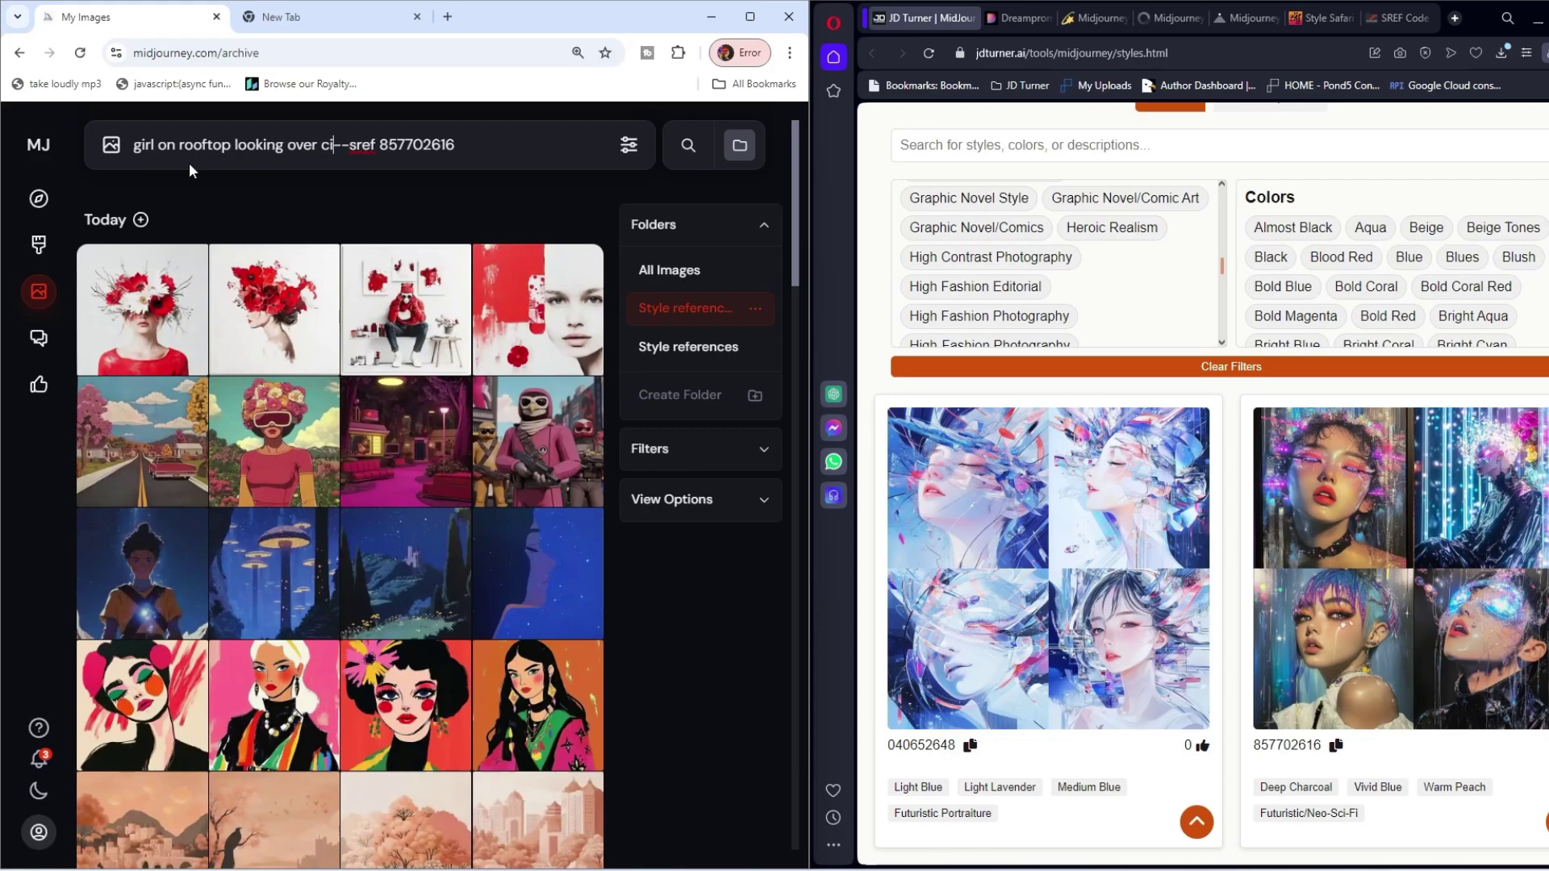
pyautogui.press('Return')
# Filter by the Beige colour, open the first generated image in detail, and maximize the window.
pyautogui.scroll(3, 1279, 608)
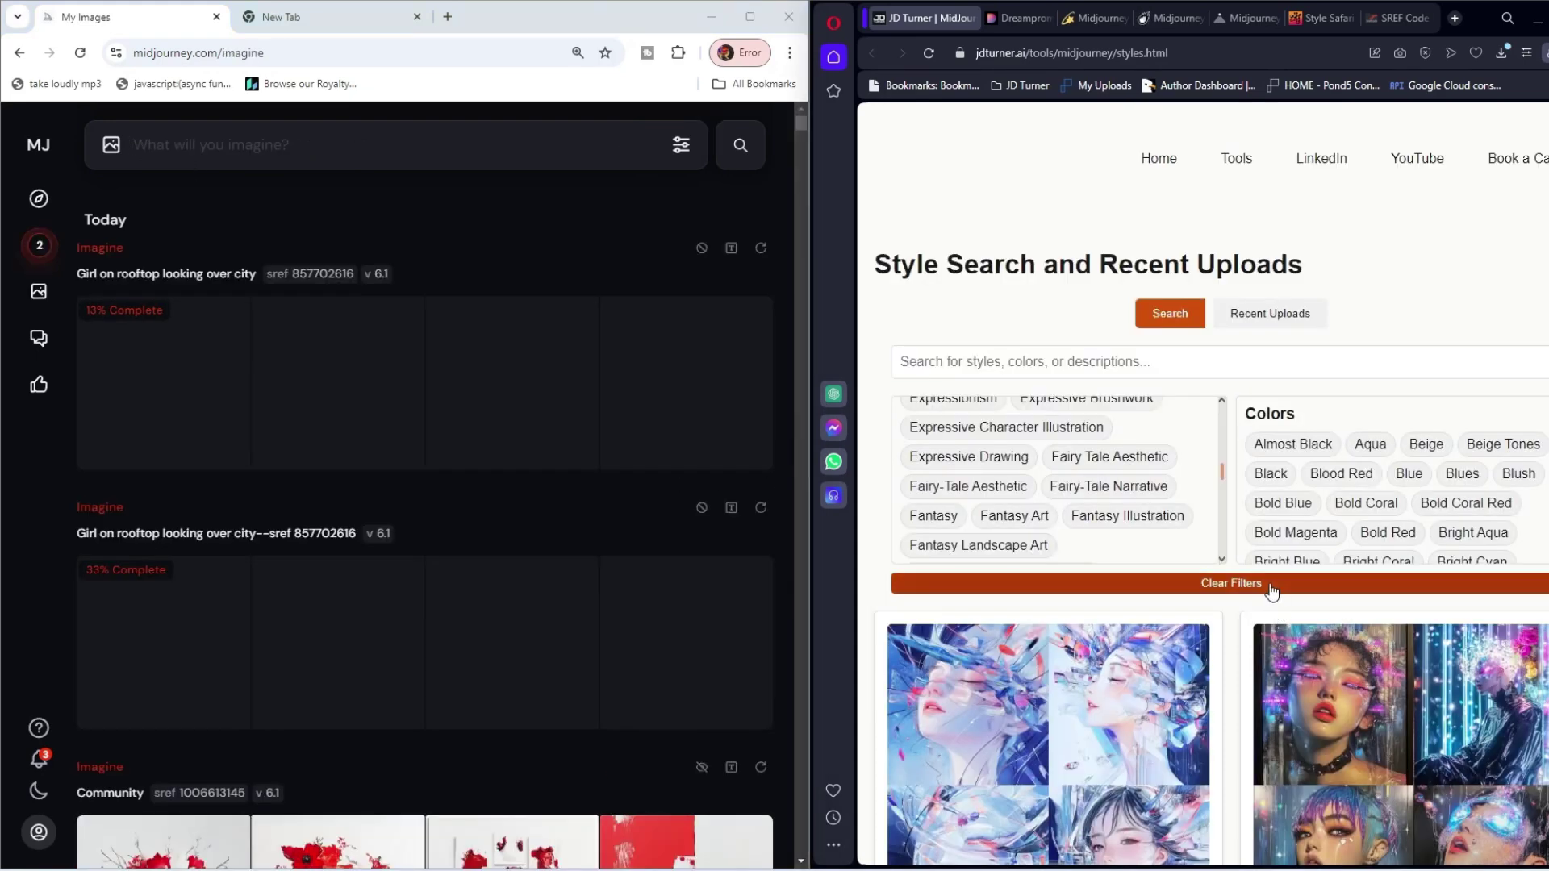
pyautogui.click(1427, 446)
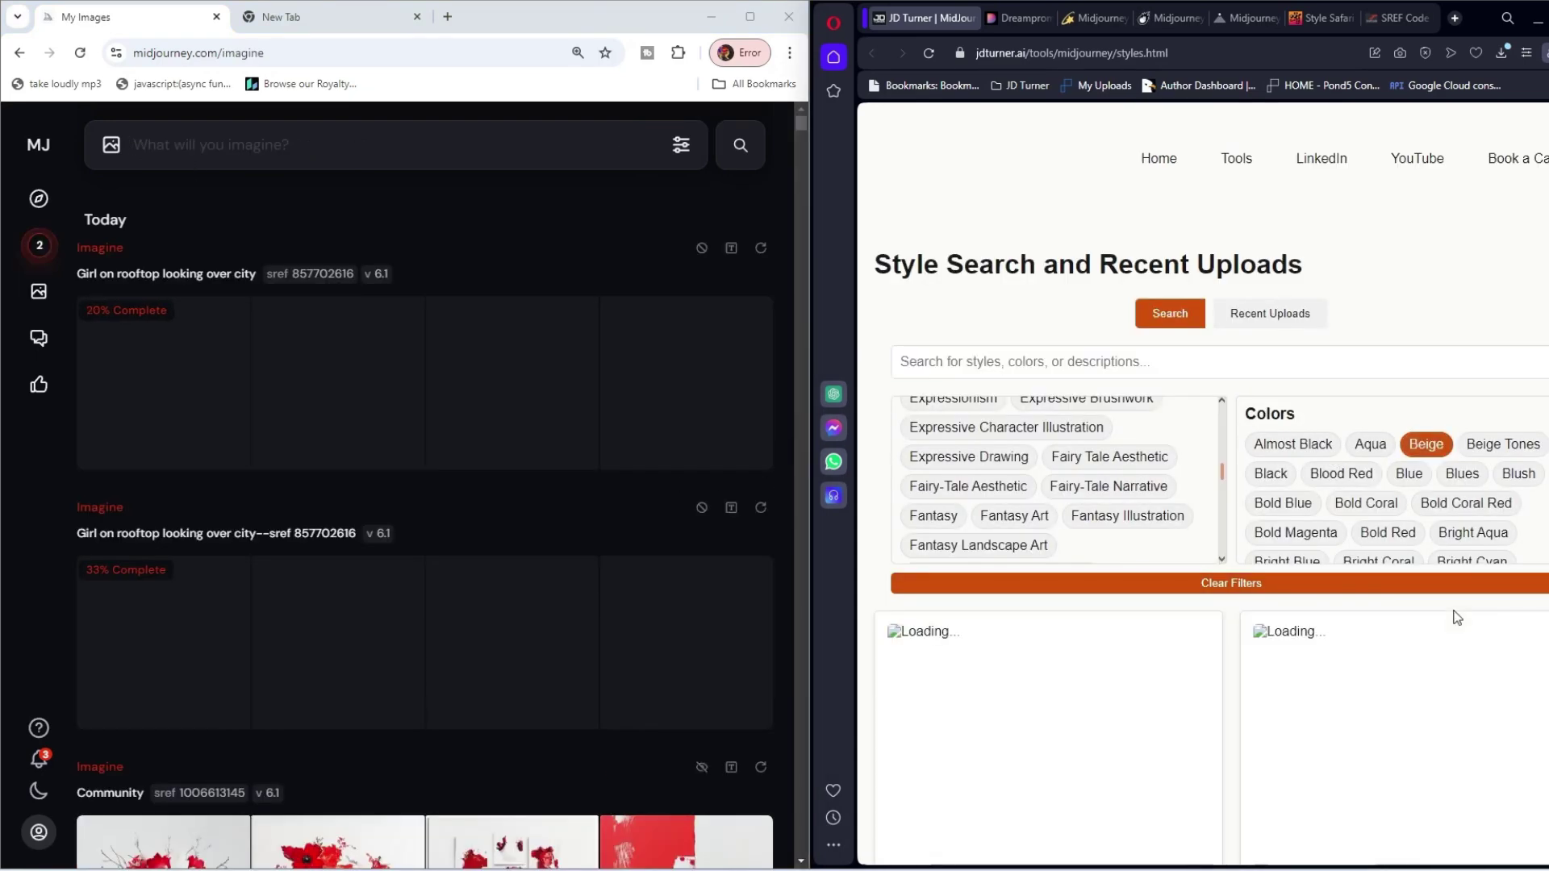
pyautogui.scroll(-2, 1452, 621)
pyautogui.scroll(-2, 1458, 232)
pyautogui.scroll(-1, 1425, 684)
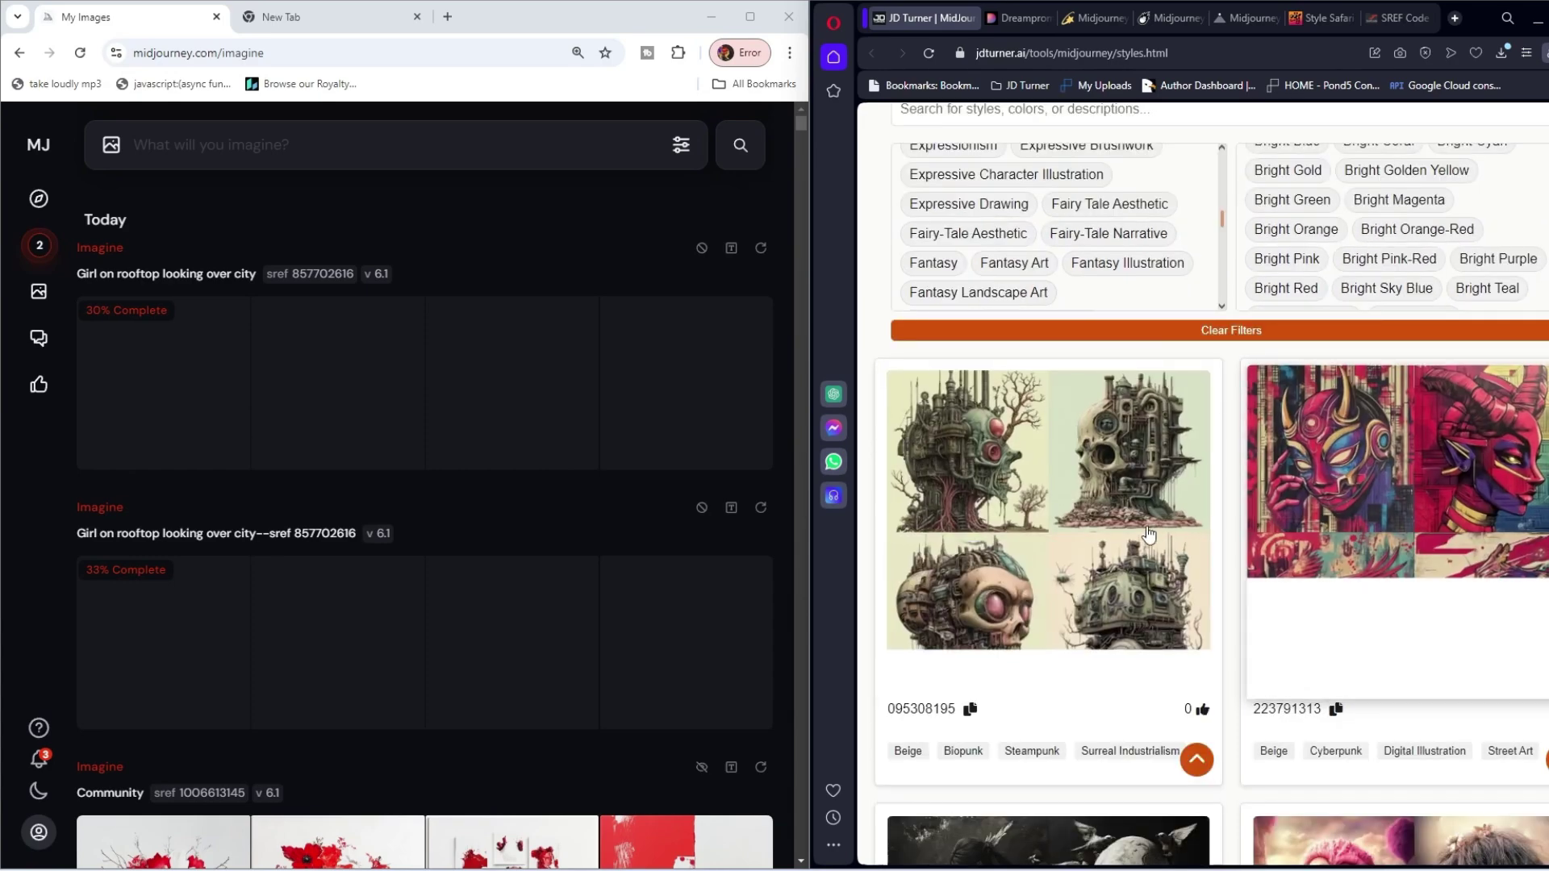
pyautogui.scroll(-3, 1425, 684)
pyautogui.scroll(-5, 1425, 685)
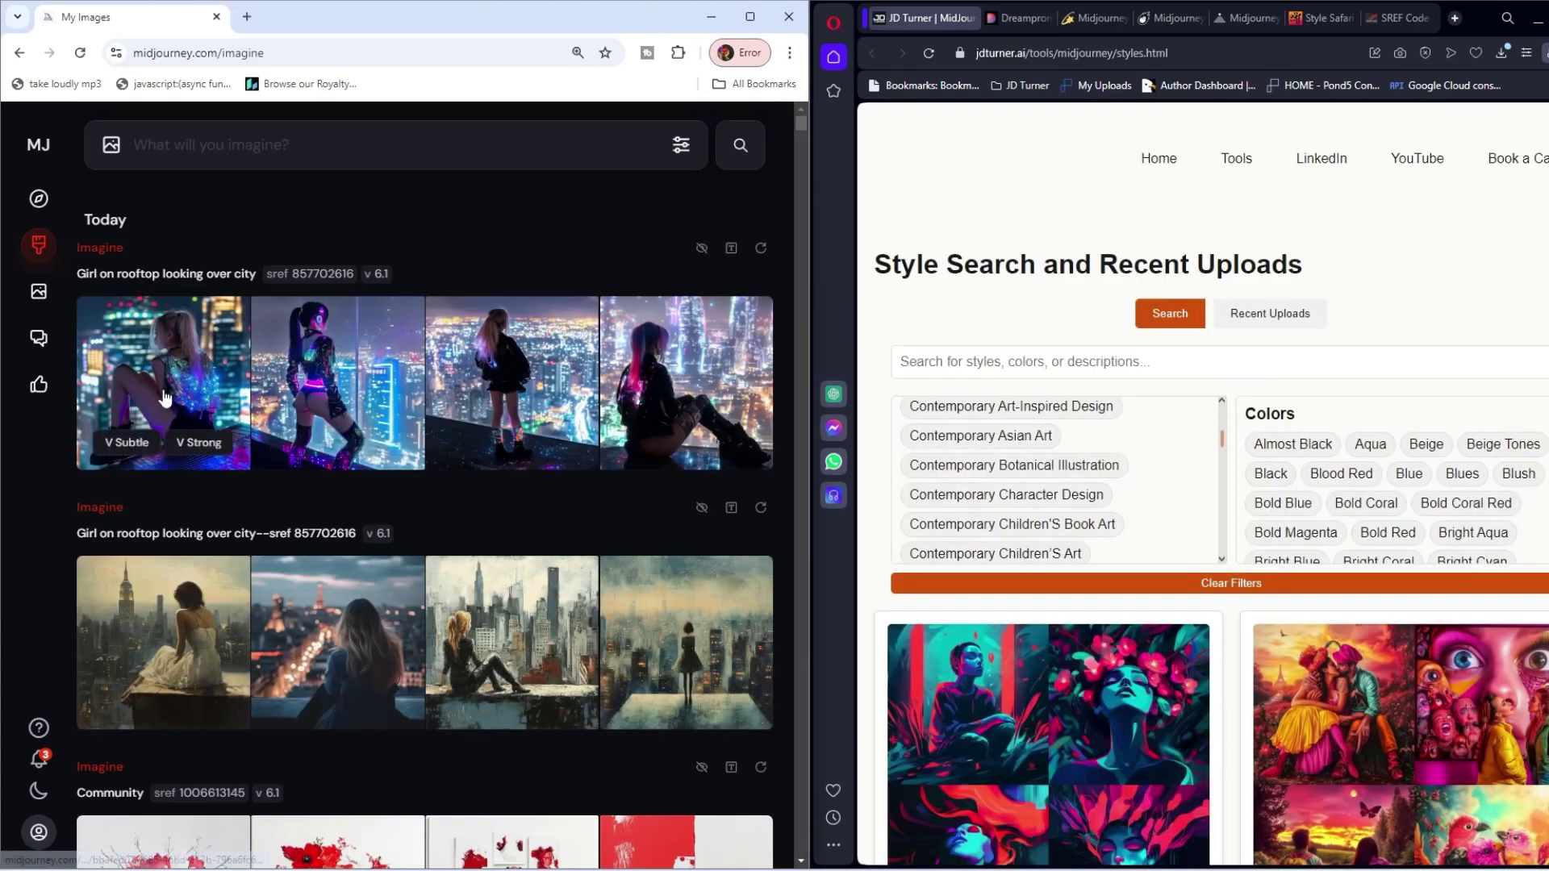
pyautogui.click(164, 398)
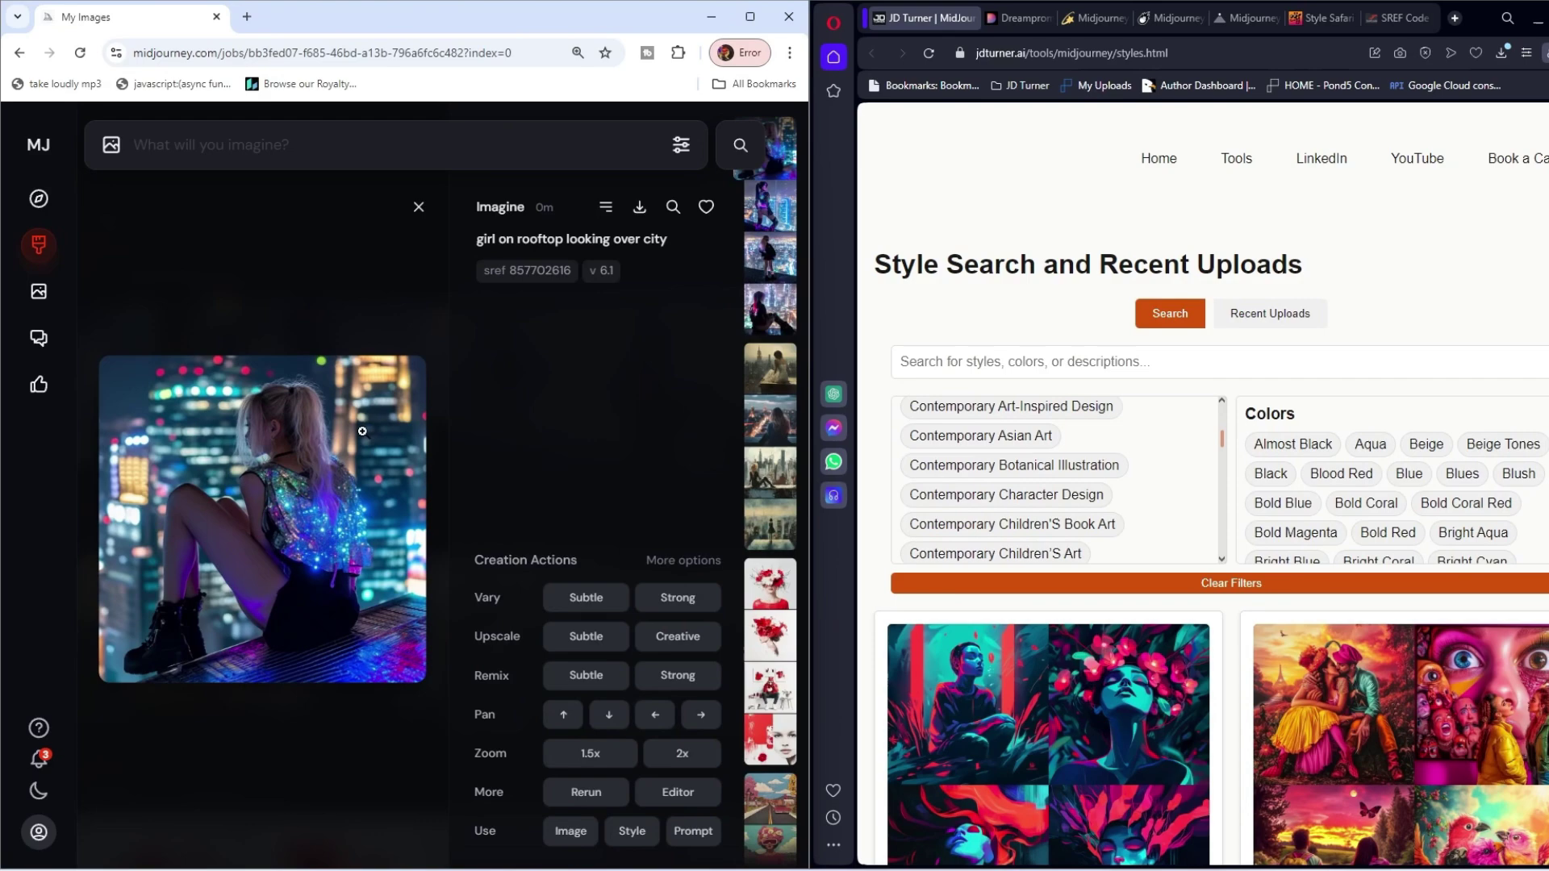
pyautogui.press('super+Up')
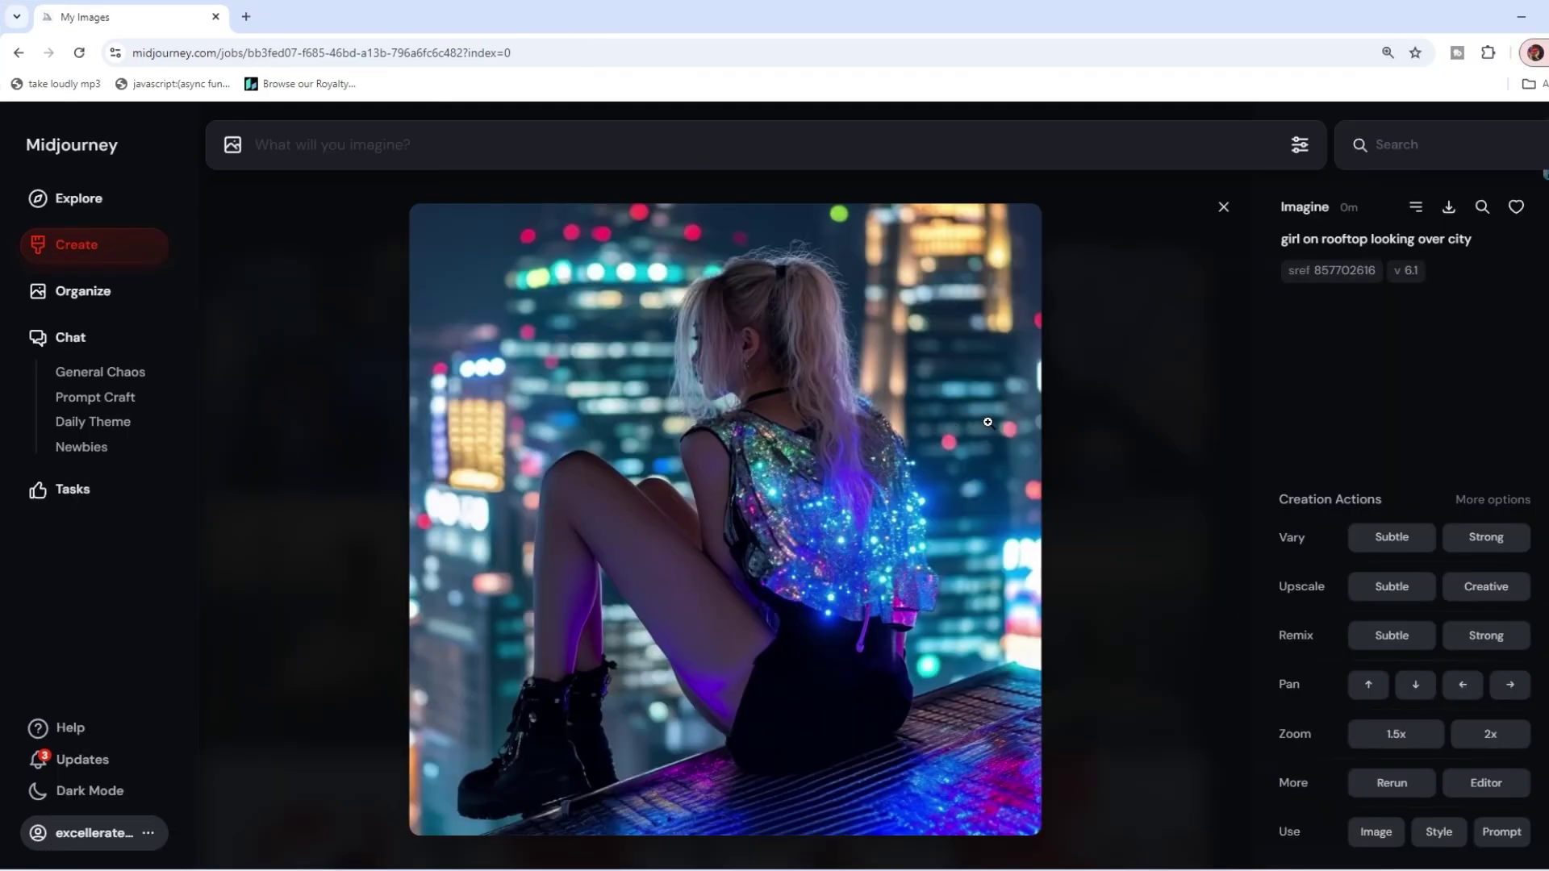
pyautogui.scroll(-3, 1170, 579)
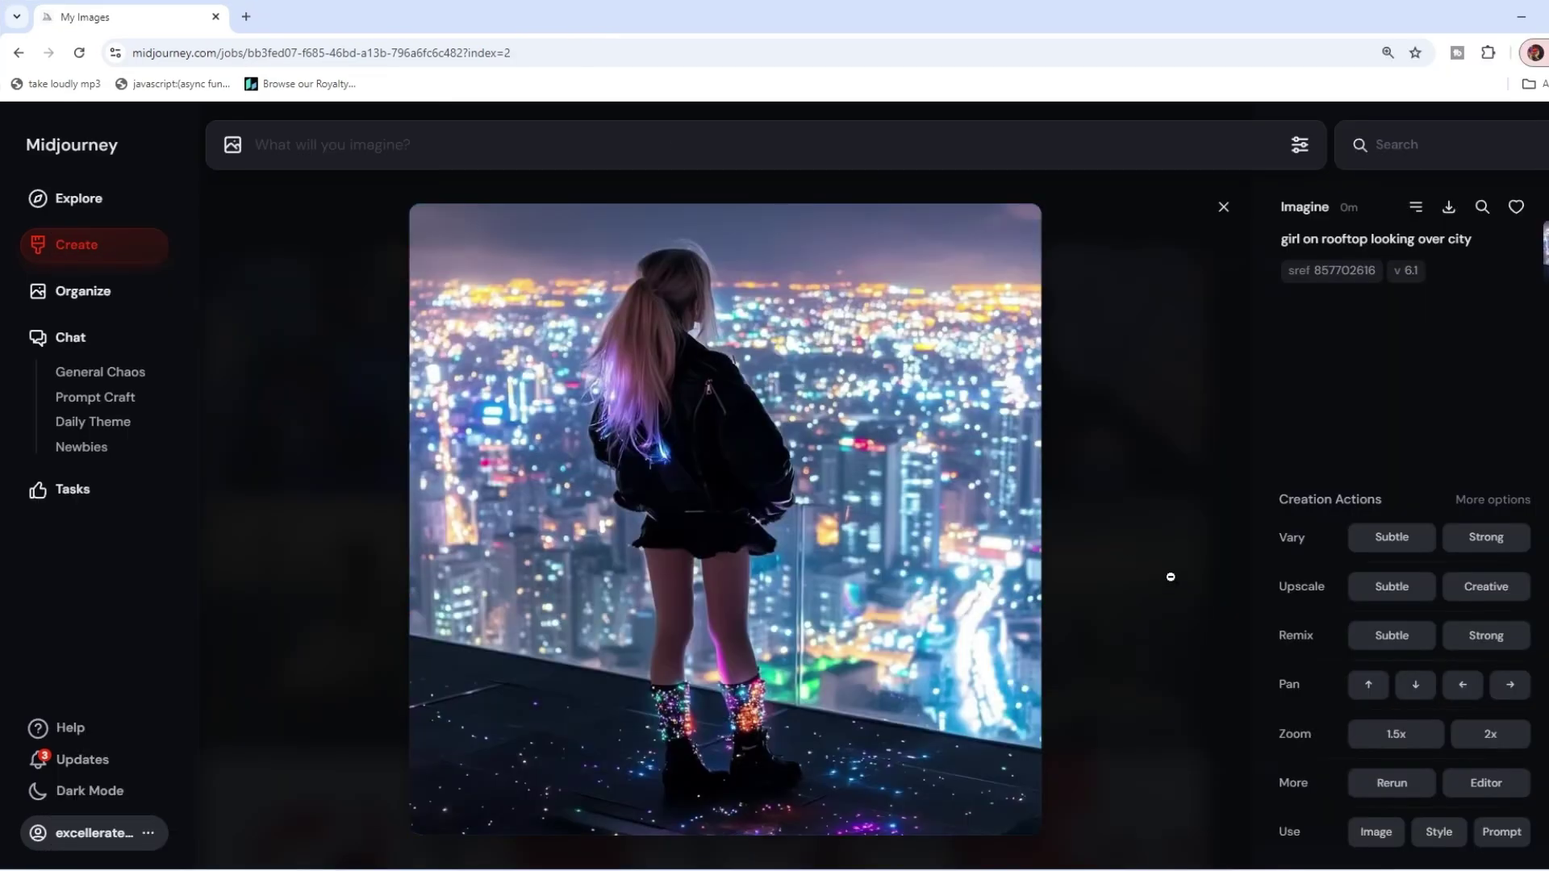
# Browse jdturner's Recent Uploads from August 27, 2024, then return to the Search view.
pyautogui.hotkey('alt', 'Tab')
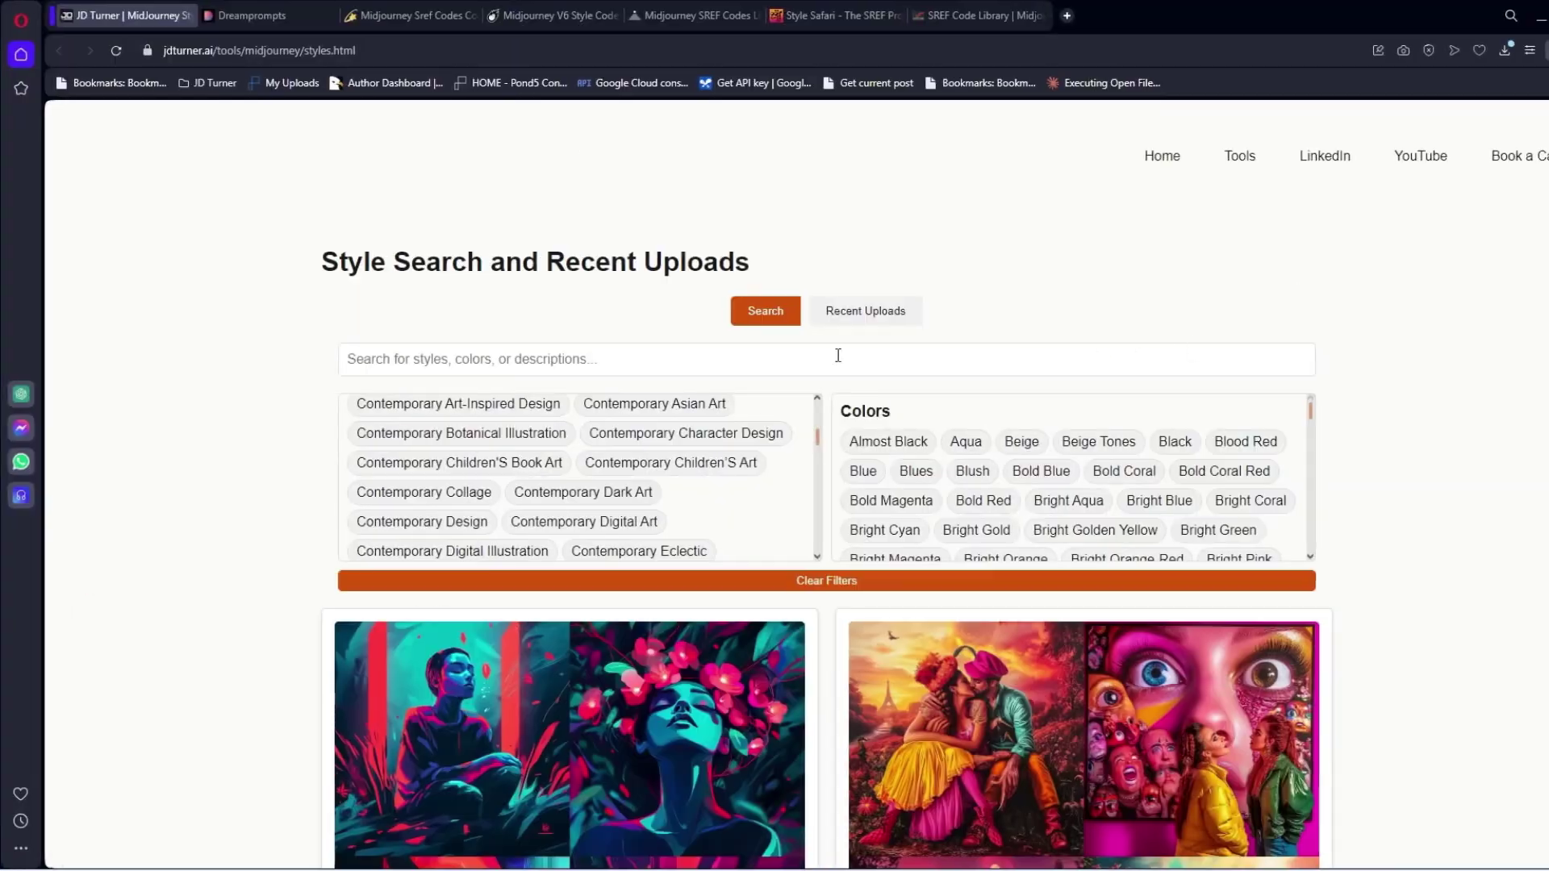
pyautogui.click(887, 310)
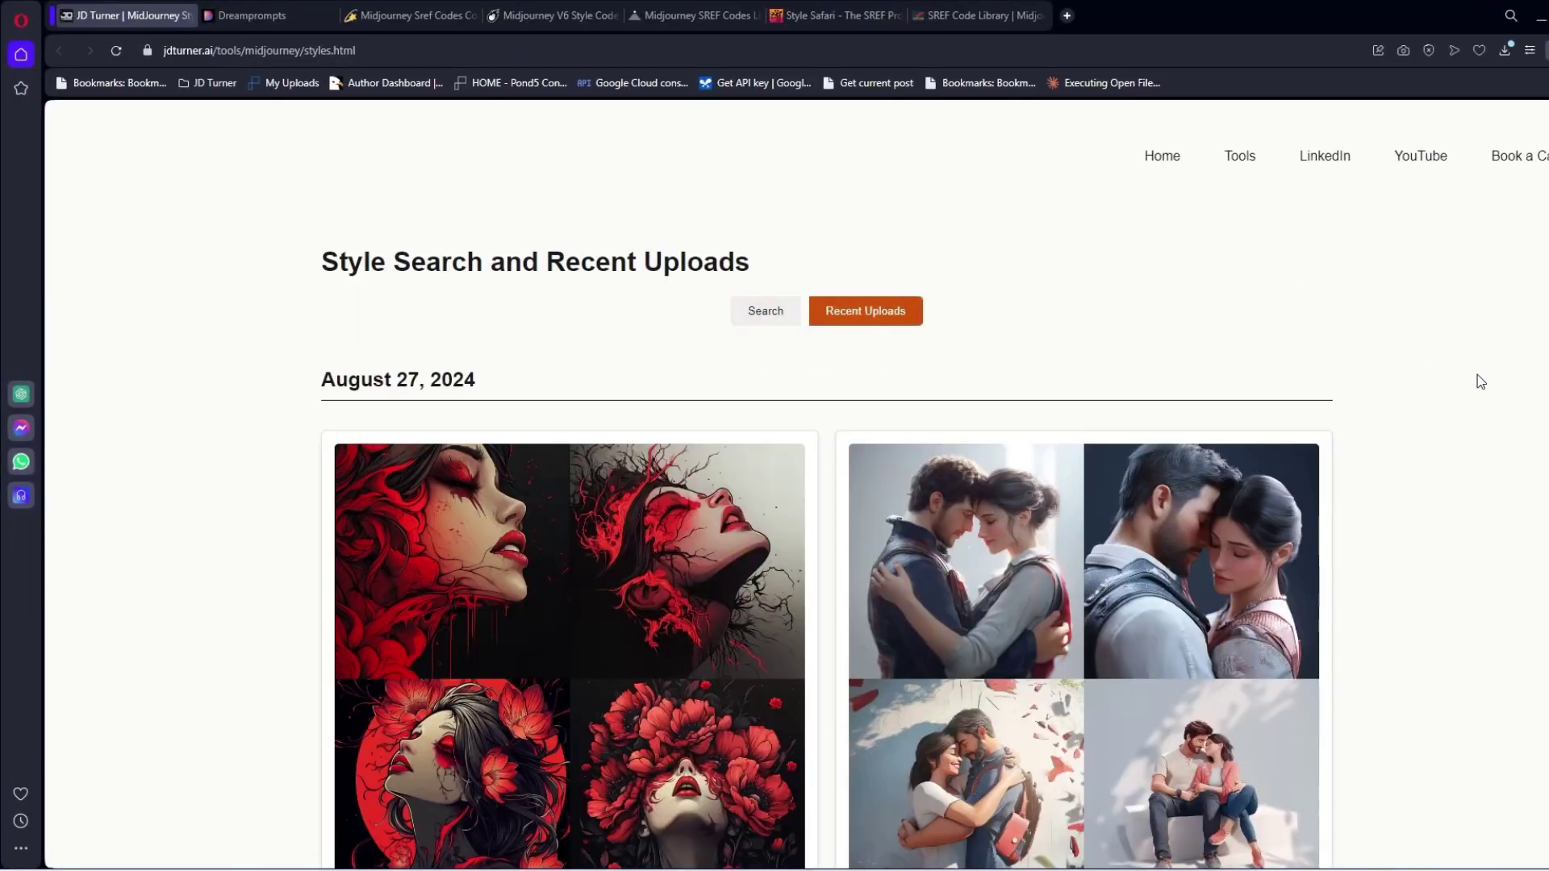
pyautogui.scroll(-15, 1454, 468)
pyautogui.scroll(-20, 1455, 471)
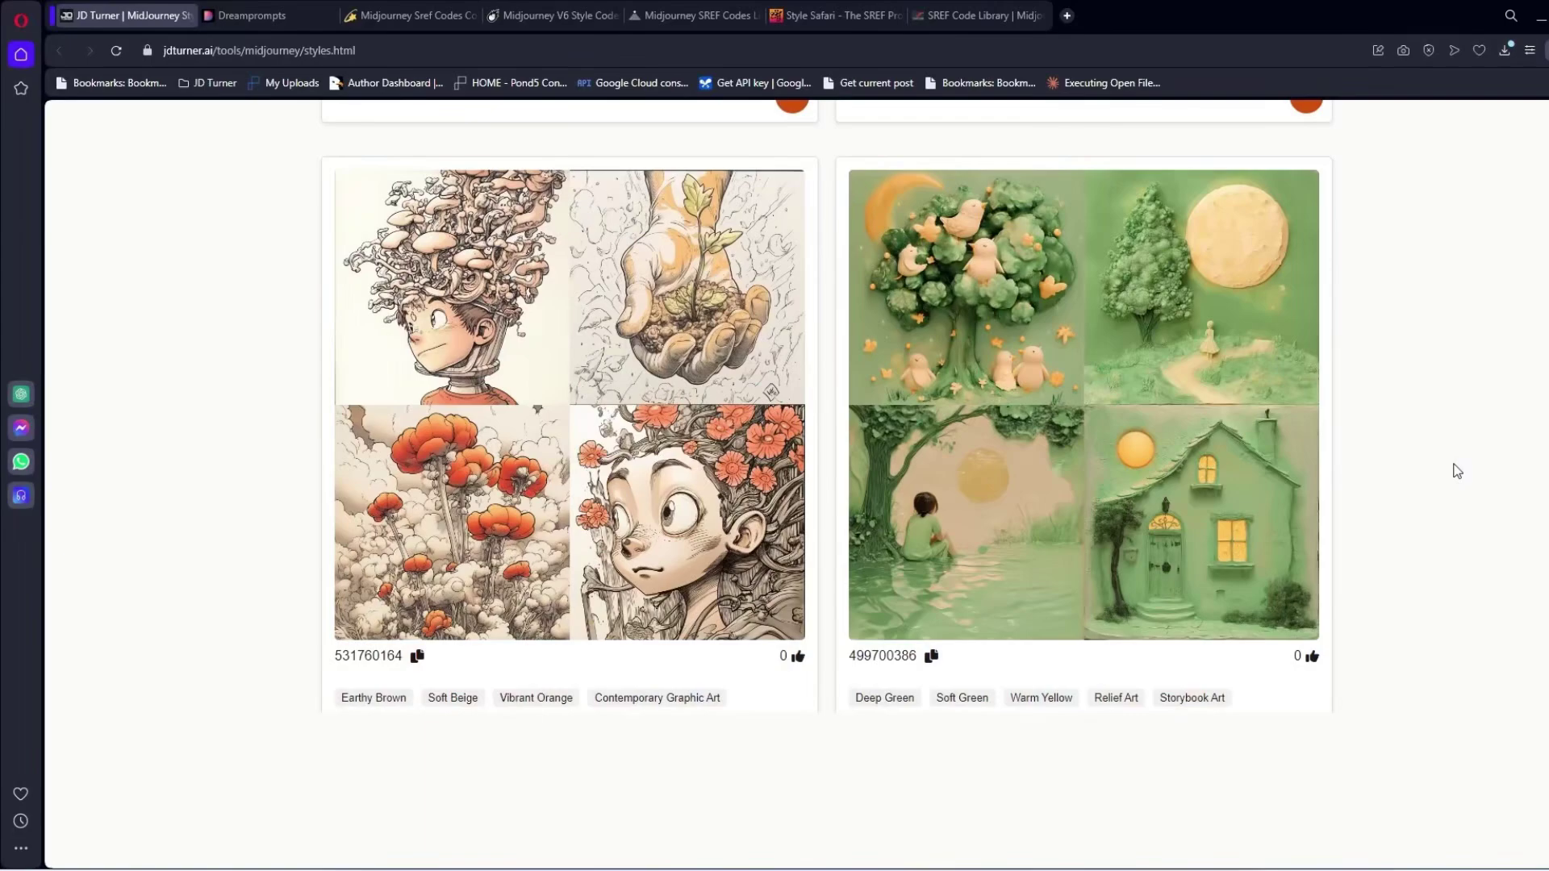
pyautogui.press('Home')
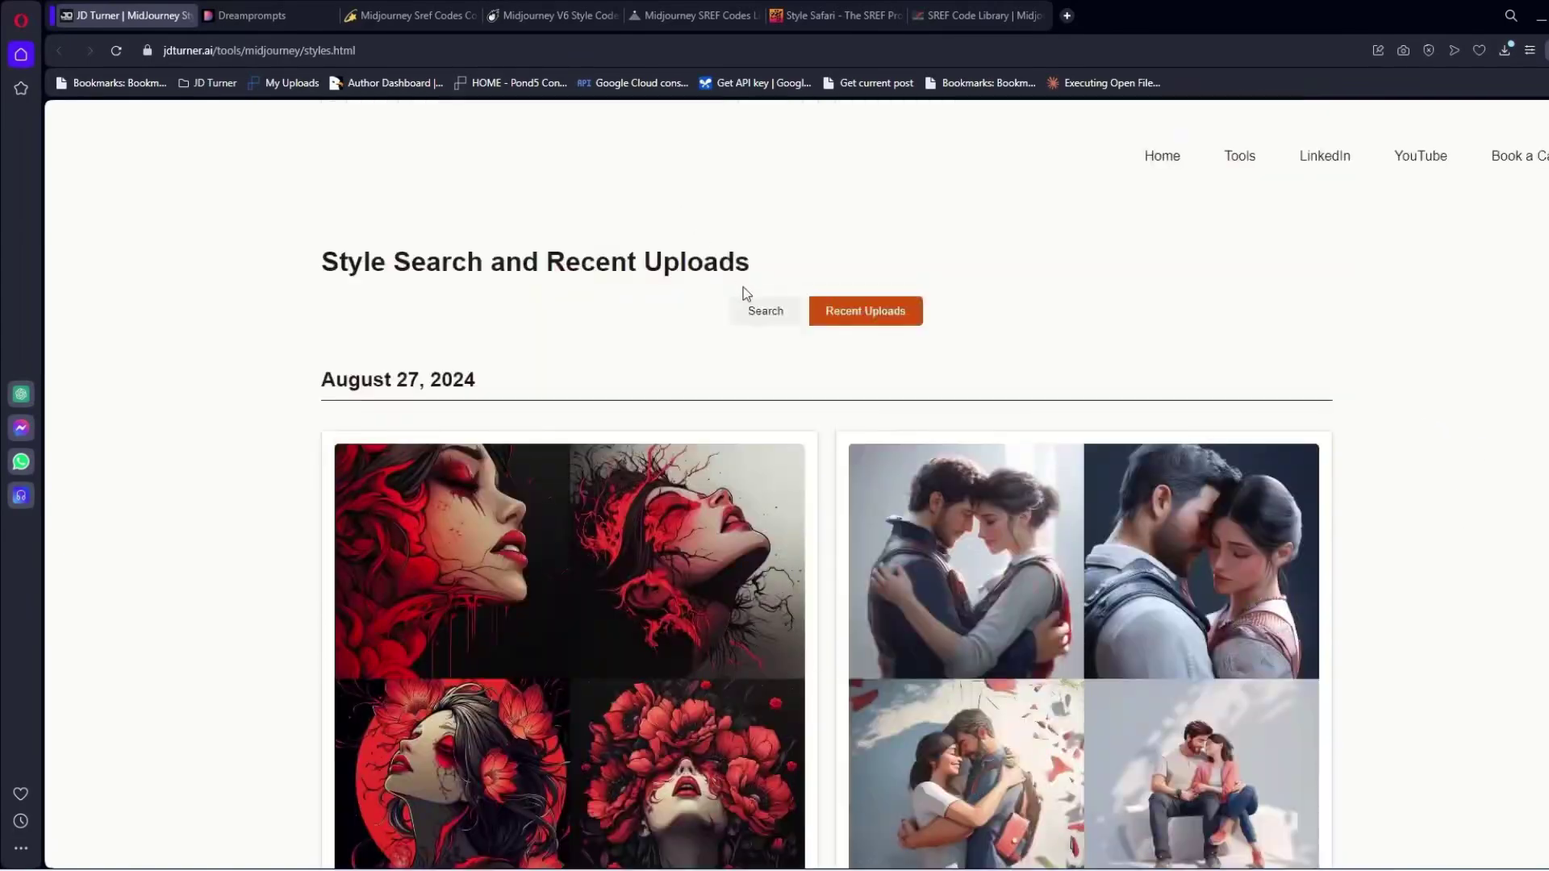
pyautogui.click(758, 310)
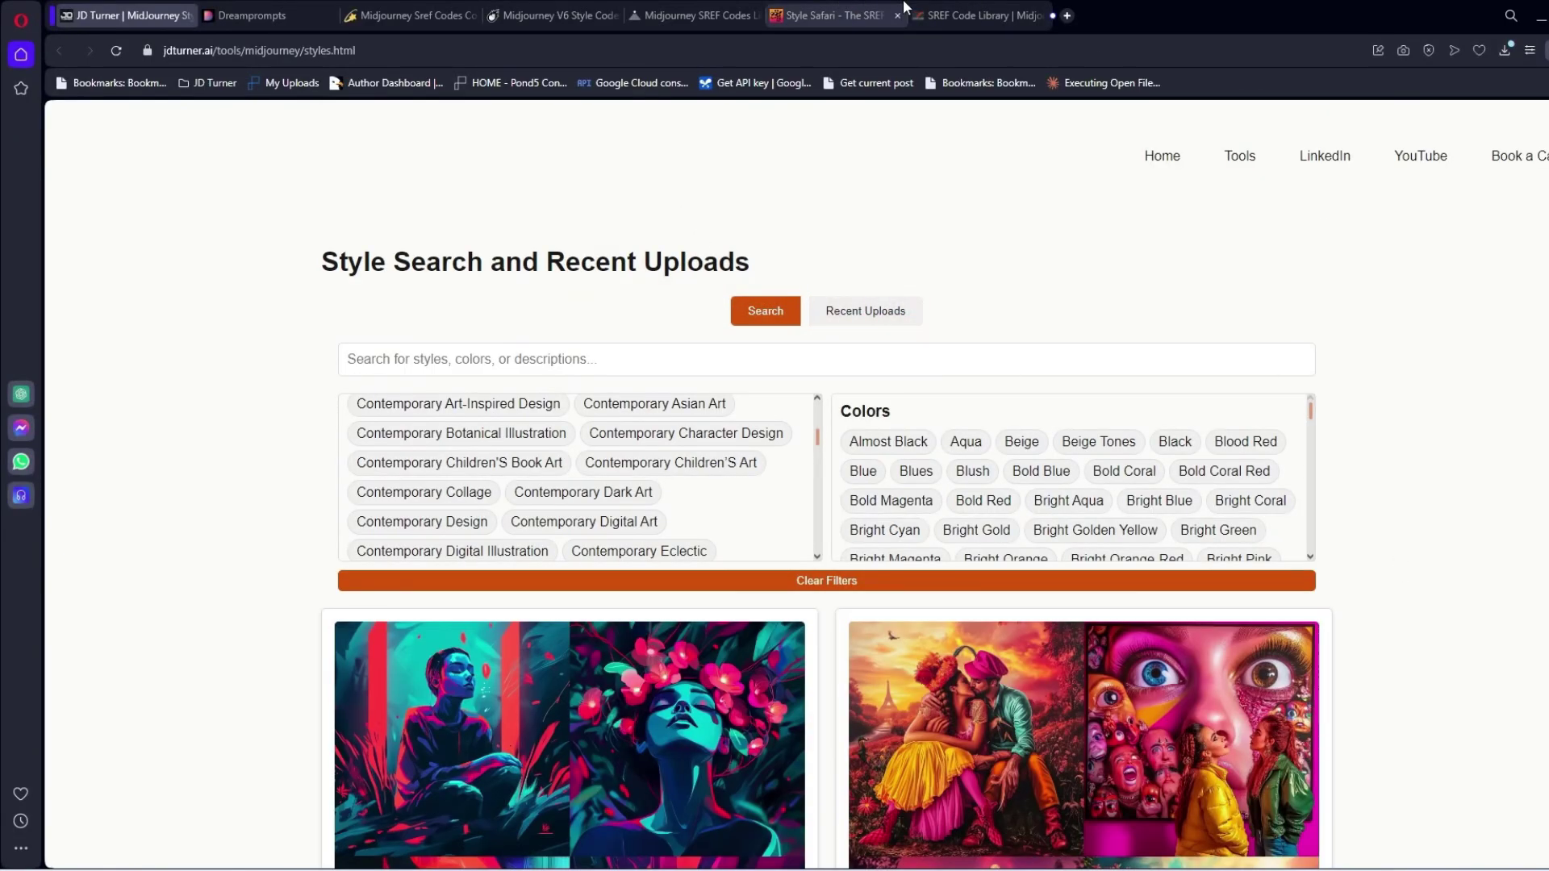
# On Dreamprompts, open All Style Codes and filter them with the Abstract attribute slider.
pyautogui.click(303, 15)
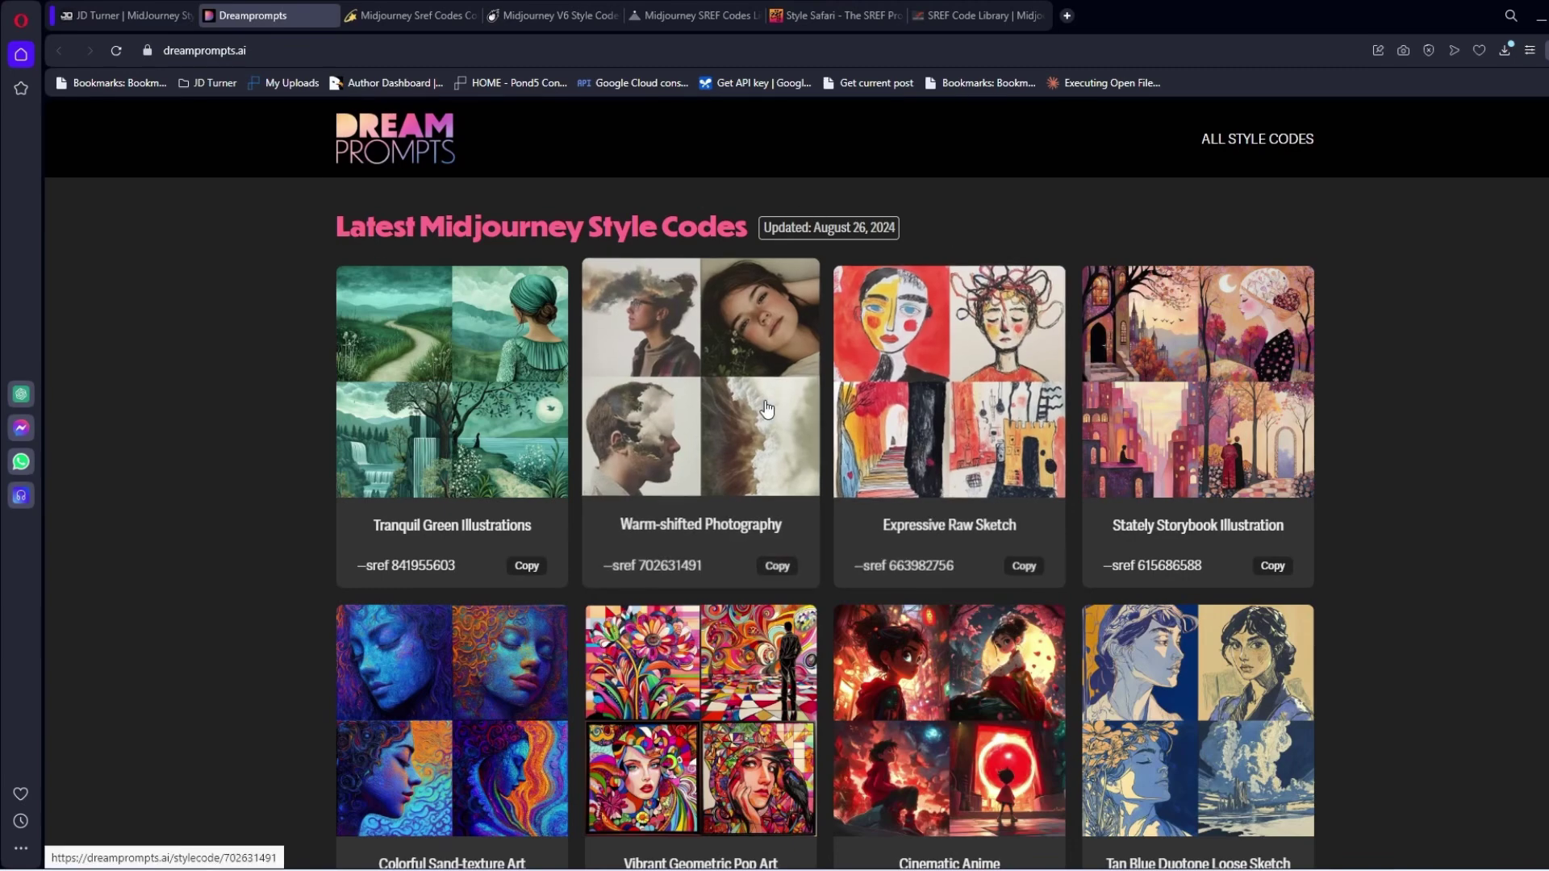
pyautogui.scroll(-7, 816, 355)
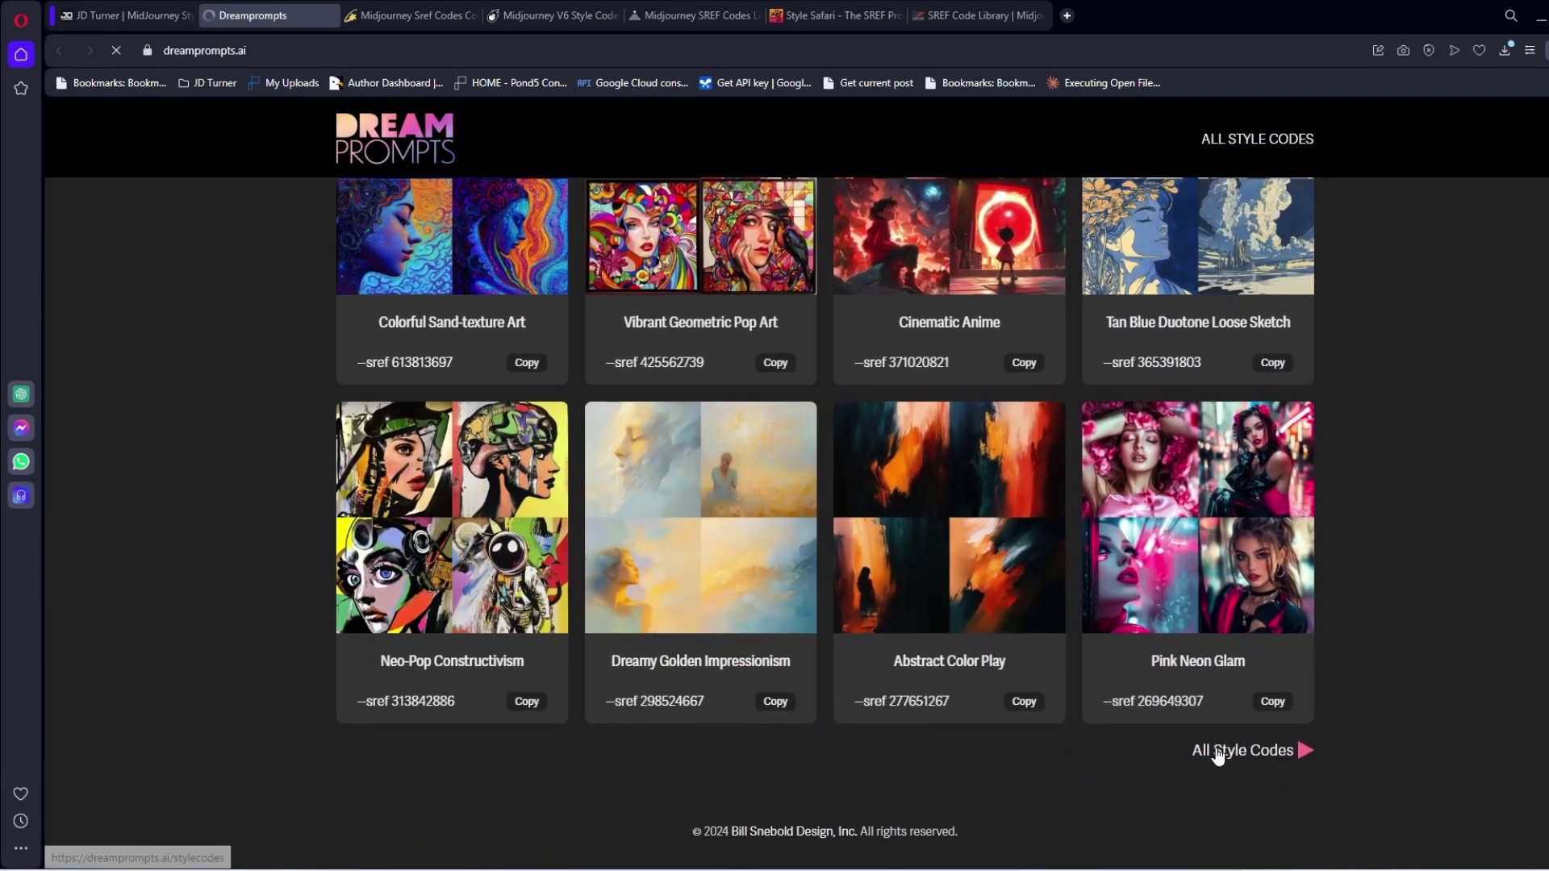
pyautogui.click(1219, 752)
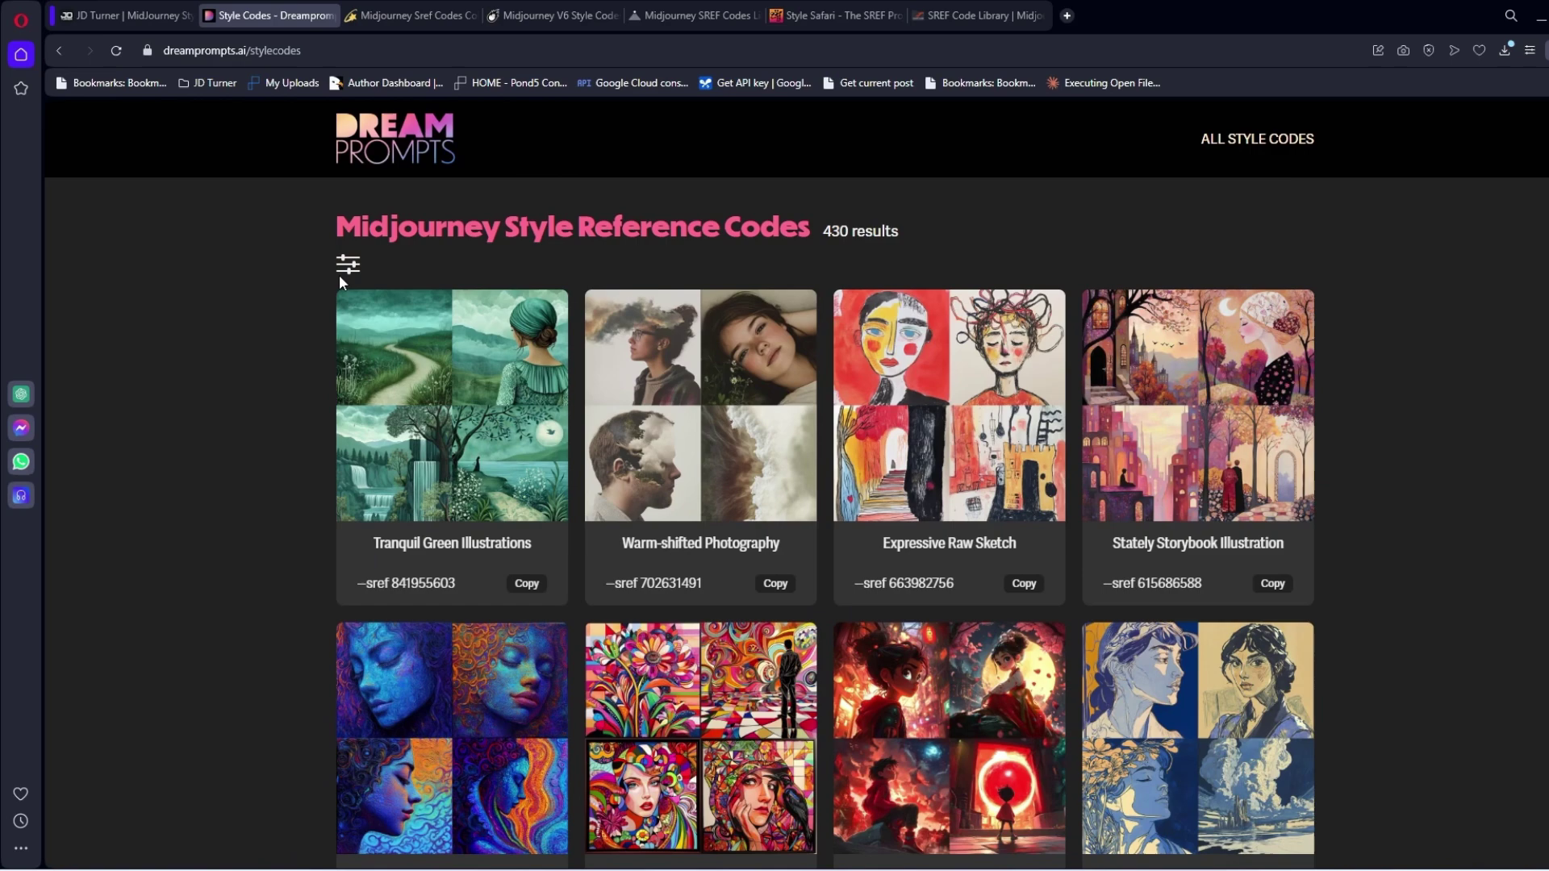
pyautogui.click(347, 264)
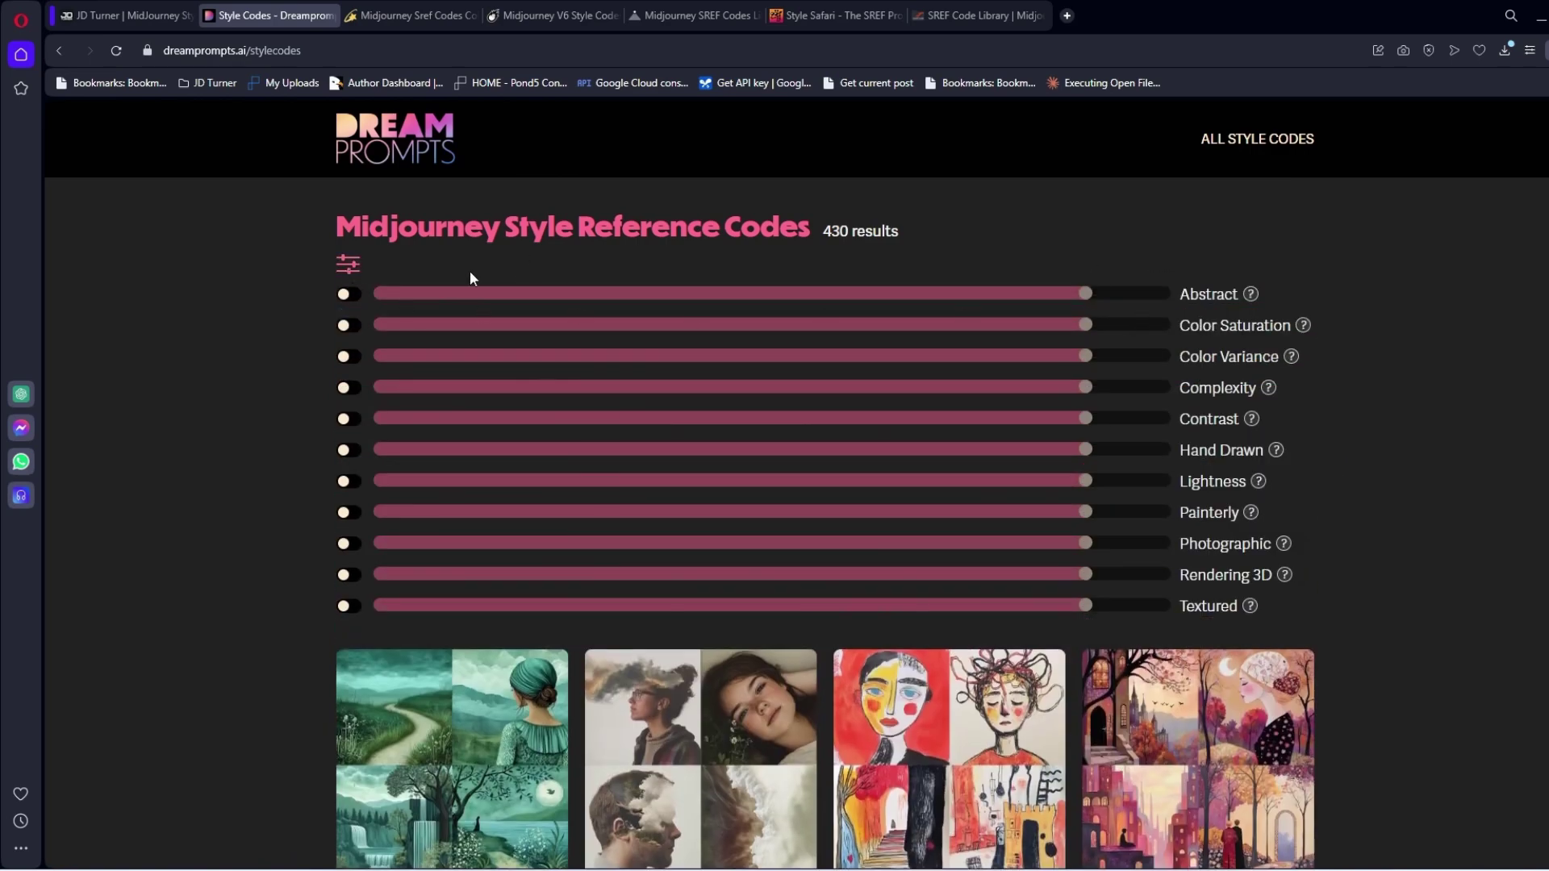
pyautogui.click(347, 295)
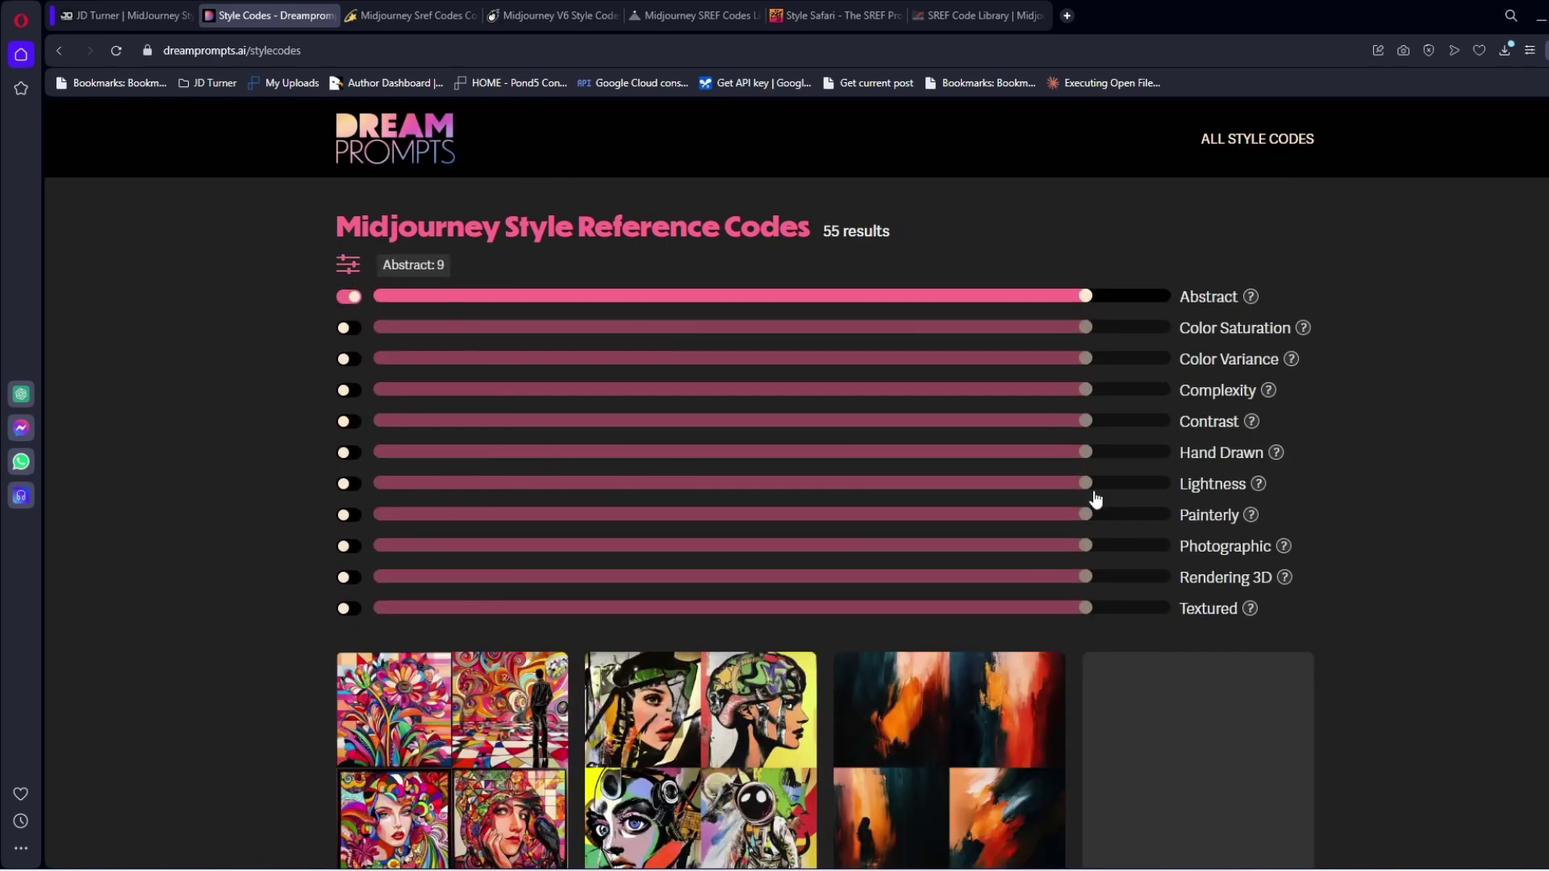
pyautogui.moveTo(1086, 296); pyautogui.dragTo(374, 296)
pyautogui.scroll(-5, 1051, 446)
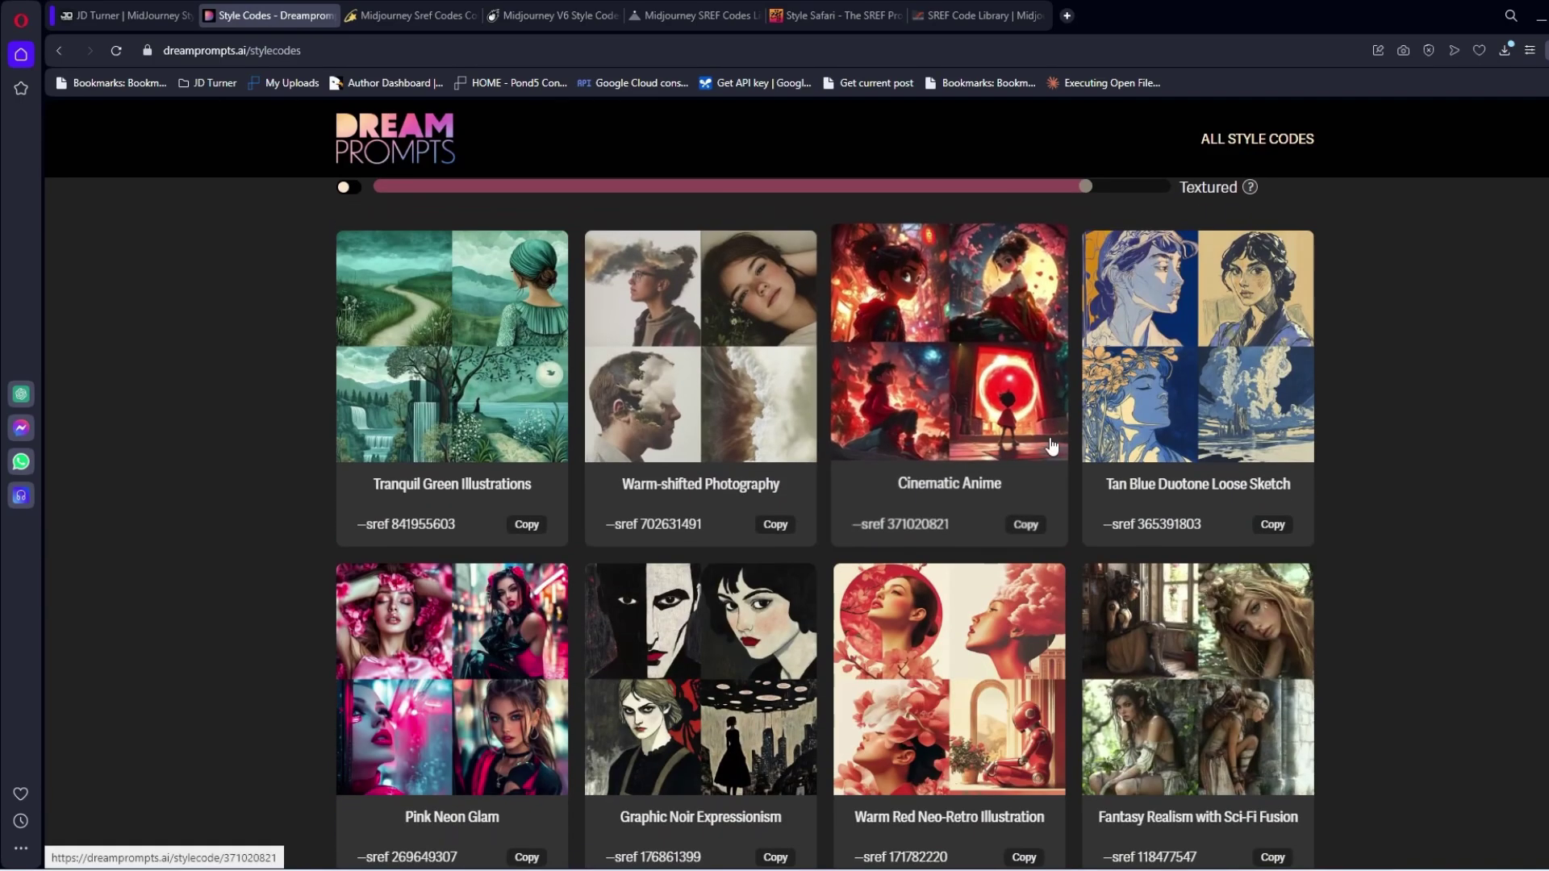
pyautogui.scroll(-10, 1052, 447)
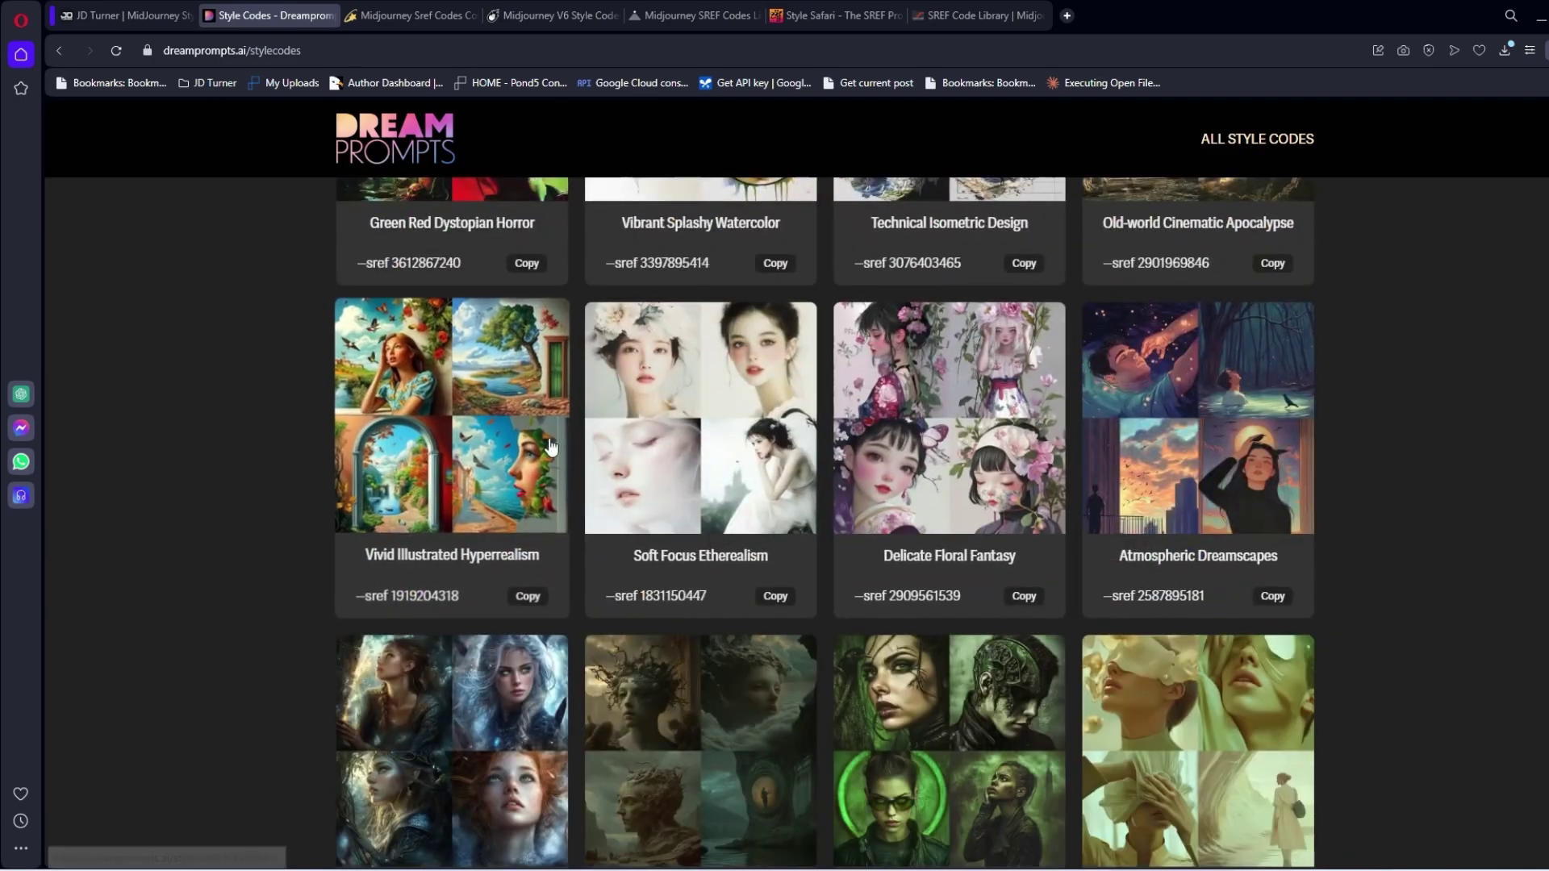
# Open Neo-Pop Constructivism, list its orange-red colour matches, then open Art Nouveau Revival.
pyautogui.click(551, 446)
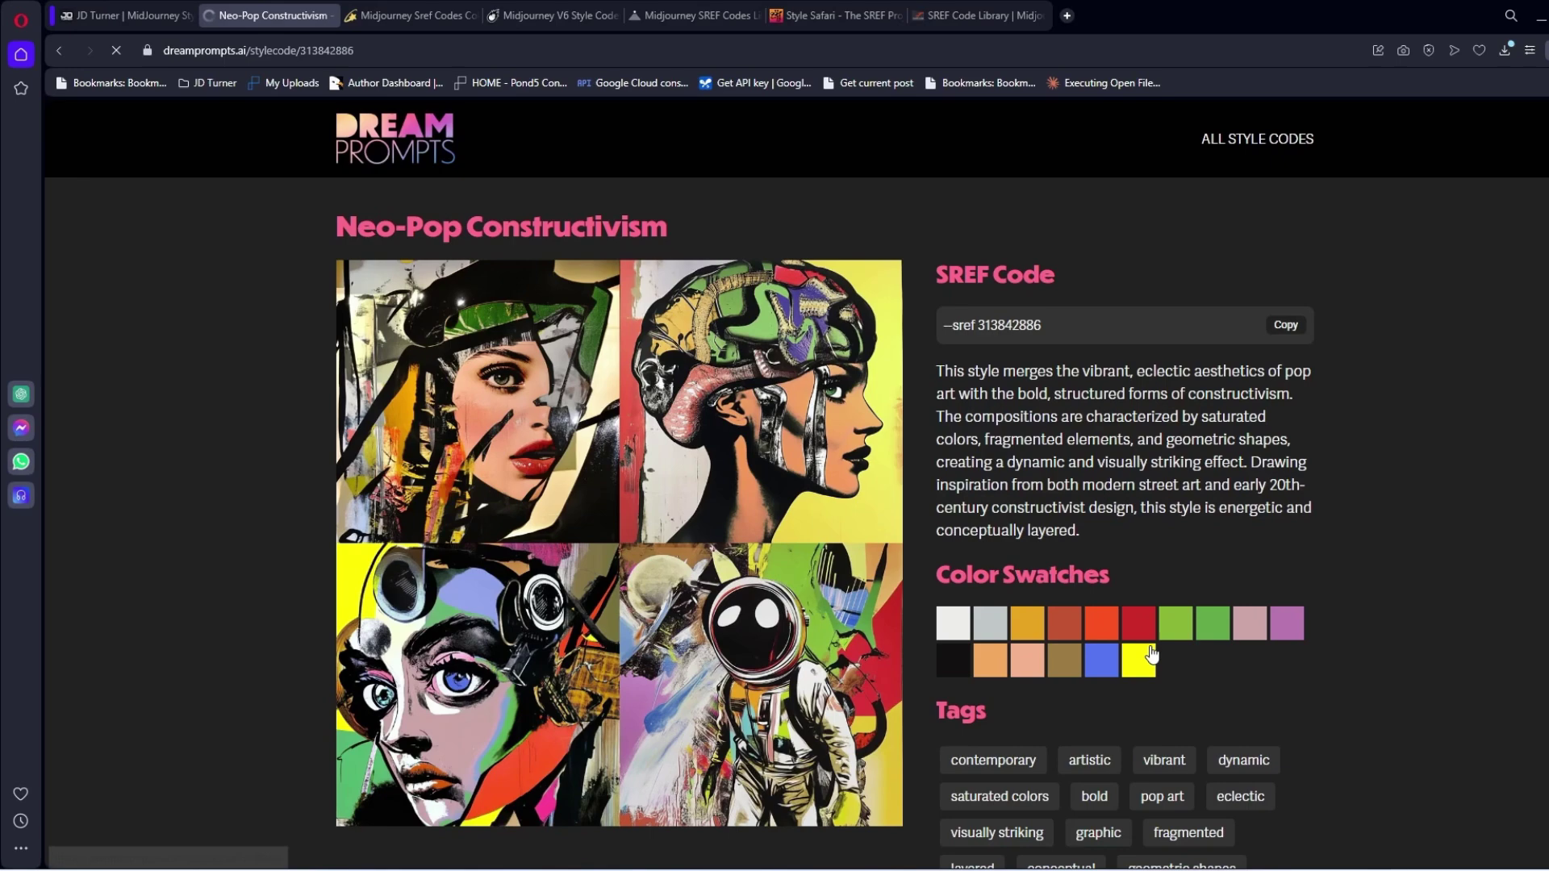
pyautogui.click(1101, 629)
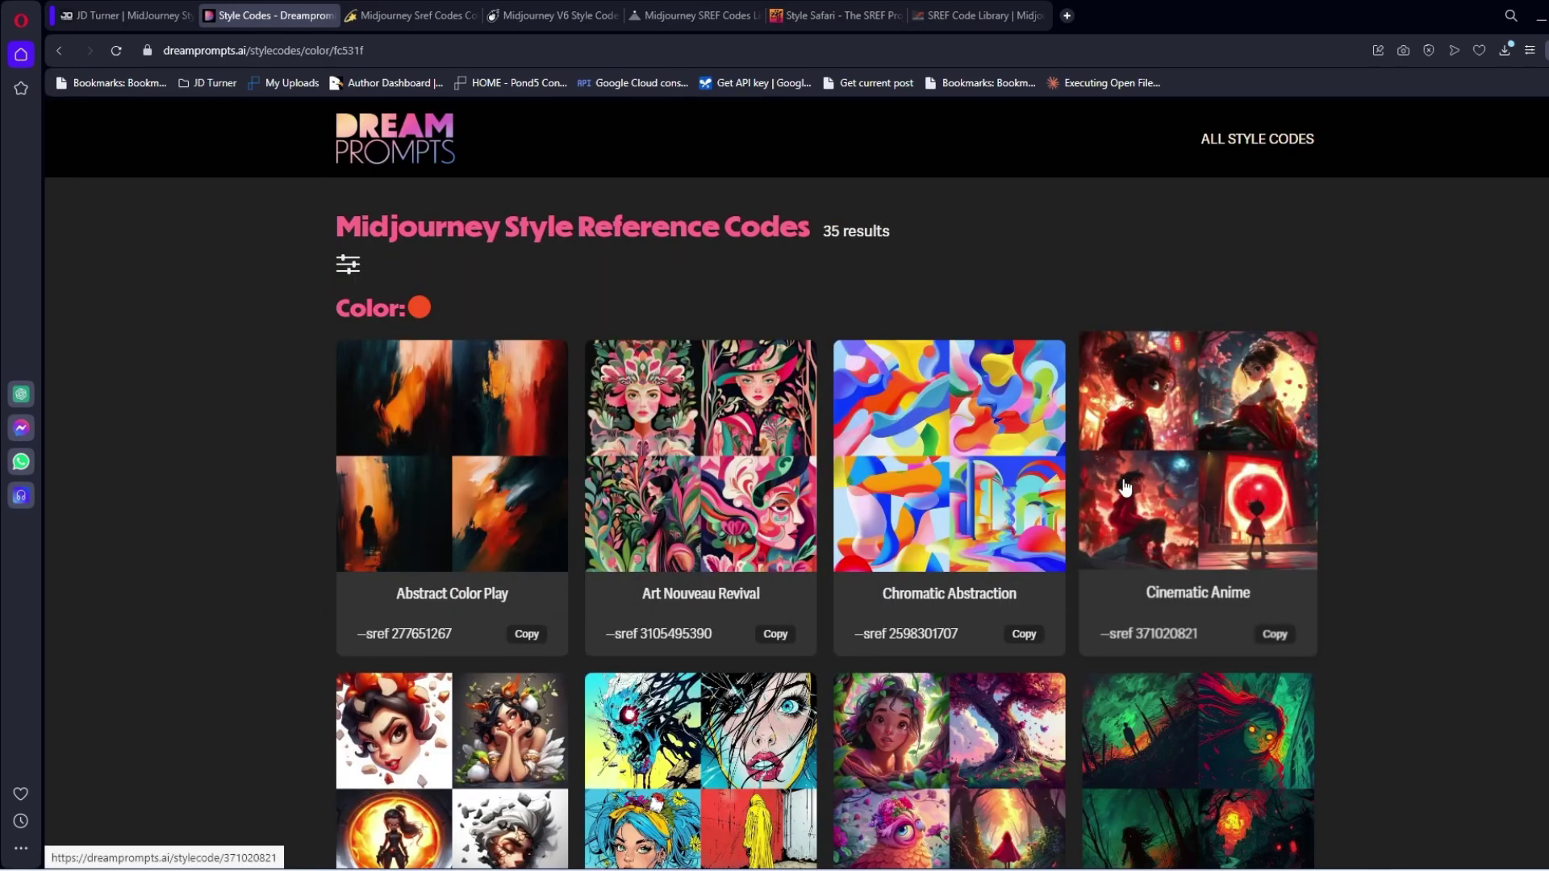
pyautogui.scroll(-4, 701, 484)
pyautogui.click(700, 266)
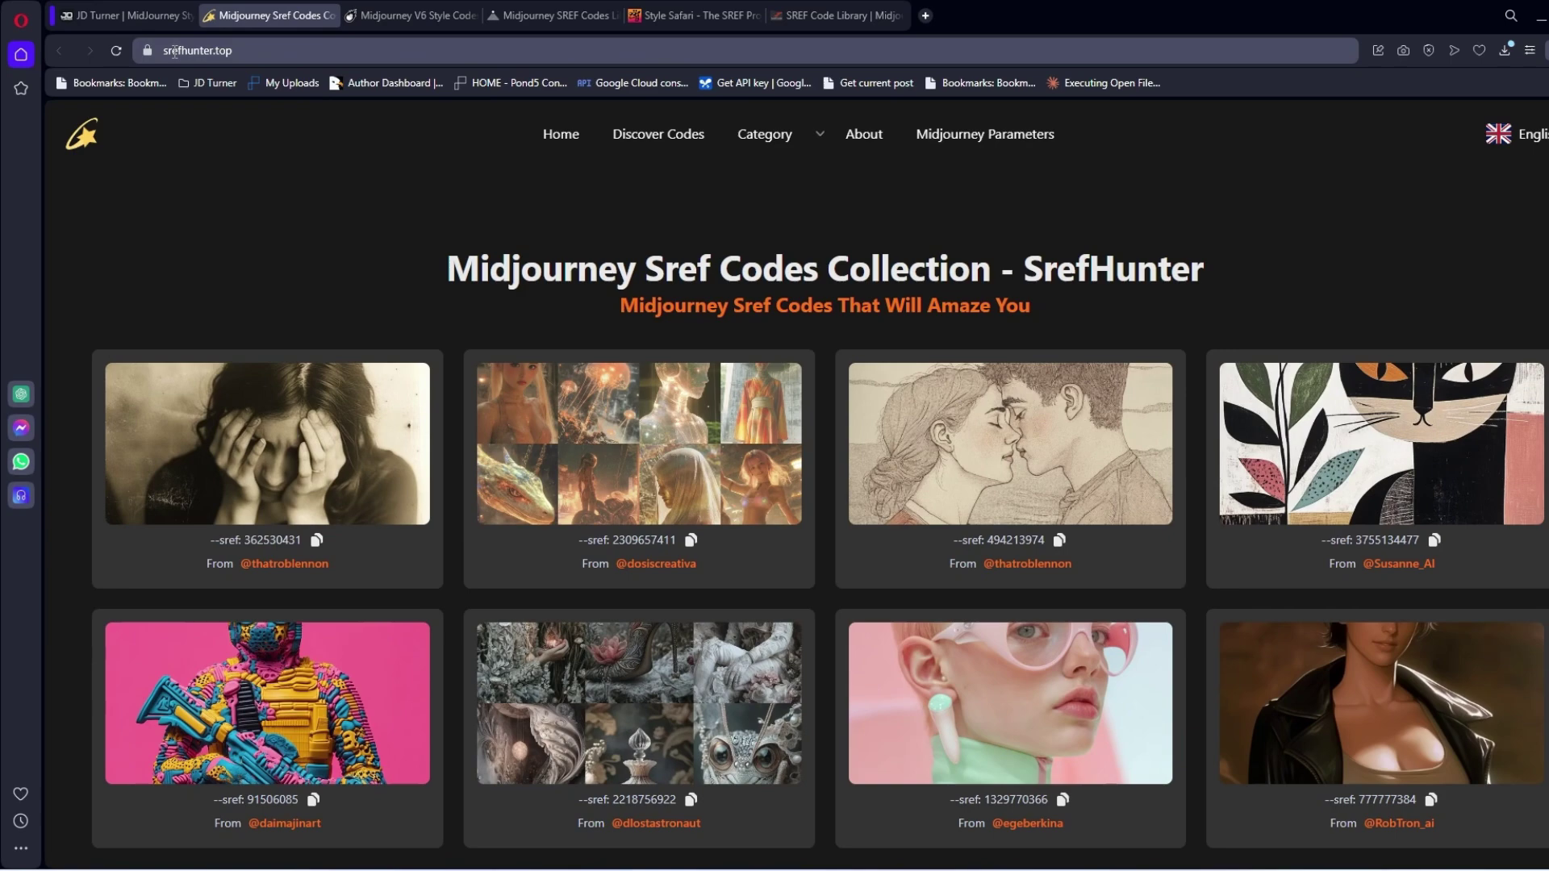
pyautogui.scroll(-10, 264, 437)
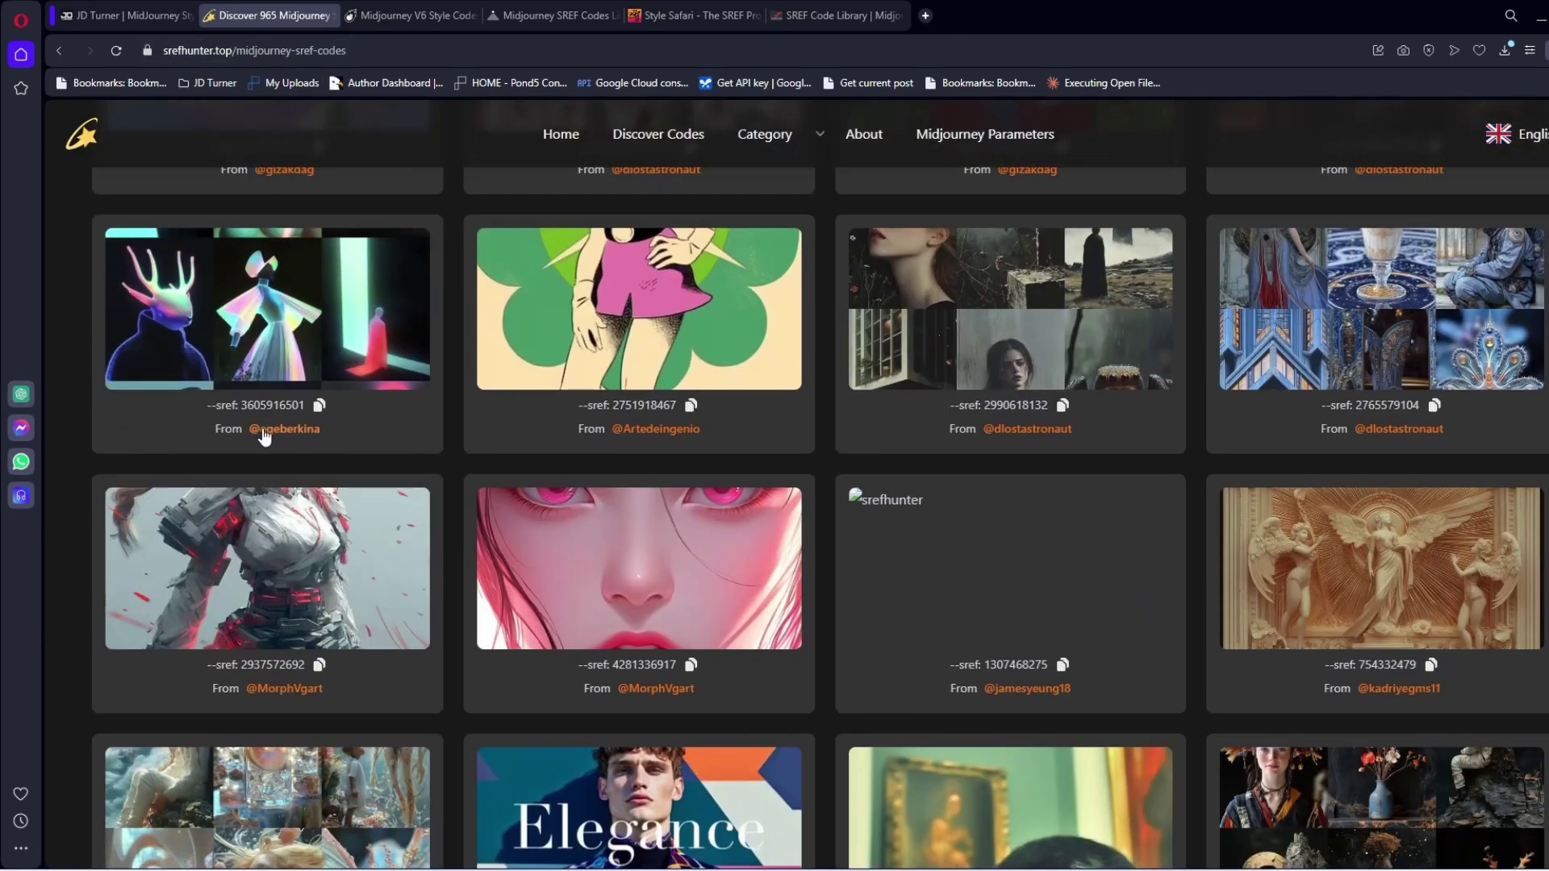
pyautogui.click(675, 439)
pyautogui.scroll(-5, 785, 253)
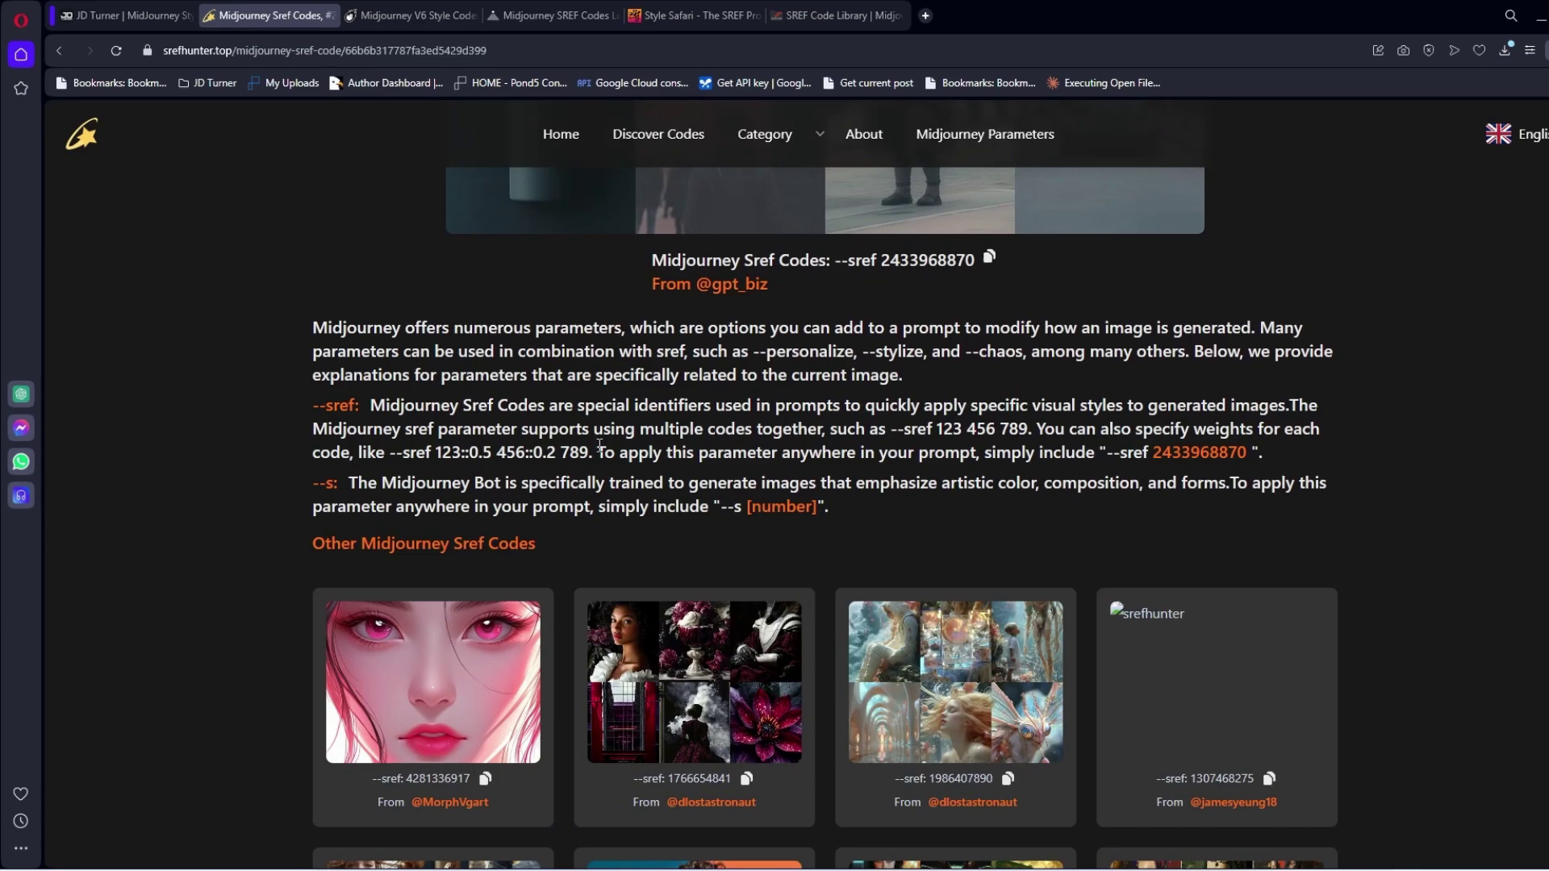
pyautogui.scroll(-4, 299, 414)
pyautogui.scroll(3, 286, 389)
pyautogui.scroll(-5, 970, 537)
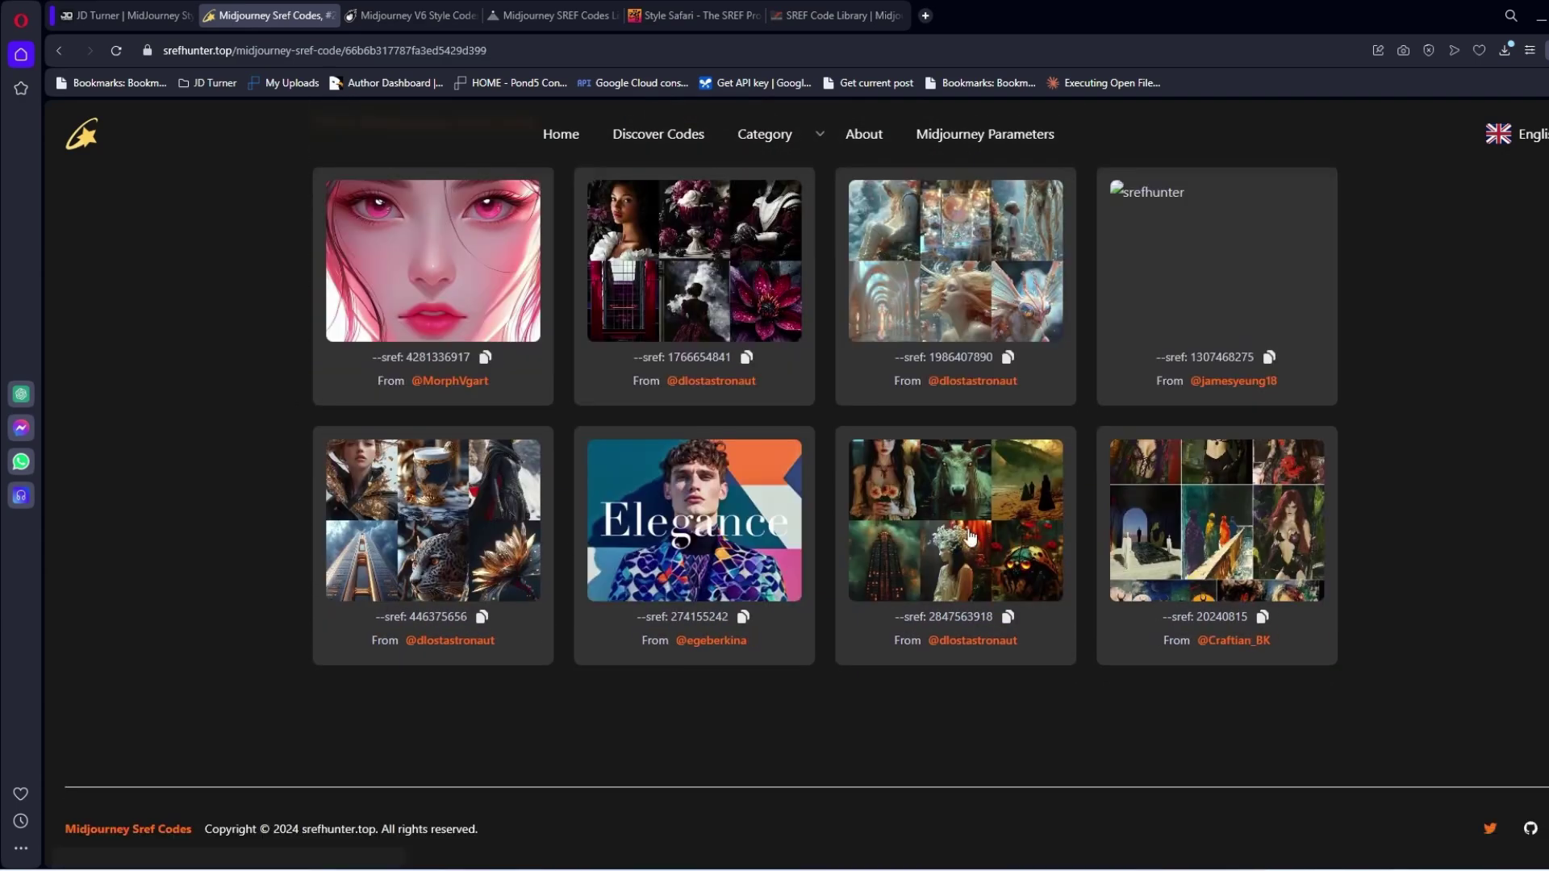
pyautogui.scroll(5, 970, 536)
pyautogui.hotkey('alt', 'Left')
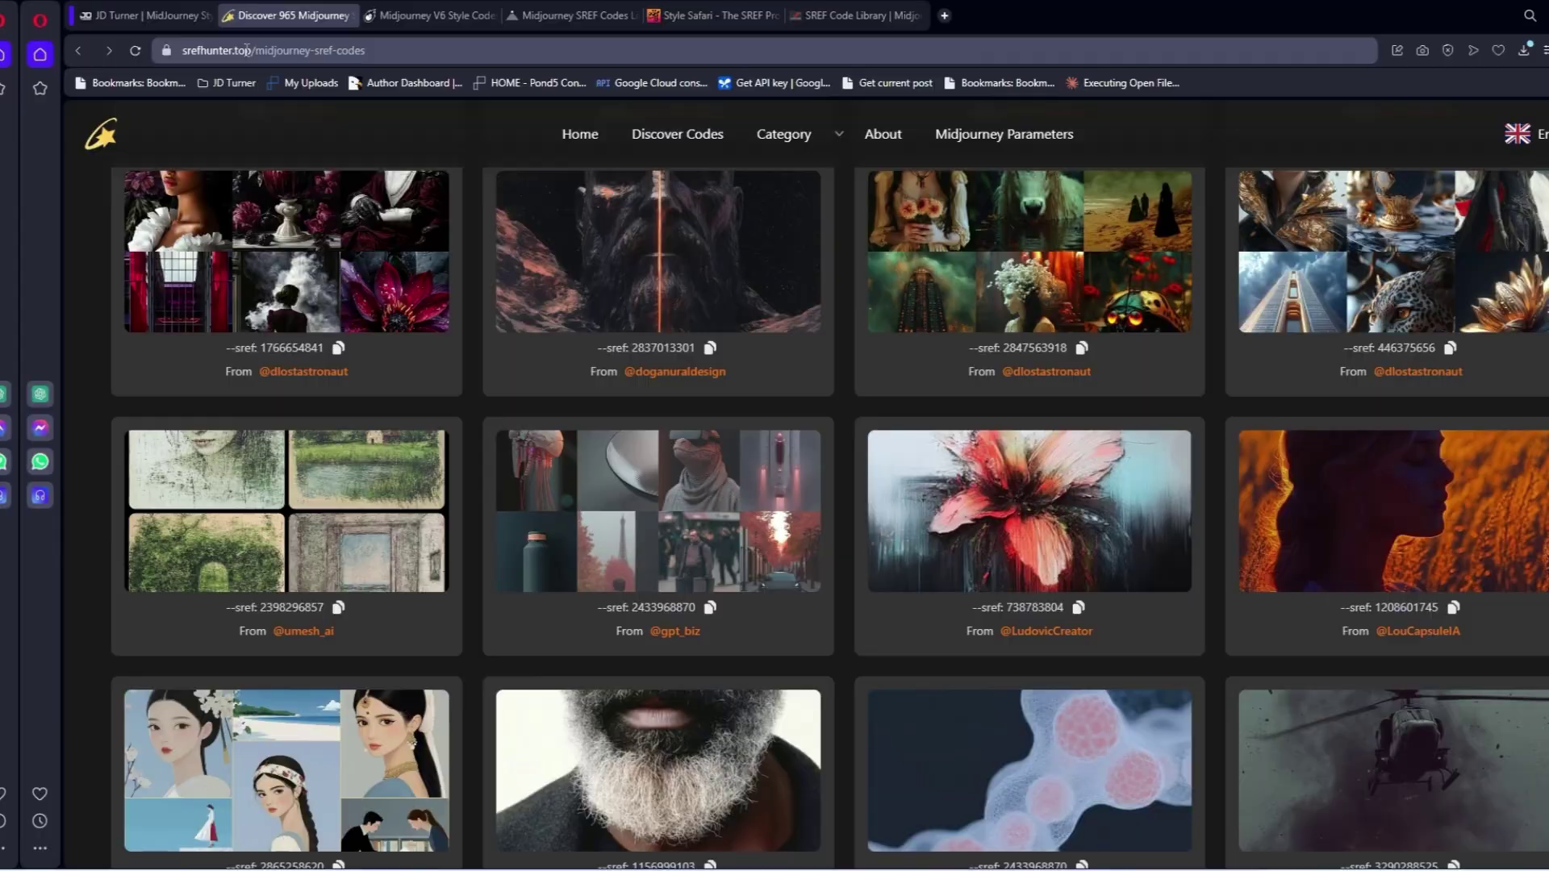
# Close the V6 Style Code tab and browse the MidjourneySREF Library photography style codes.
pyautogui.click(412, 15)
pyautogui.click(478, 15)
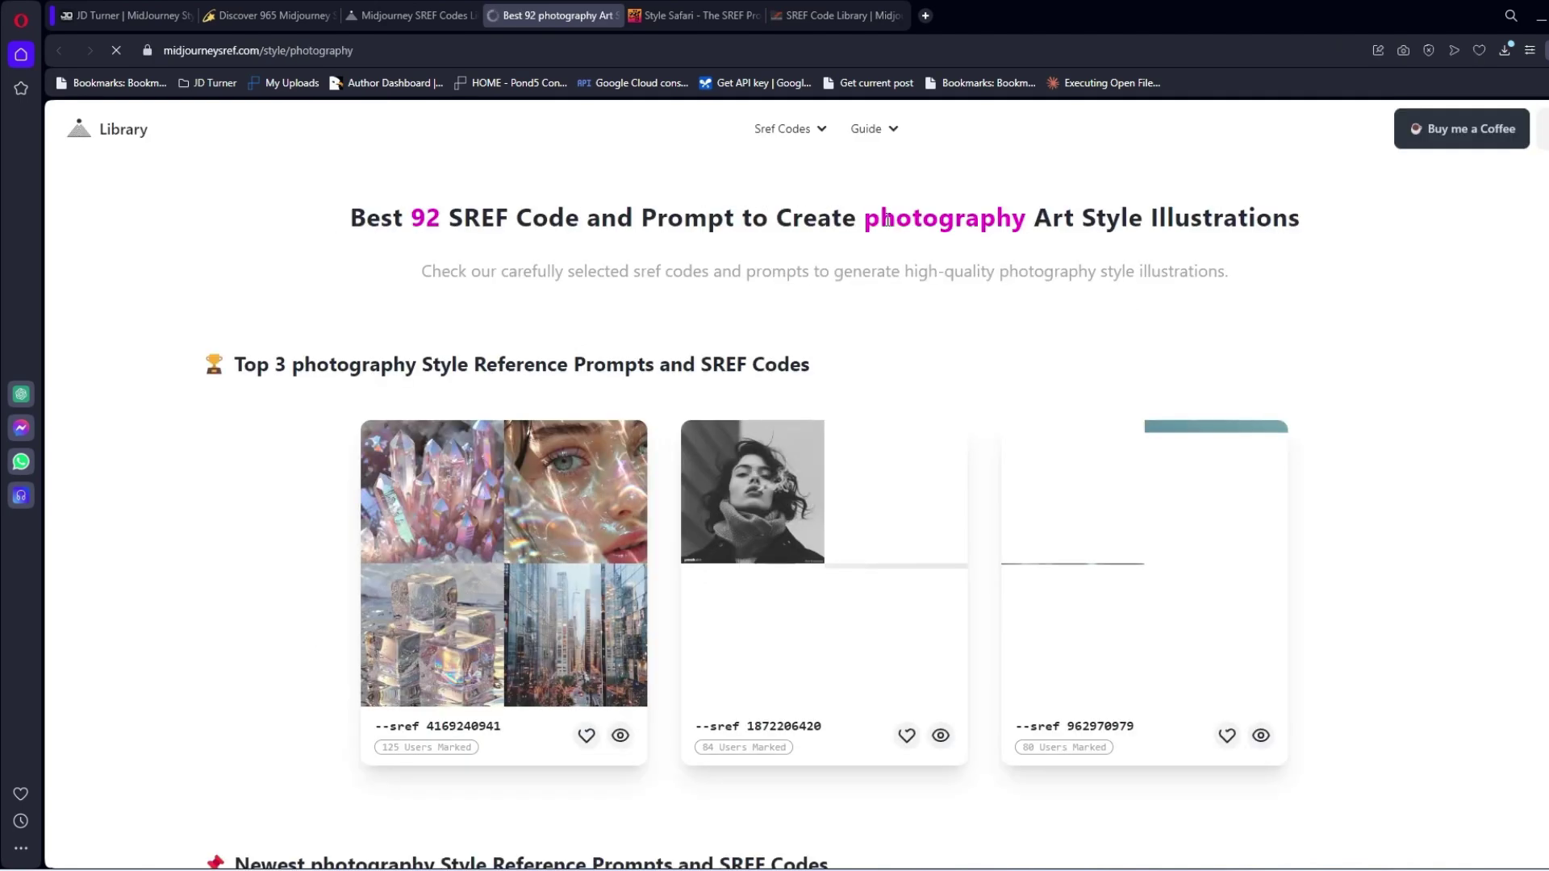
pyautogui.scroll(-4, 1202, 242)
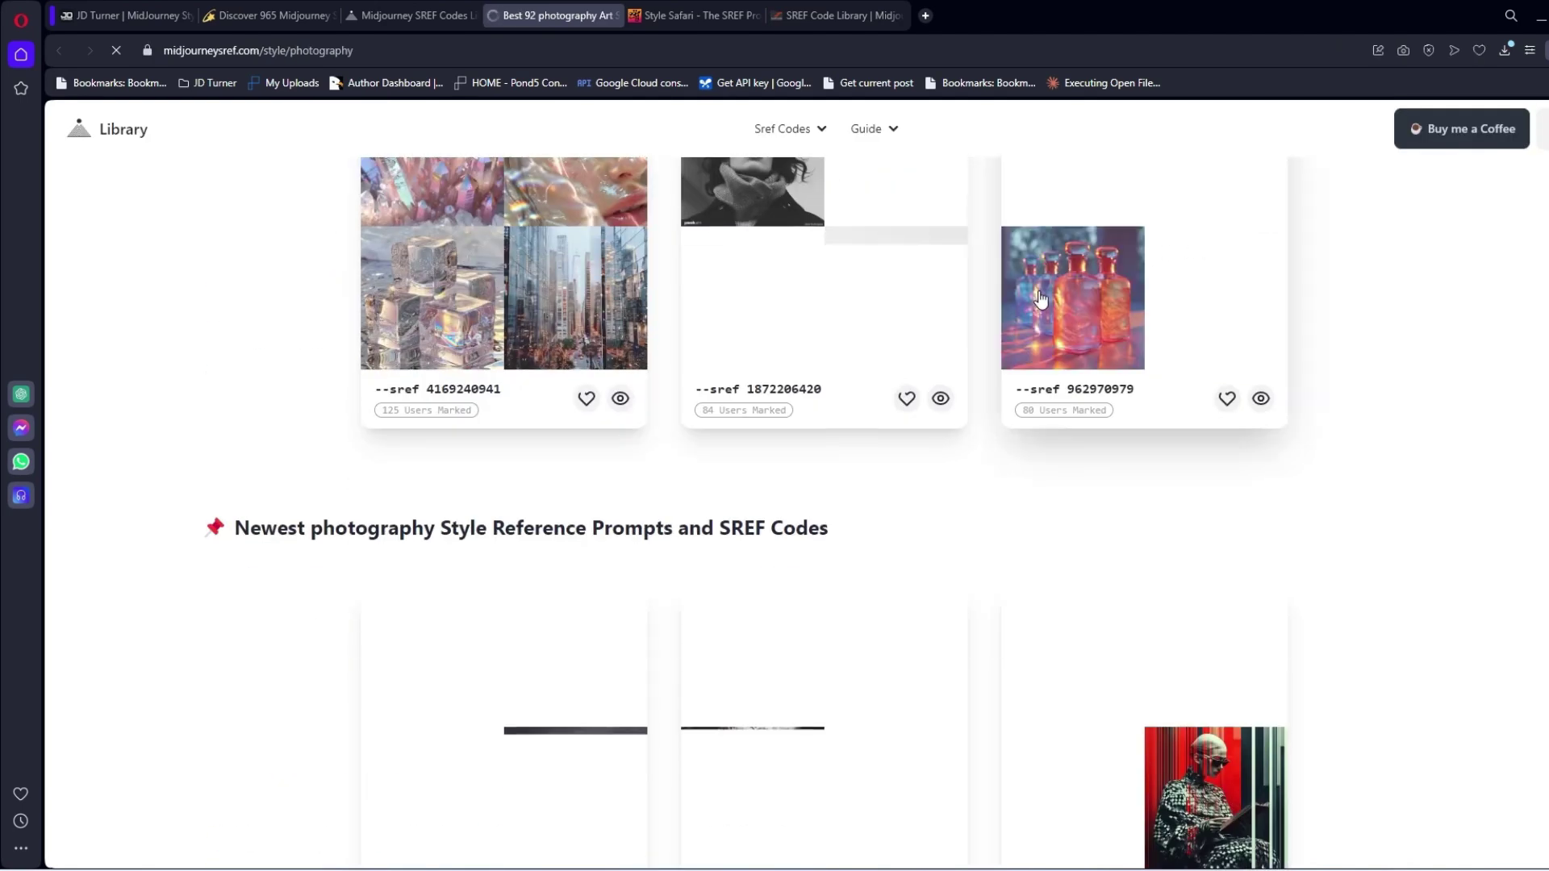
pyautogui.scroll(3, 1114, 330)
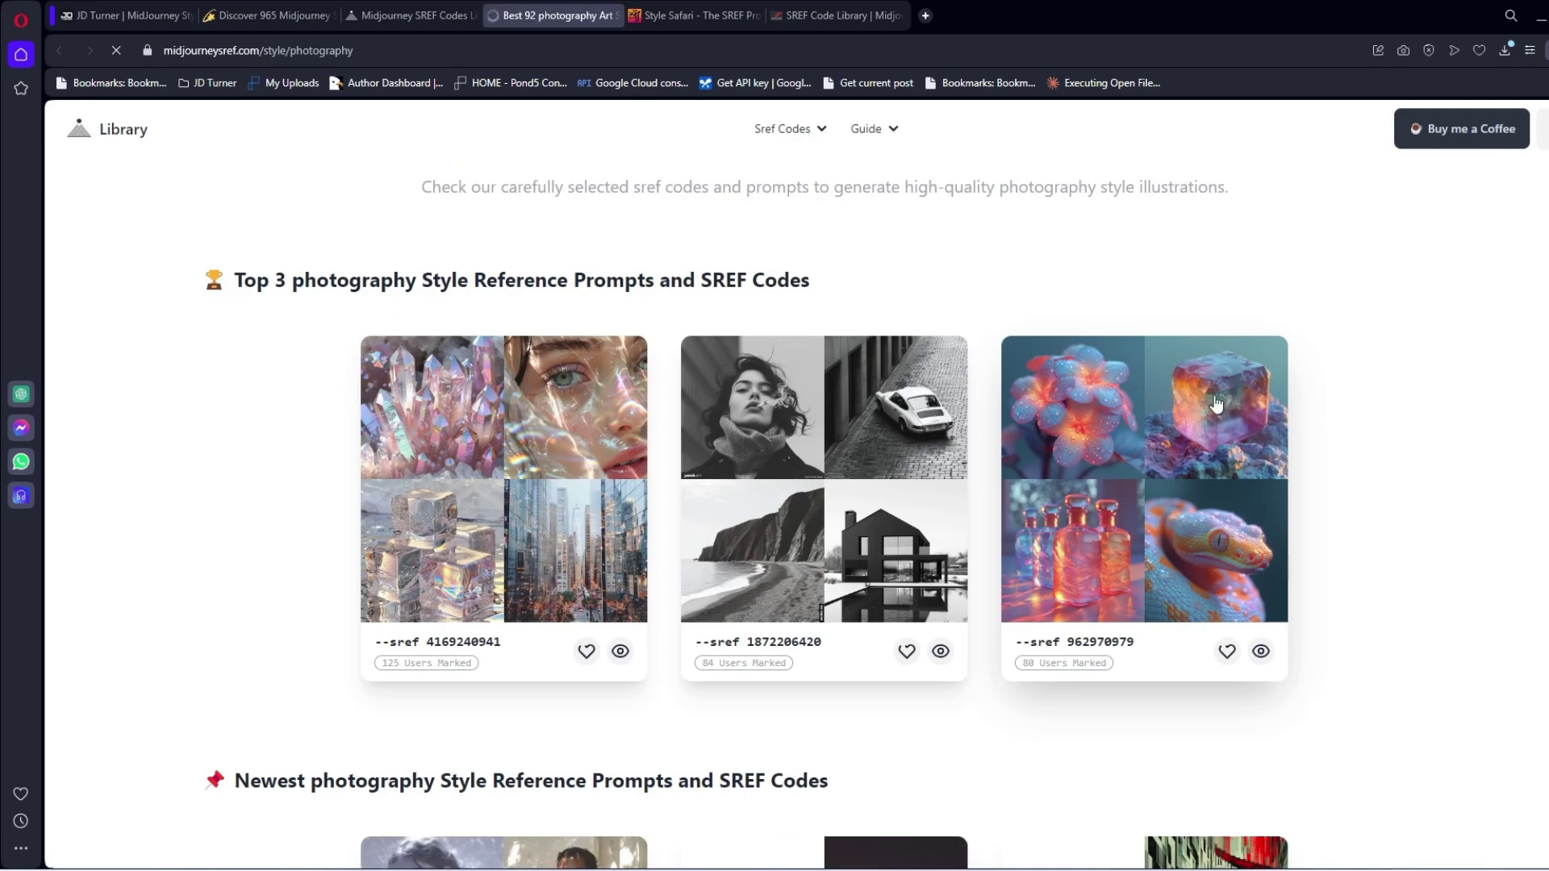
pyautogui.scroll(-8, 537, 541)
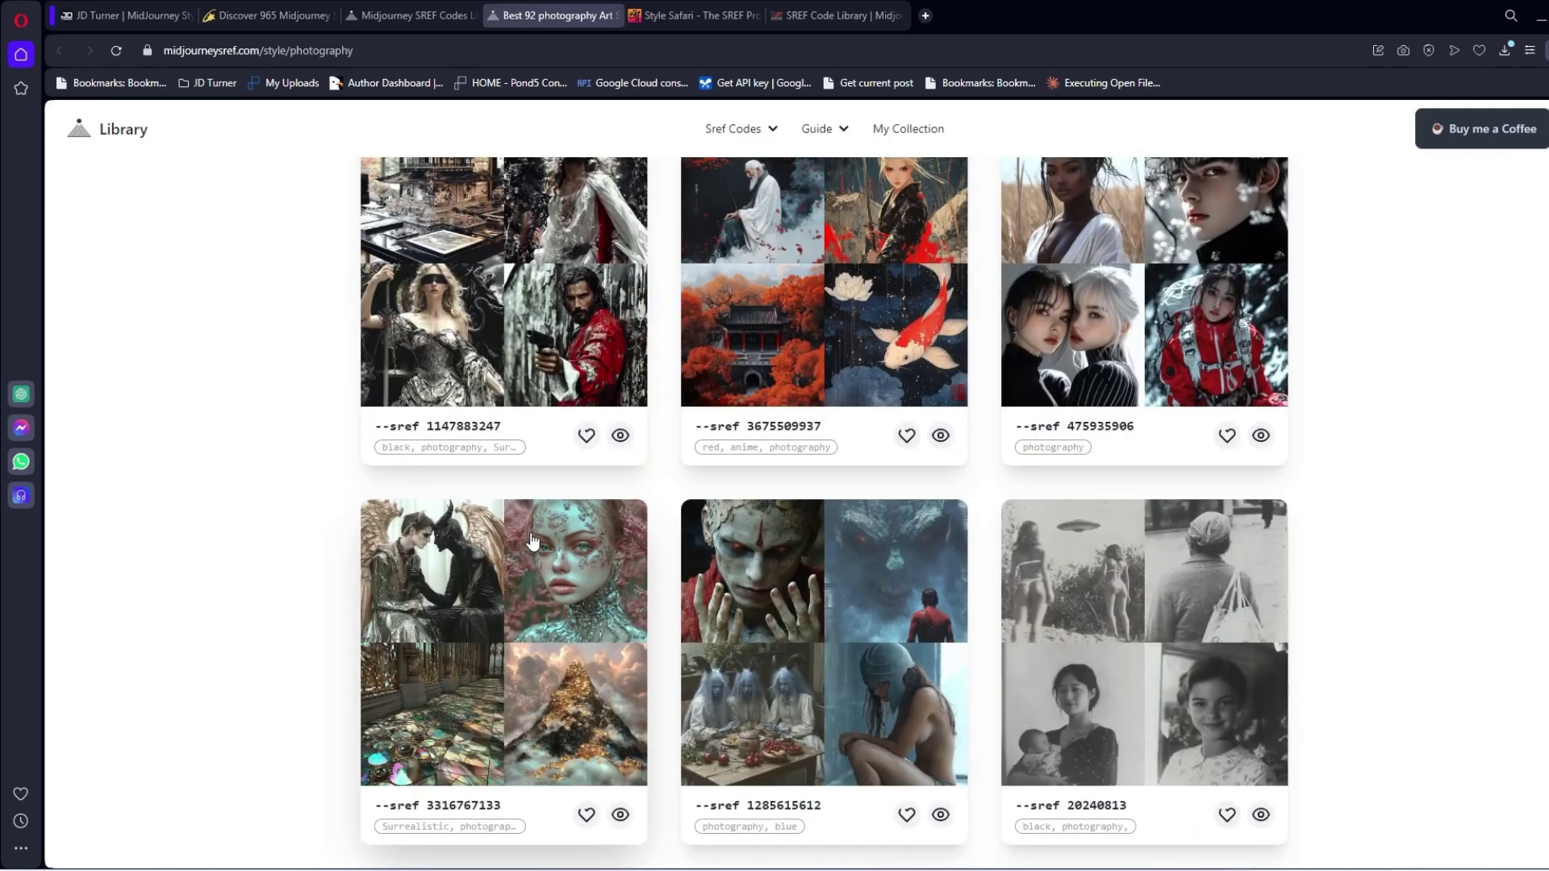
pyautogui.scroll(-2, 535, 541)
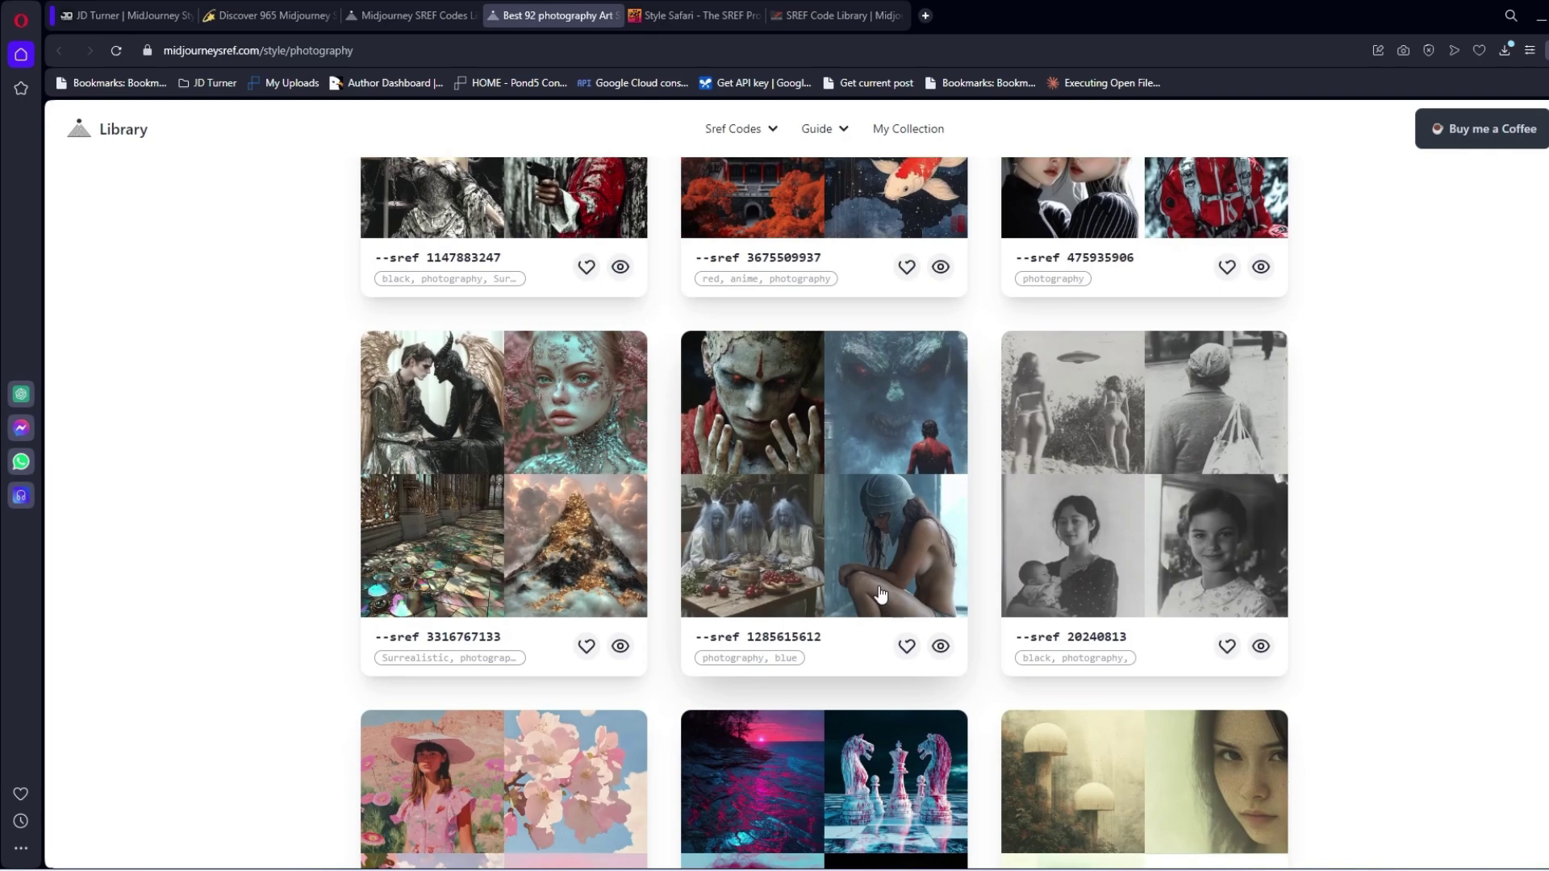
pyautogui.click(770, 416)
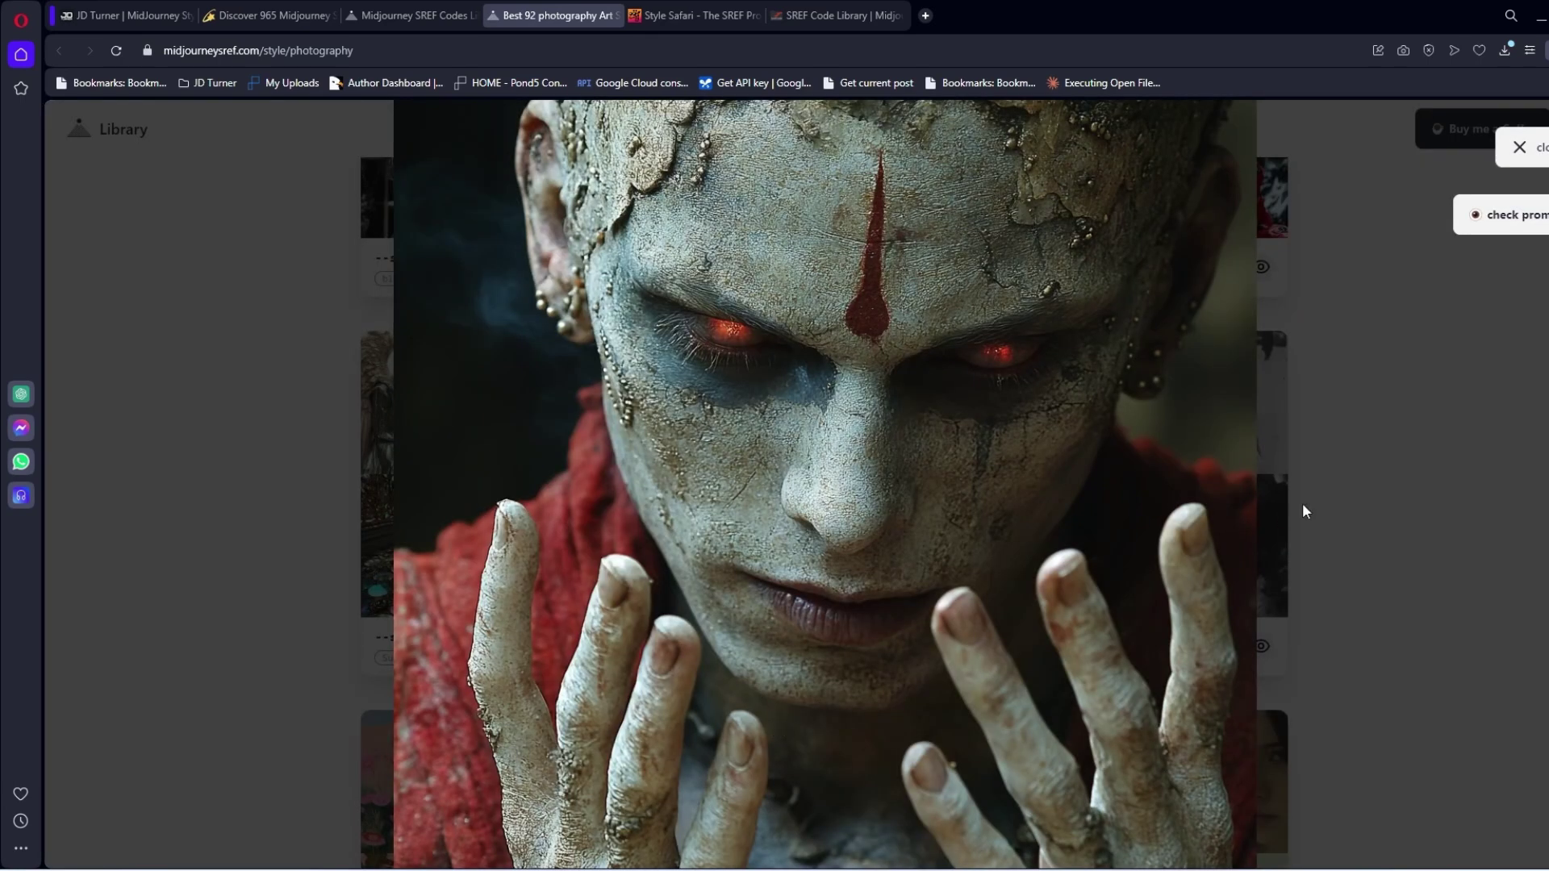
pyautogui.click(1430, 515)
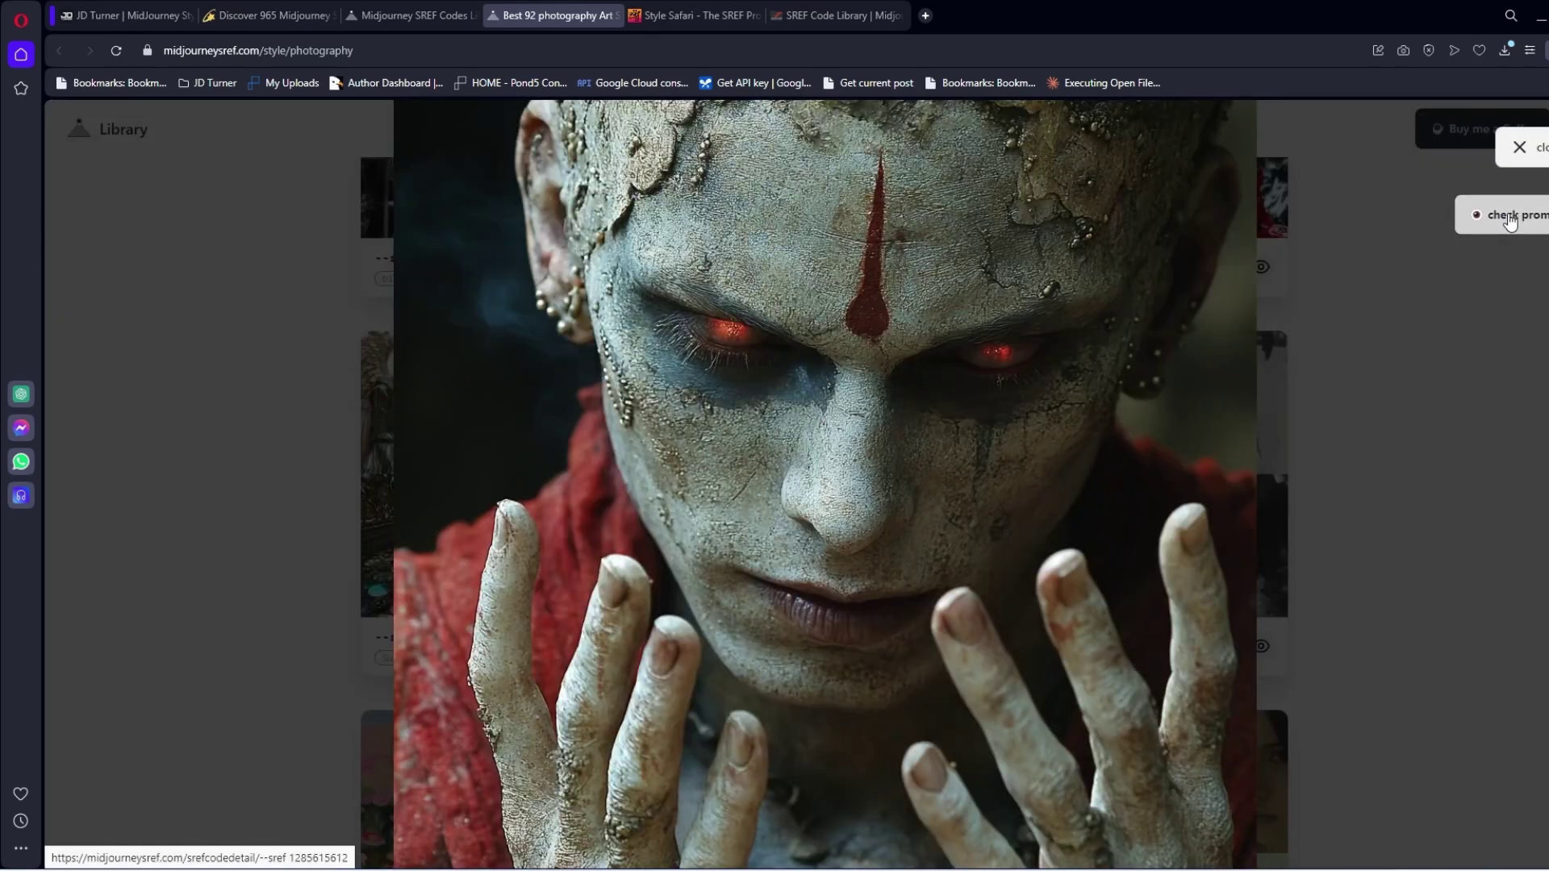
pyautogui.click(1501, 215)
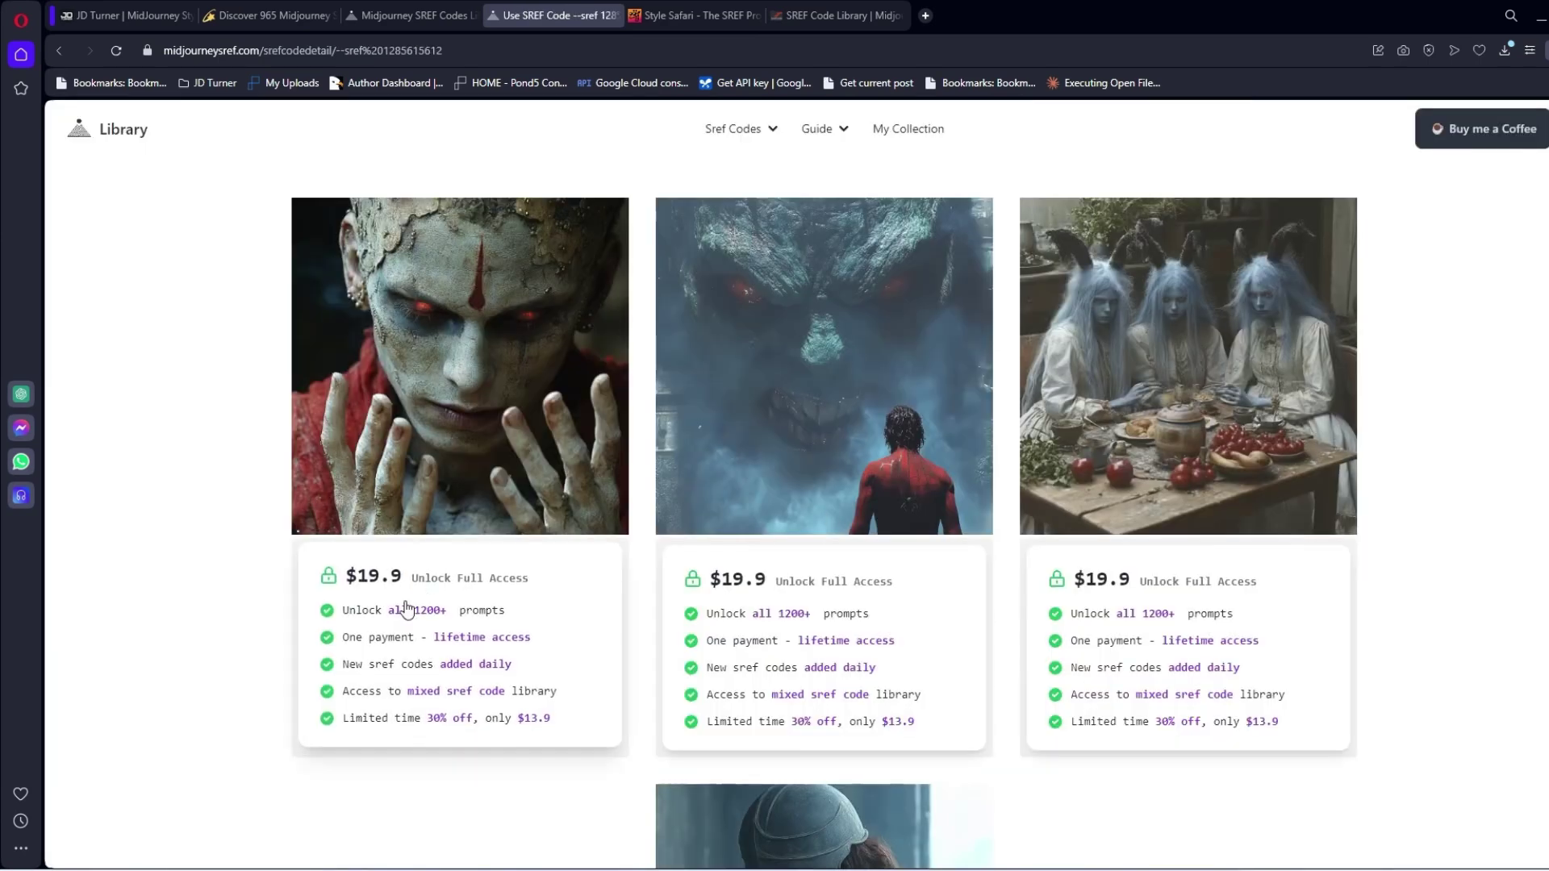
pyautogui.scroll(-3, 777, 494)
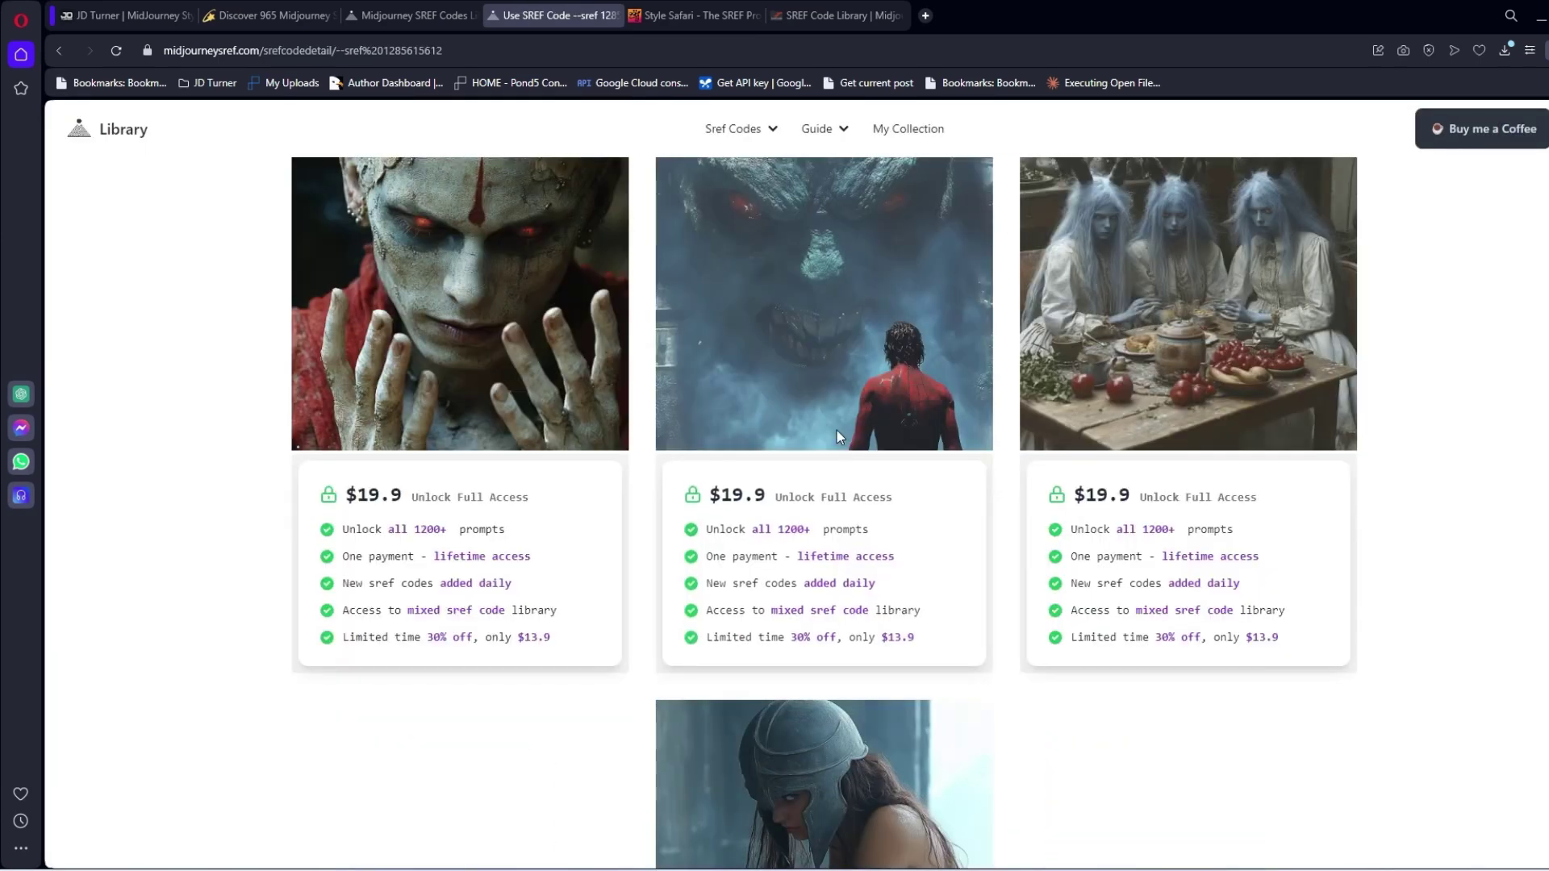
pyautogui.scroll(2, 819, 395)
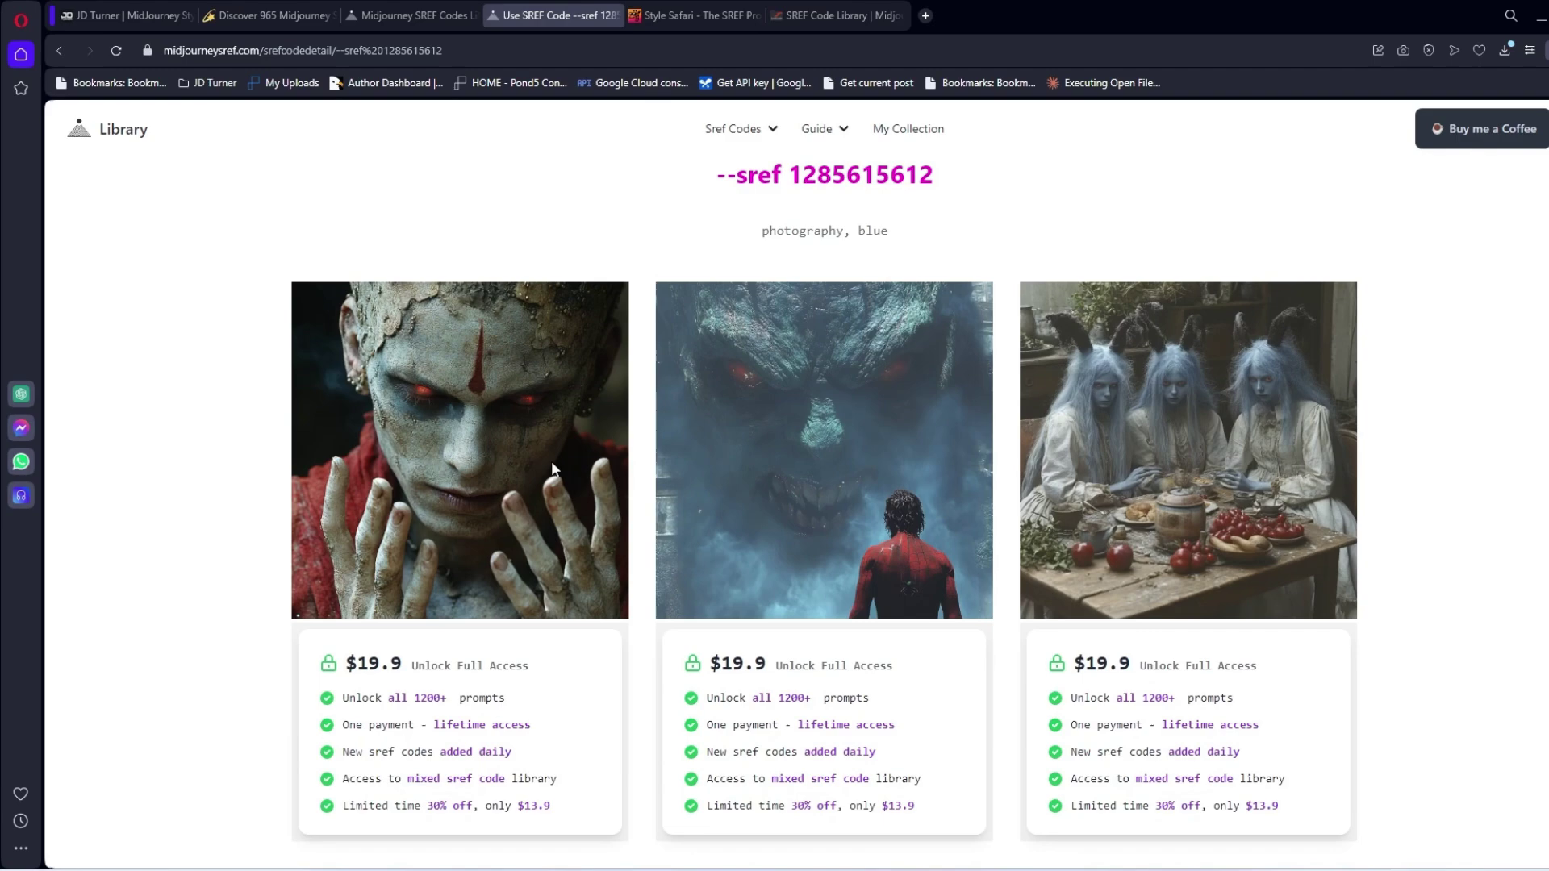
pyautogui.scroll(-10, 910, 443)
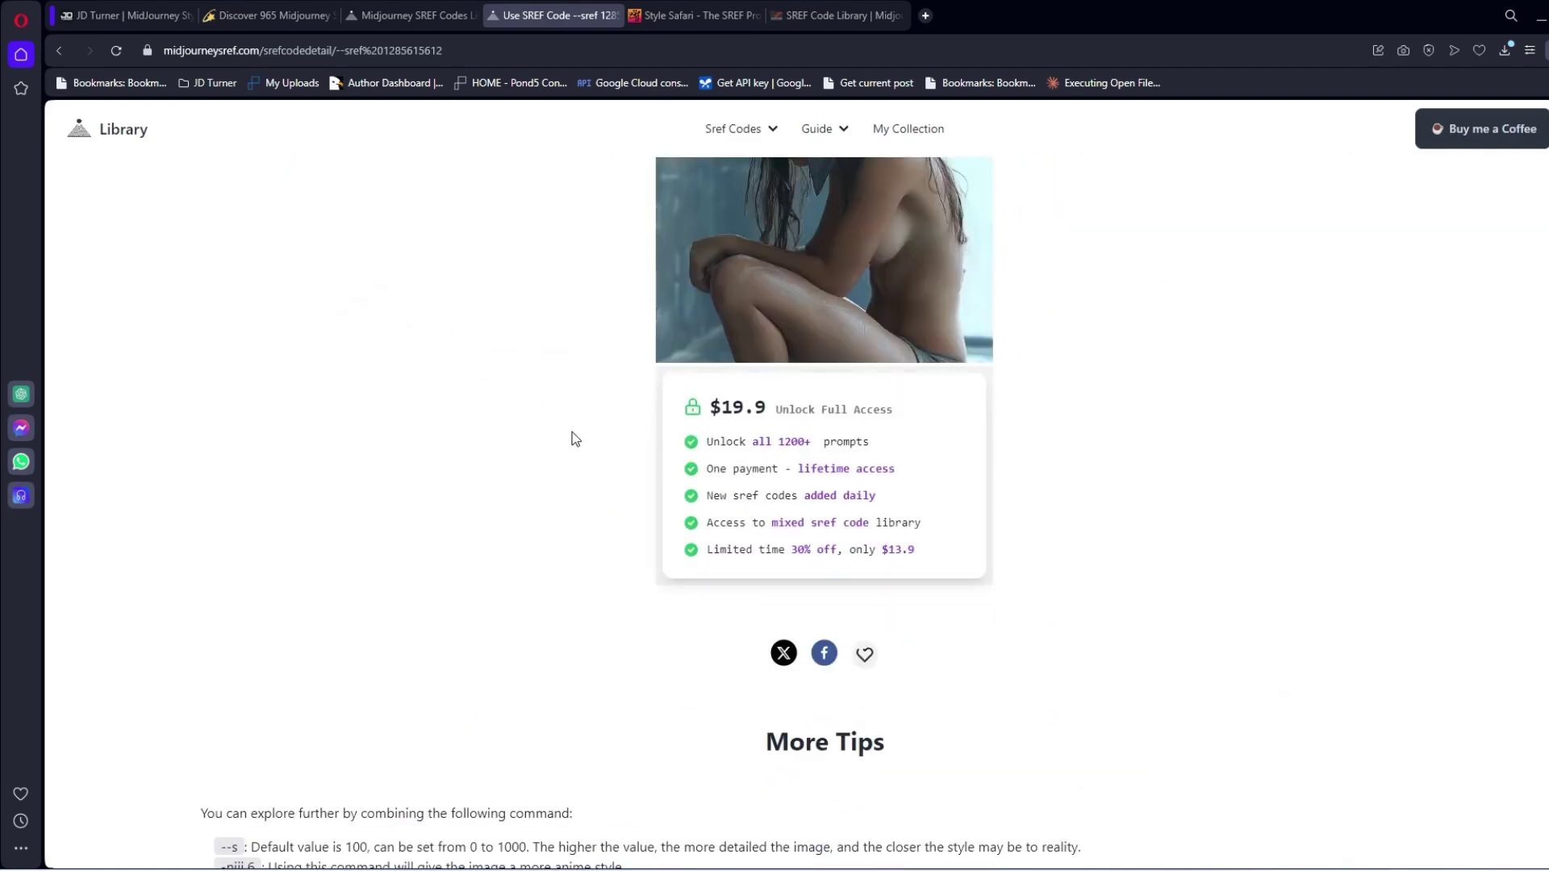
pyautogui.hotkey('alt', 'Left')
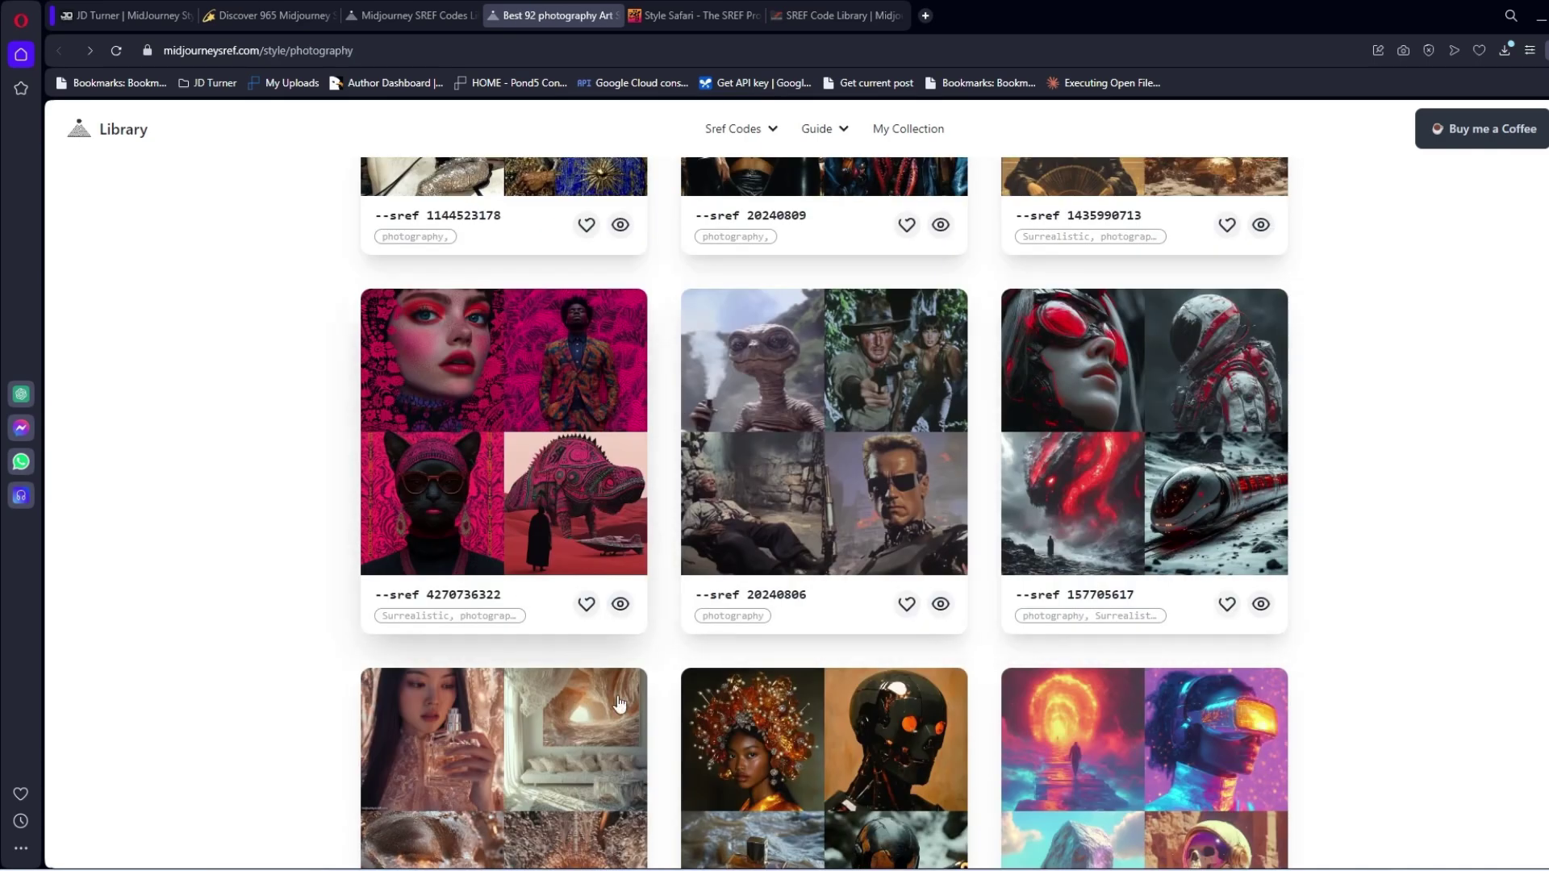
# Preview the jungle image from the 20240806 card and close it.
pyautogui.click(906, 355)
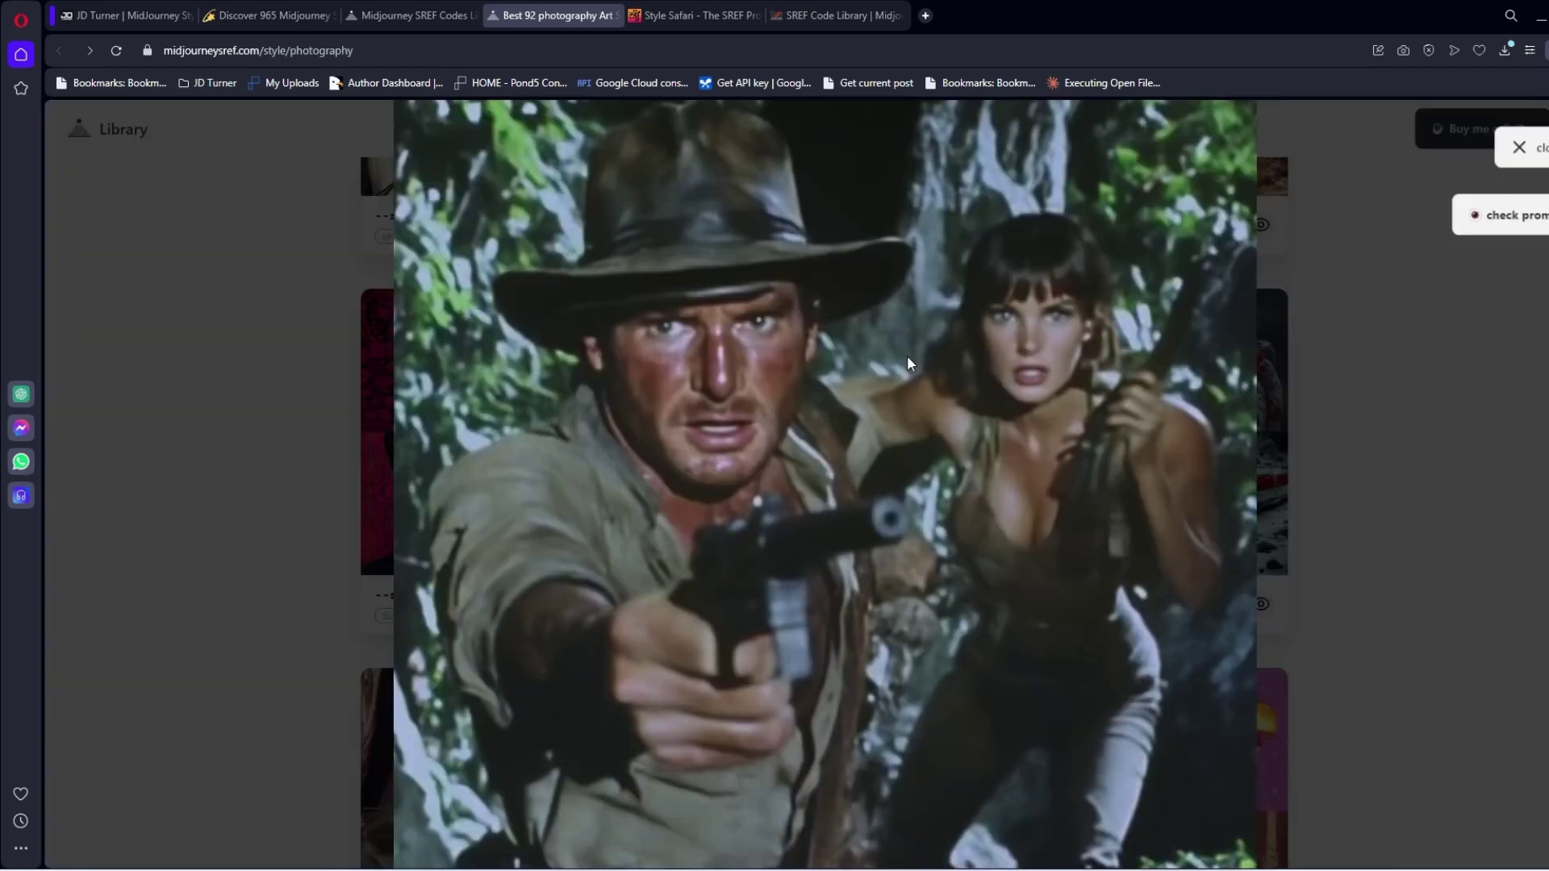
pyautogui.click(1113, 418)
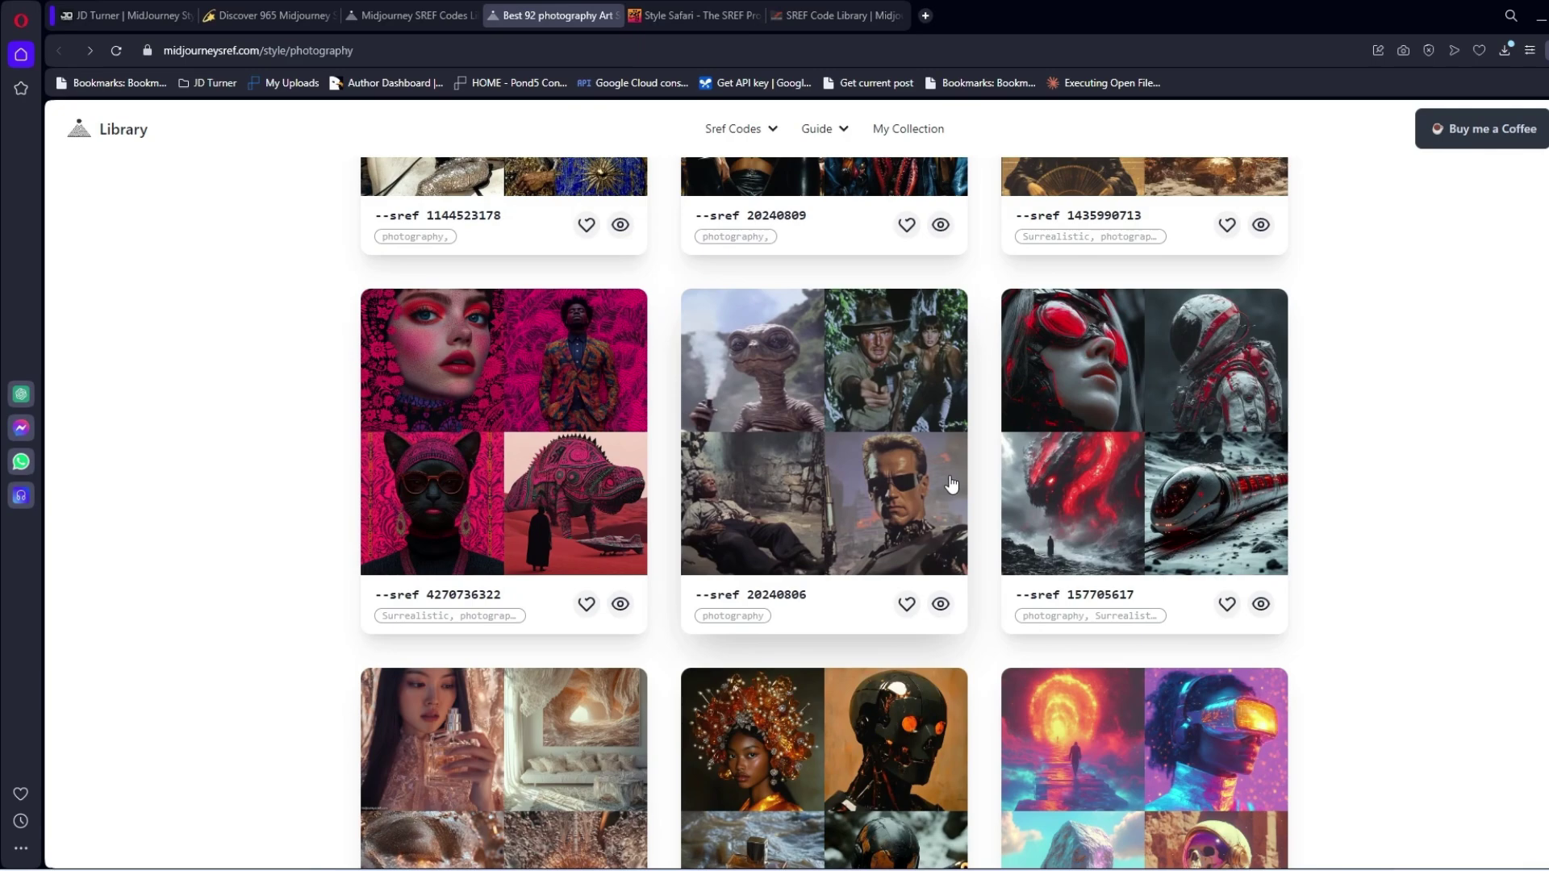
pyautogui.scroll(-8, 952, 484)
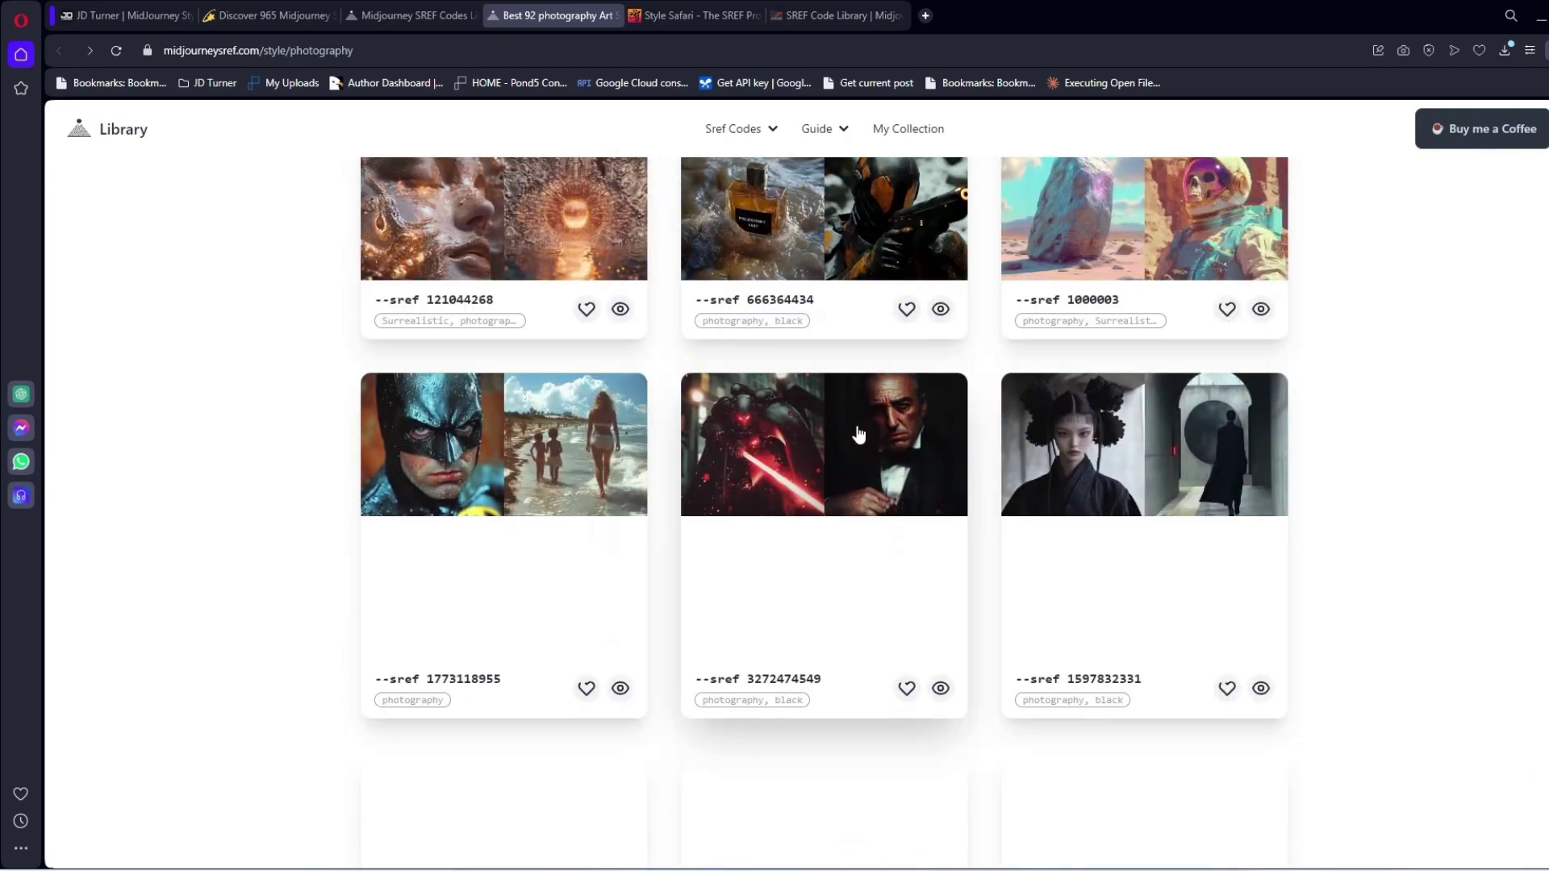
pyautogui.scroll(9, 858, 436)
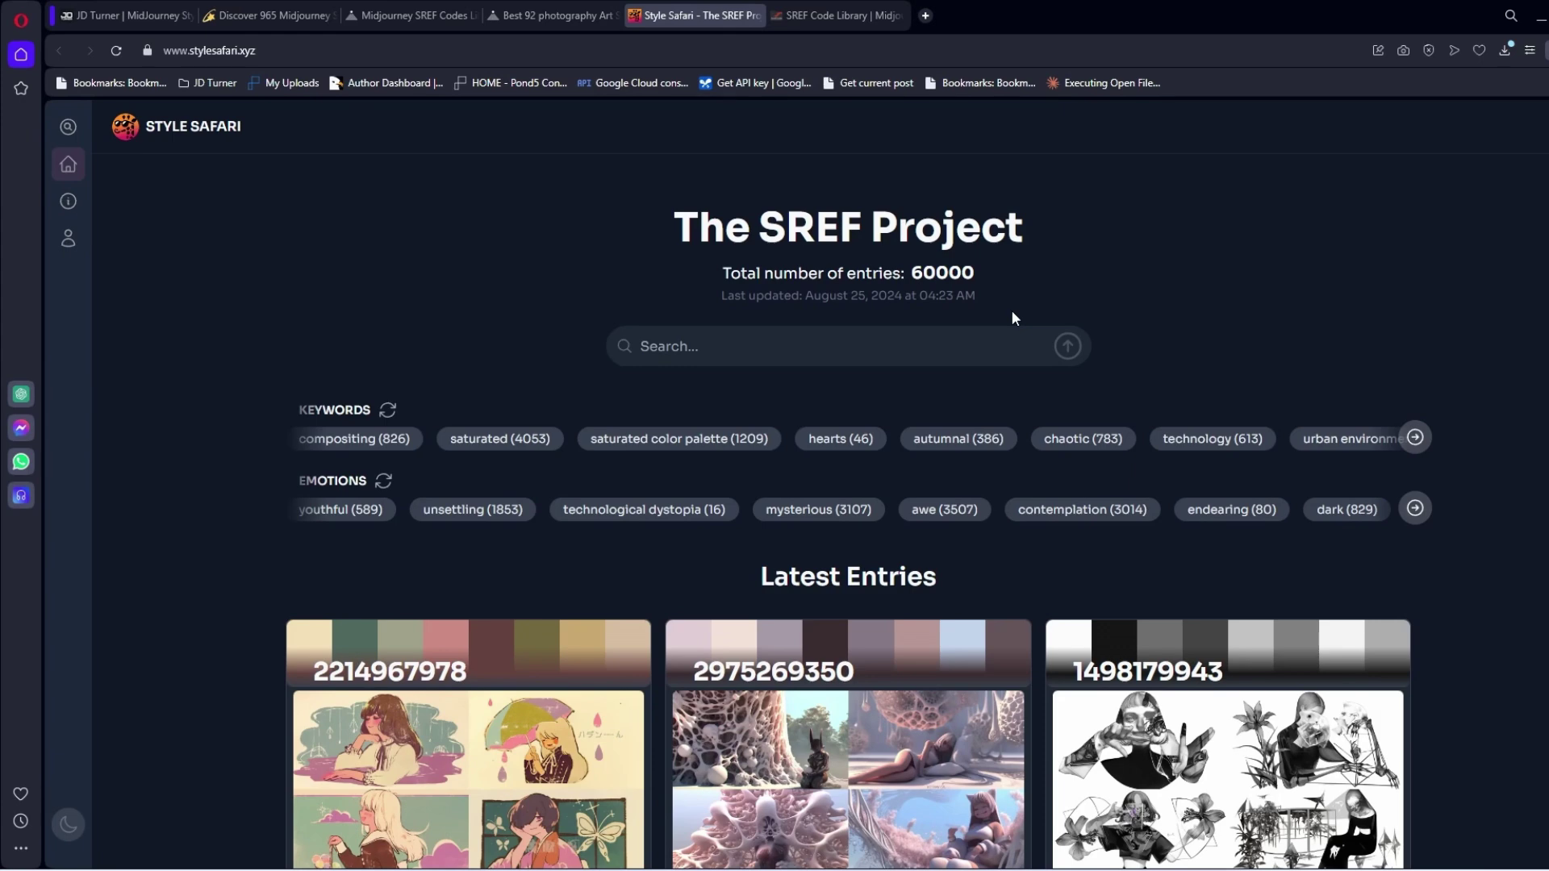
pyautogui.scroll(-3, 763, 531)
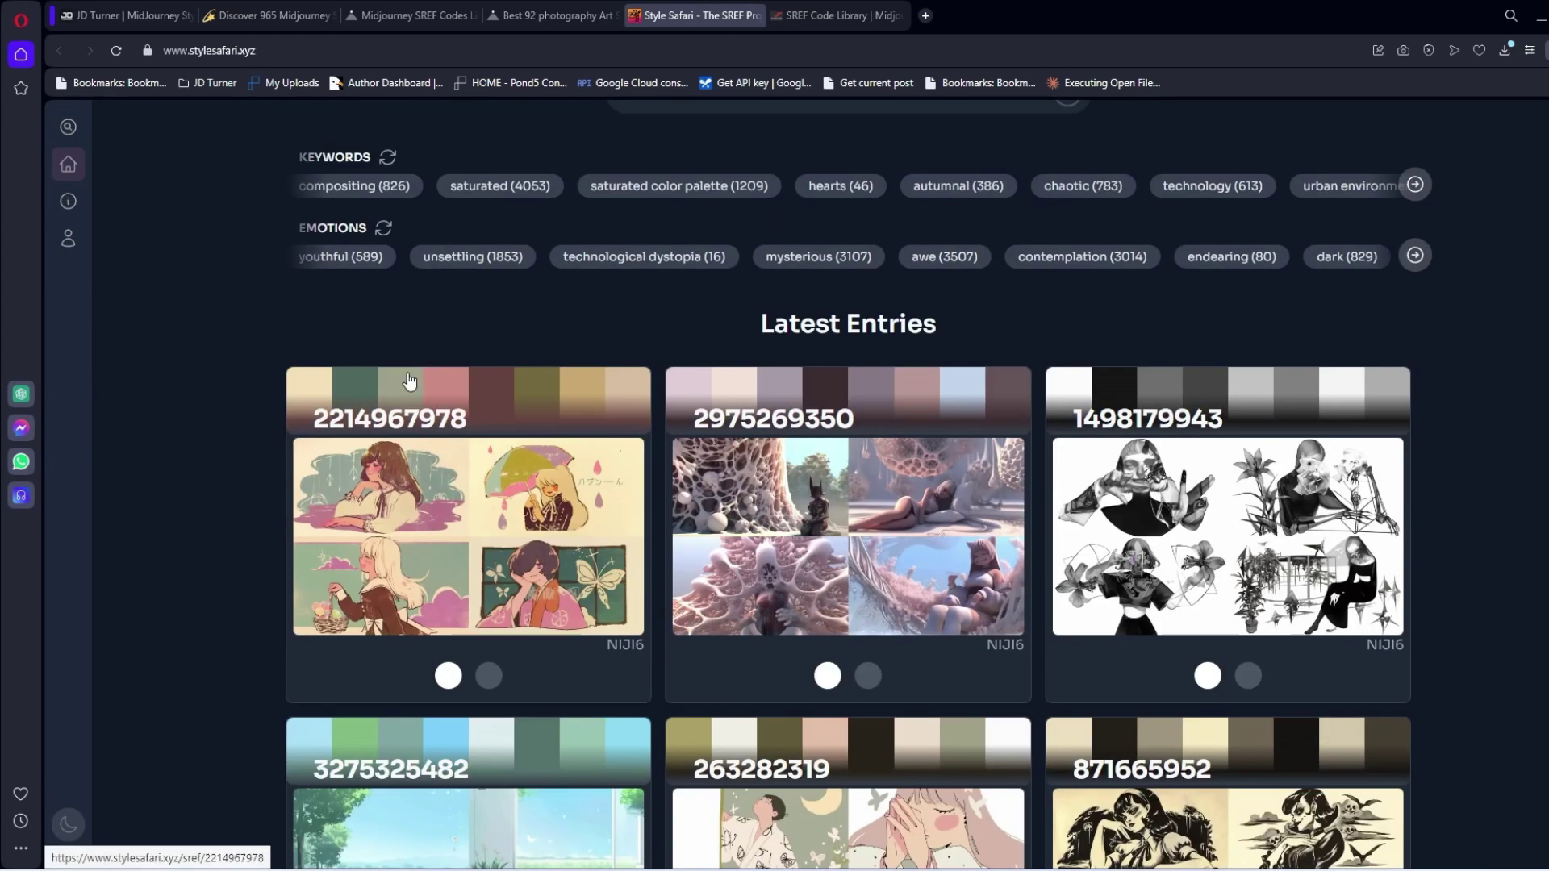
pyautogui.scroll(2, 409, 381)
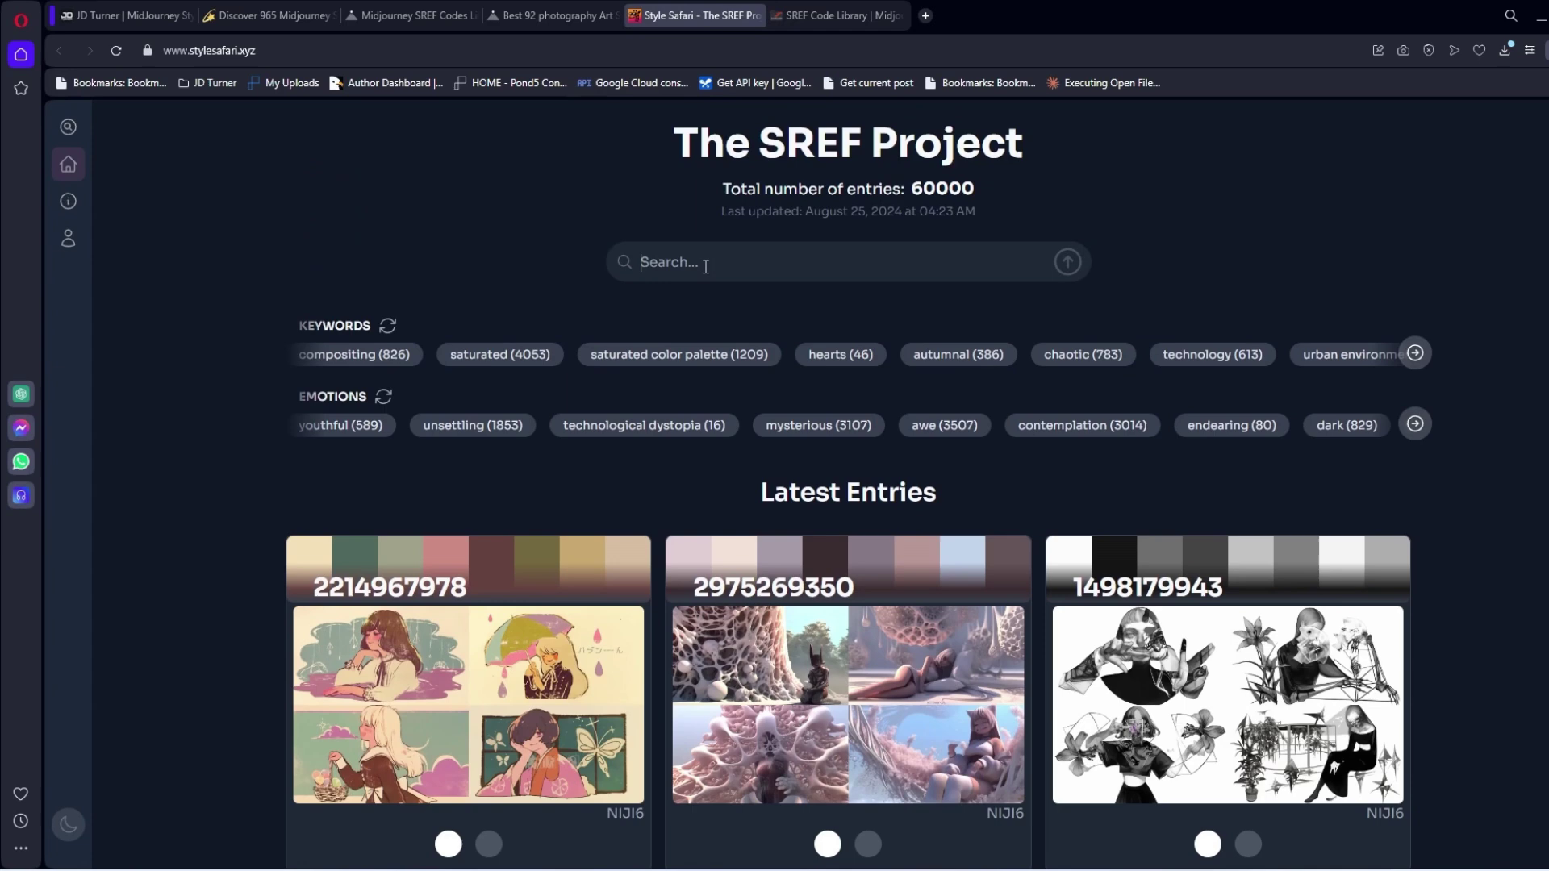
pyautogui.write('modern')
pyautogui.press('Return')
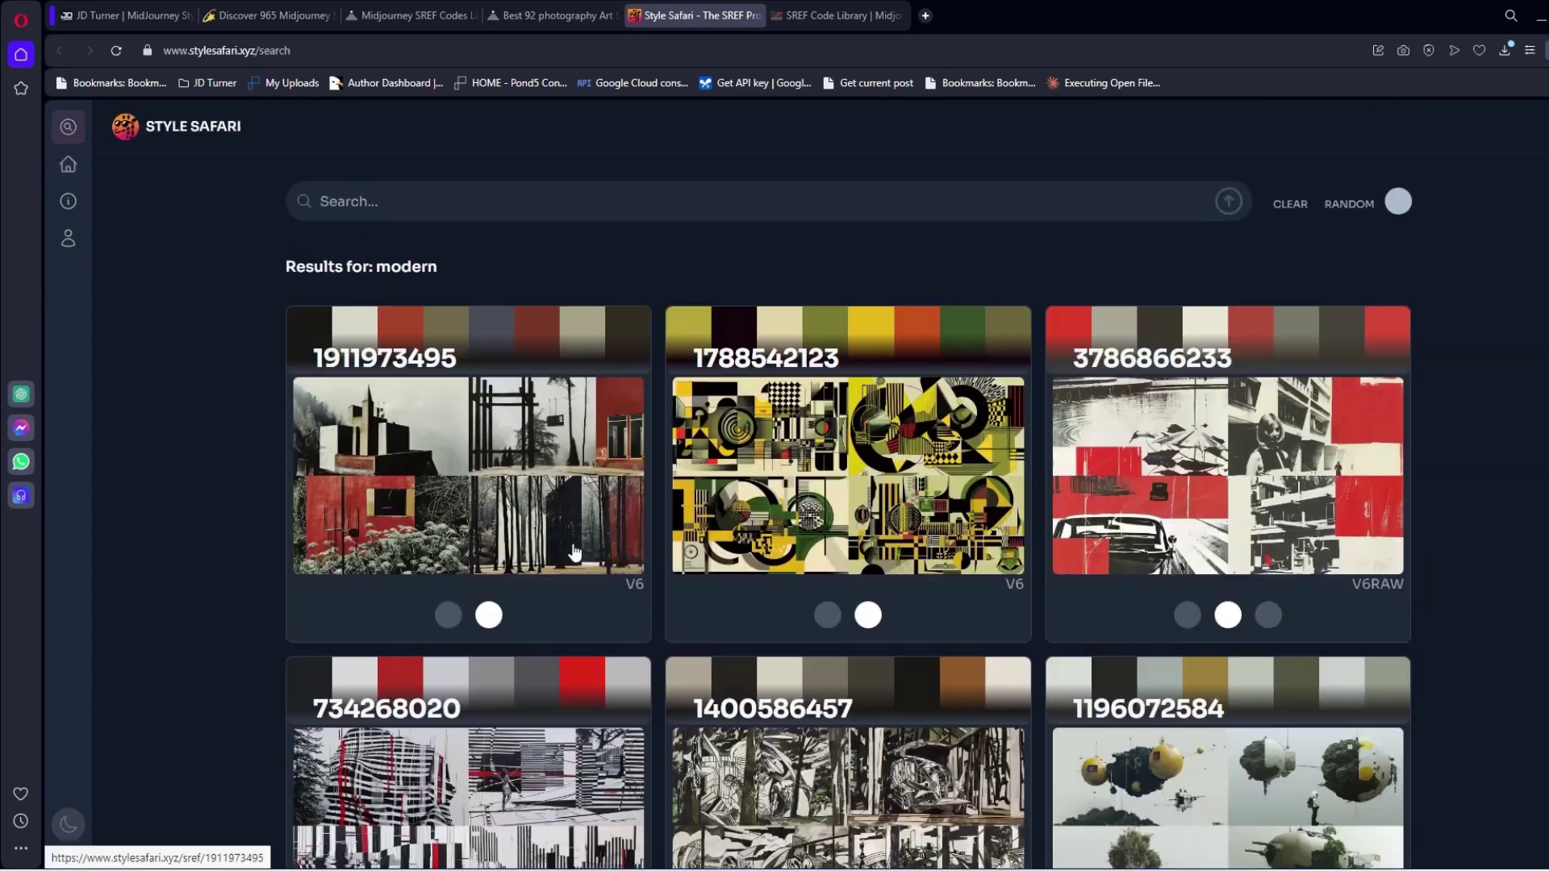
pyautogui.click(453, 538)
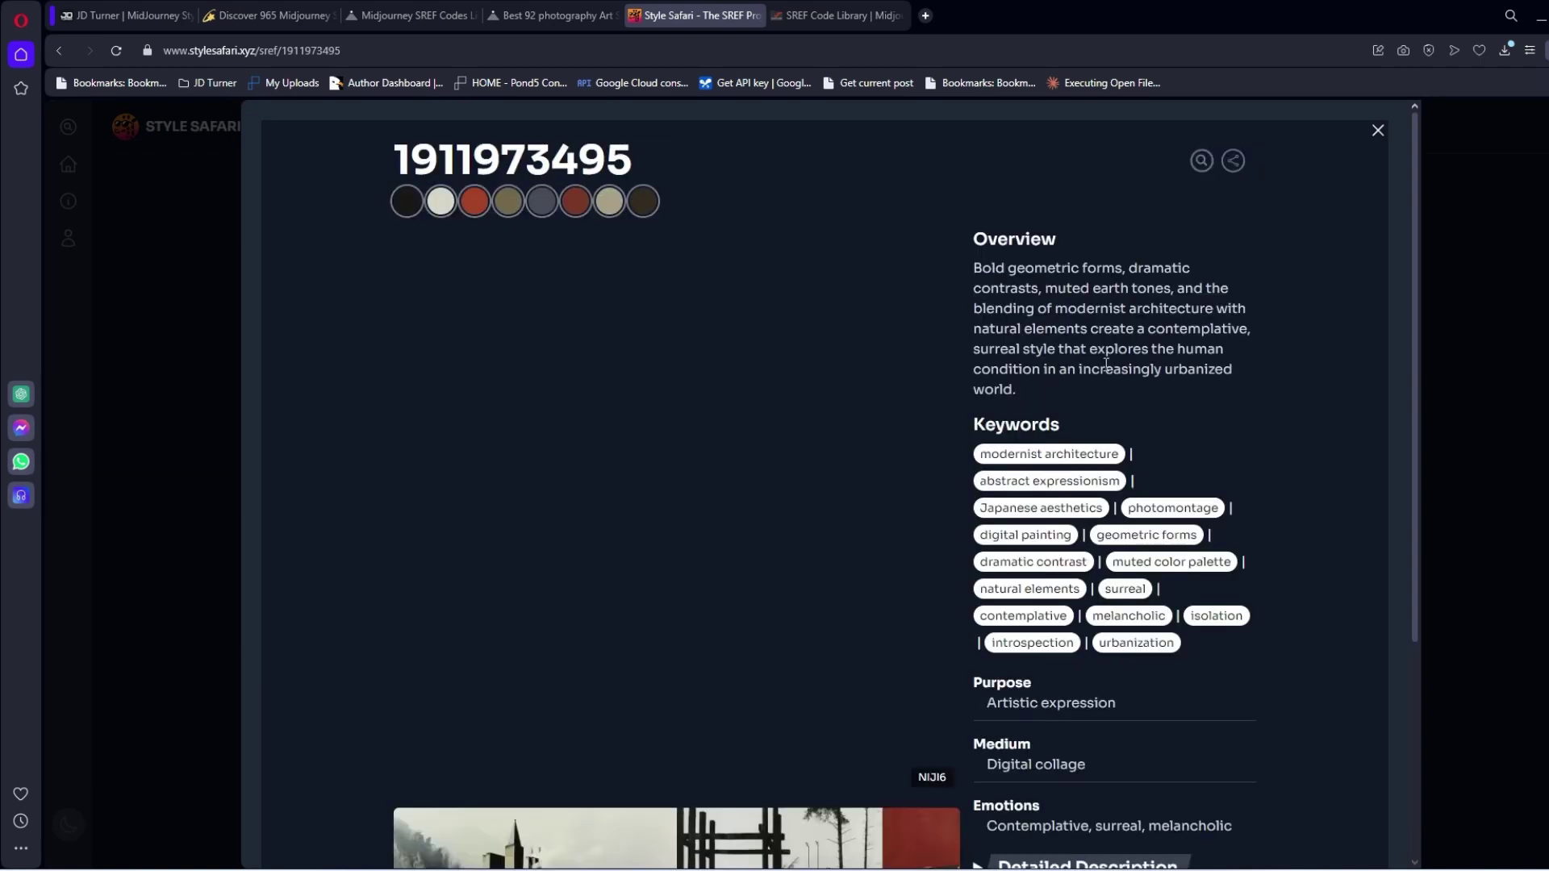
pyautogui.moveTo(1054, 309); pyautogui.dragTo(1225, 308)
pyautogui.click(1202, 160)
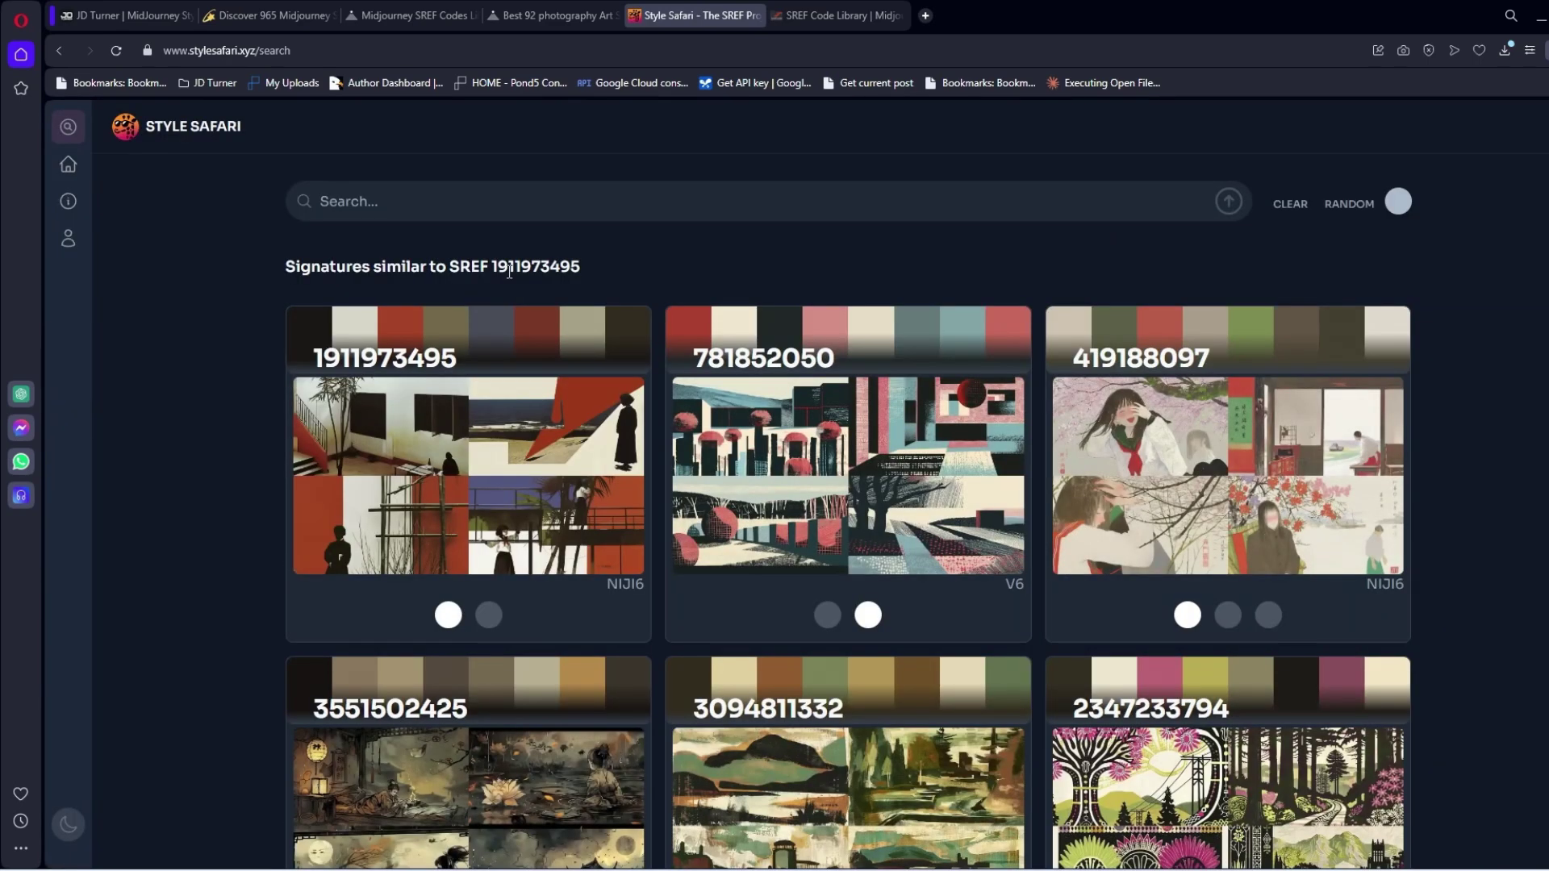
# Open the details of style 781852050 and expand its Detailed Description.
pyautogui.scroll(-8, 509, 271)
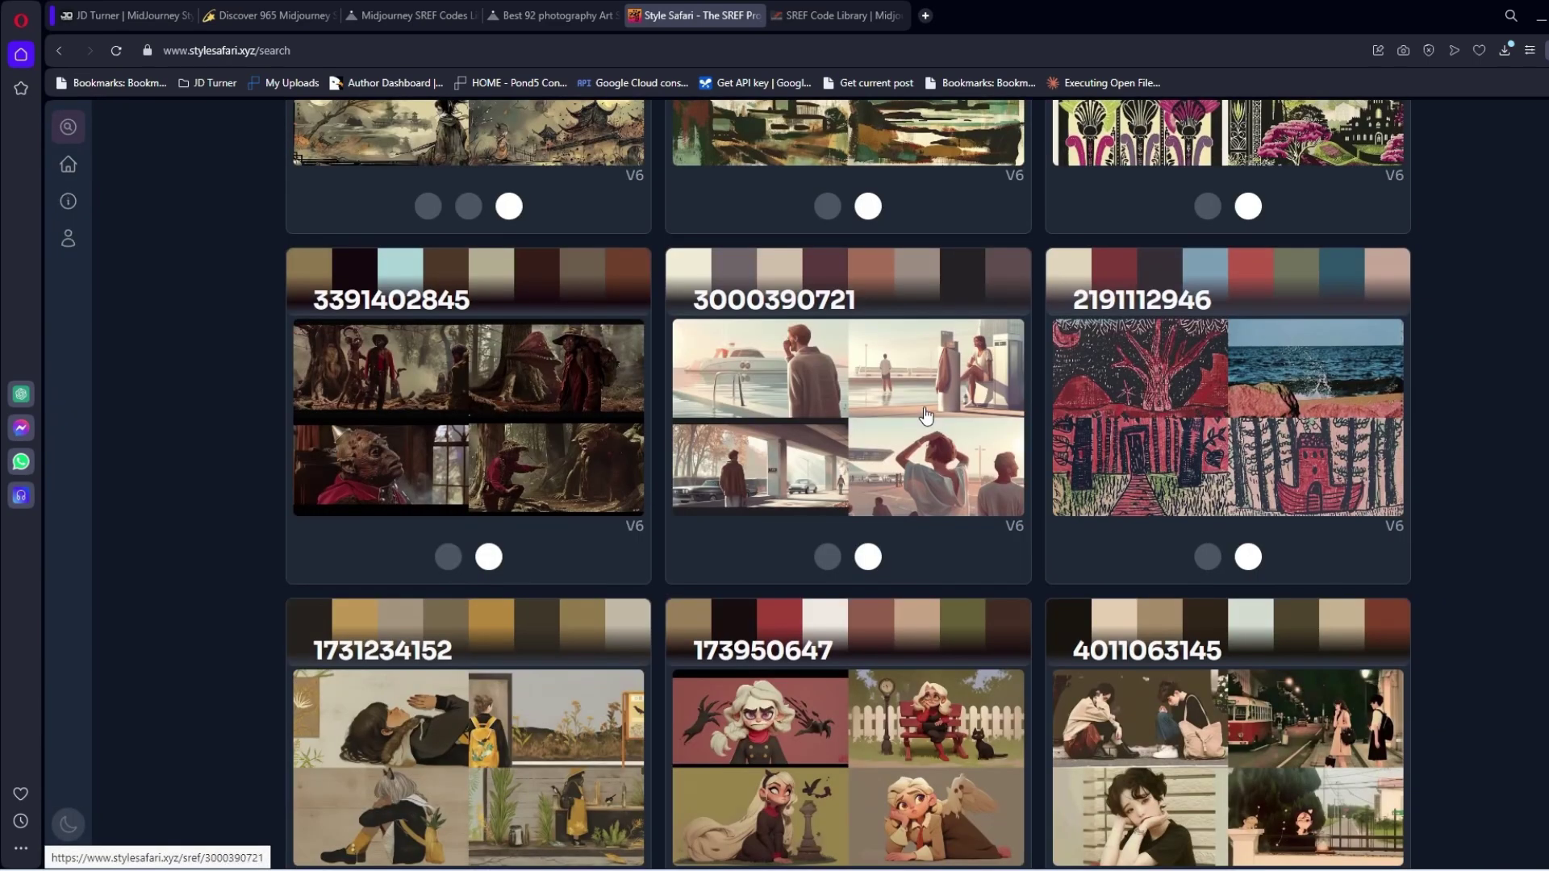
pyautogui.scroll(-3, 925, 415)
pyautogui.scroll(11, 714, 347)
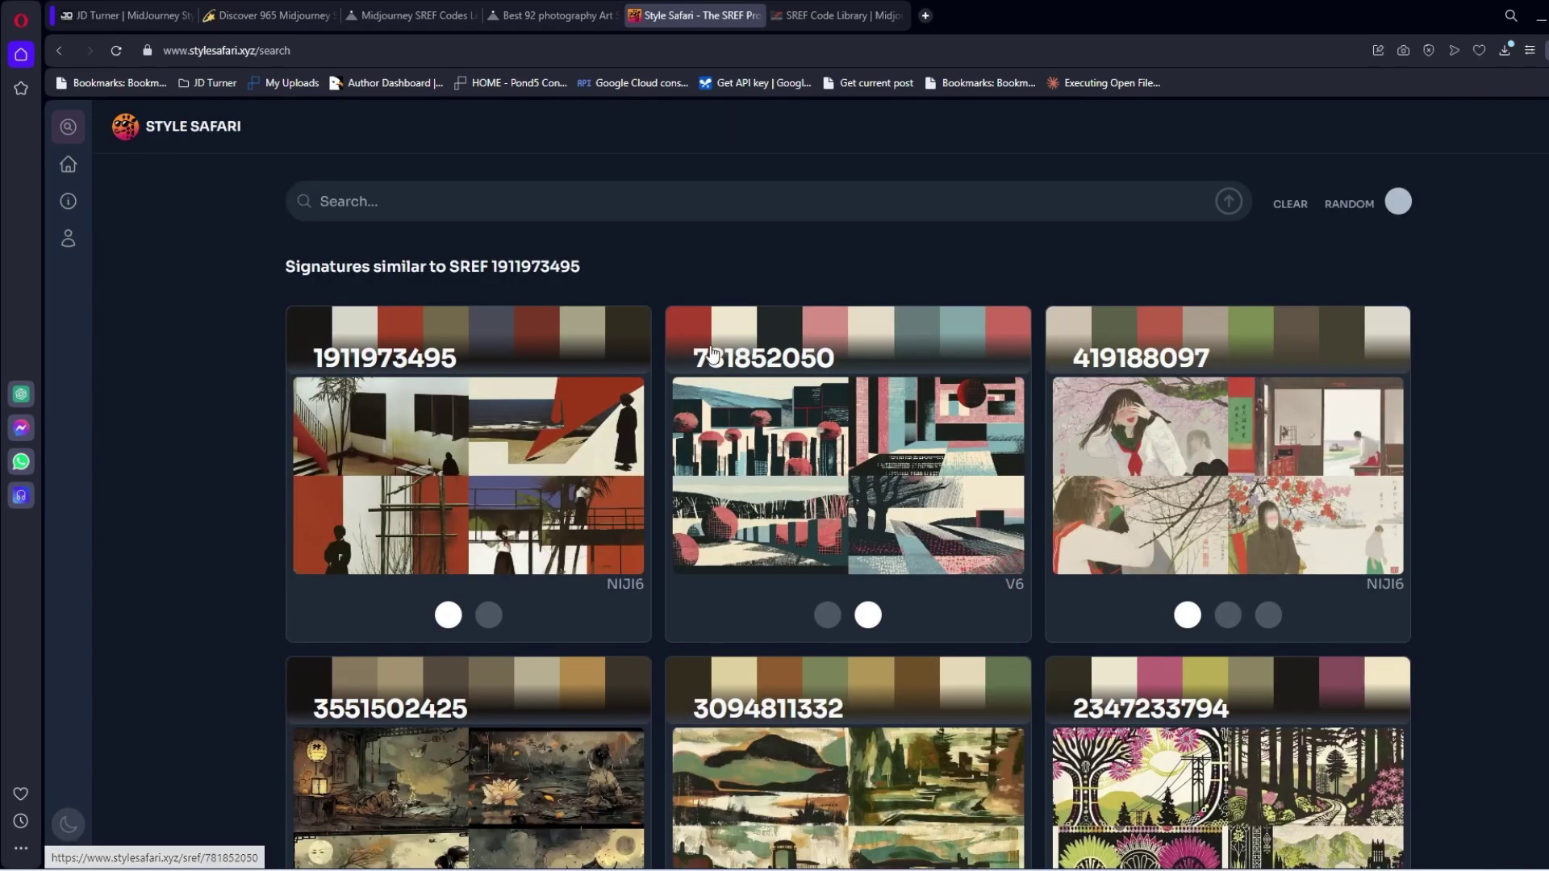
pyautogui.click(763, 439)
pyautogui.scroll(-1, 1068, 471)
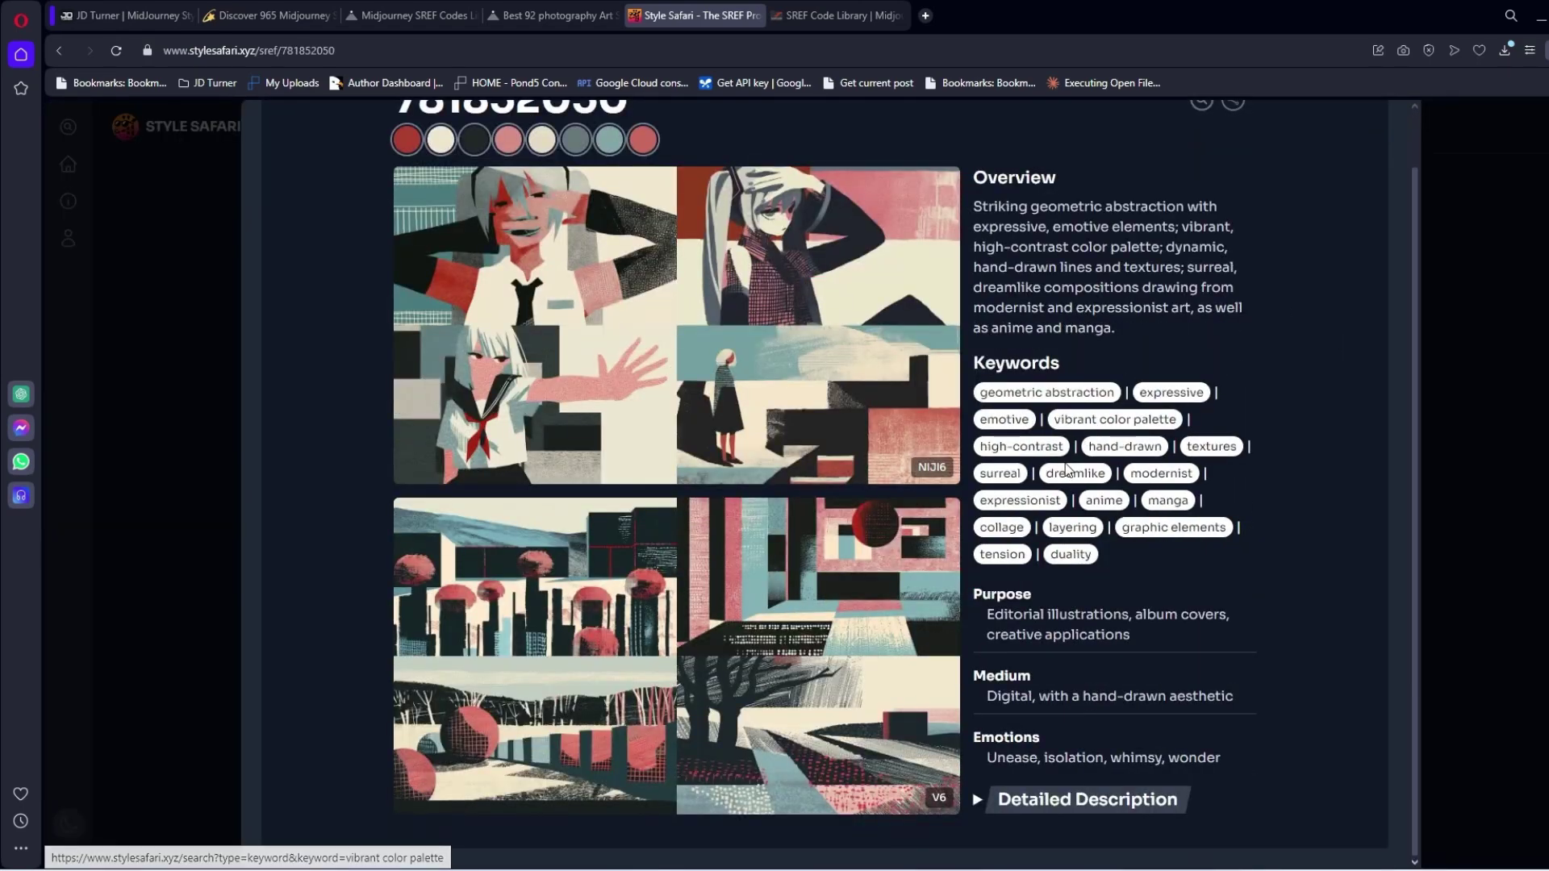
pyautogui.click(980, 801)
# Close the style details and return to The SREF Project home page.
pyautogui.scroll(-6, 980, 801)
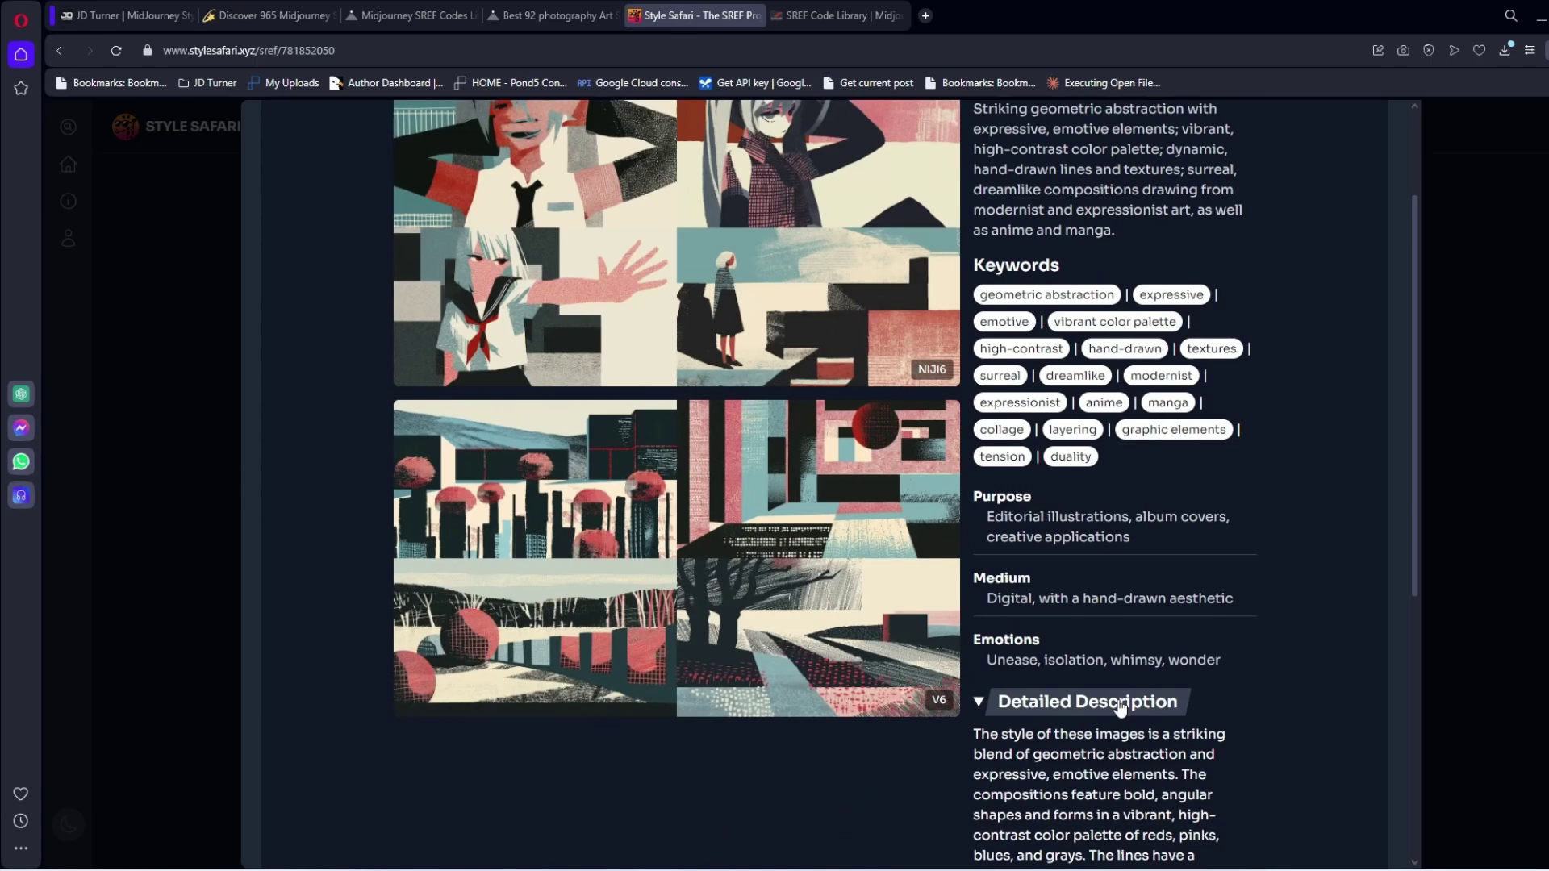
pyautogui.click(167, 131)
pyautogui.click(167, 131)
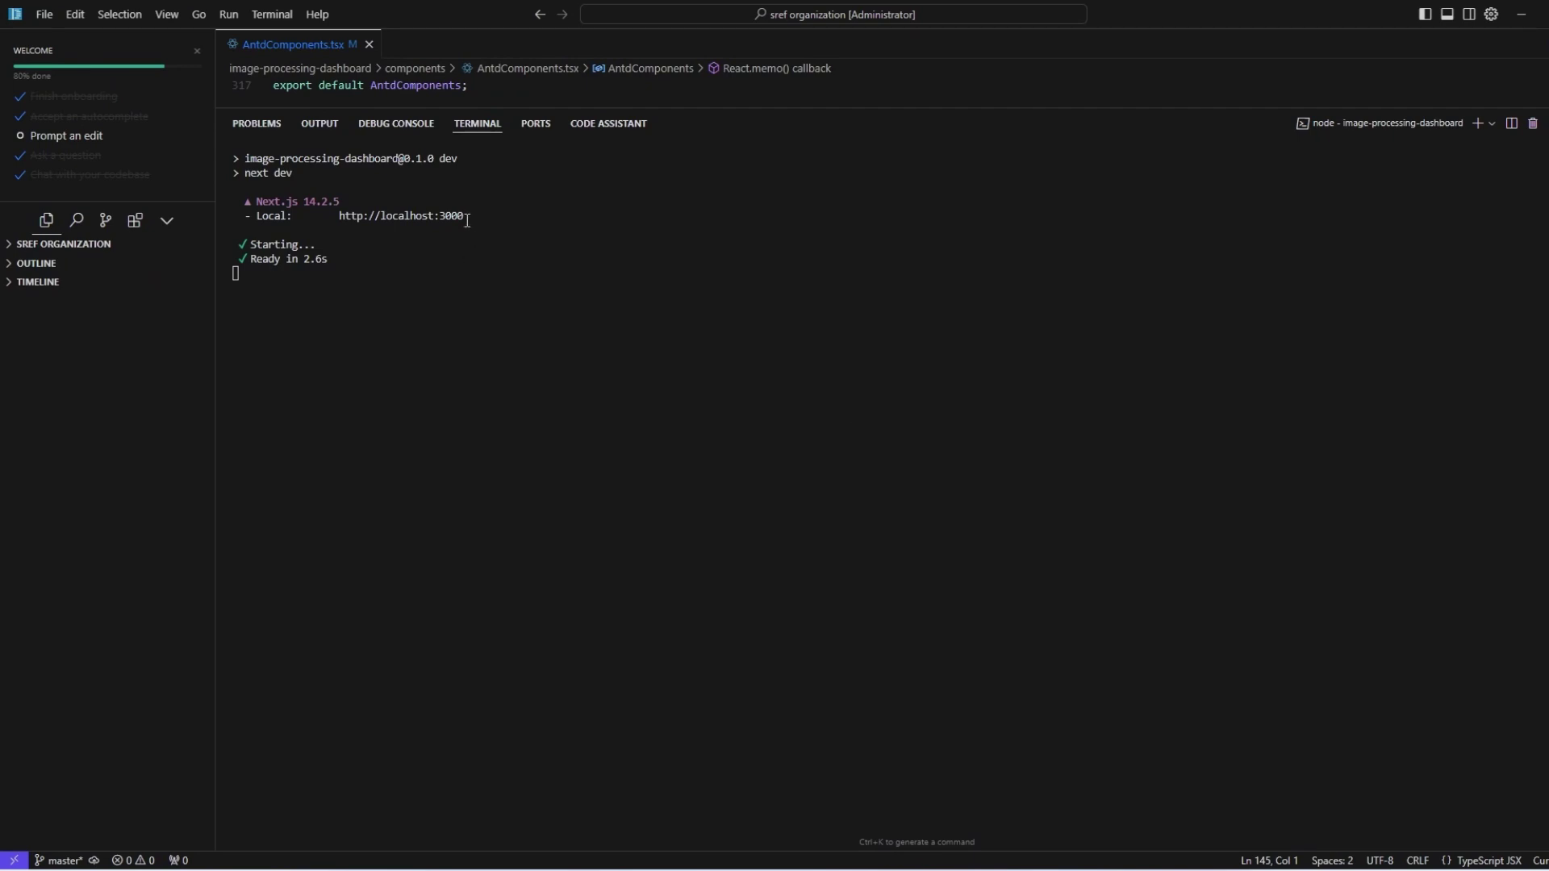
pyautogui.moveTo(466, 217); pyautogui.dragTo(338, 217)
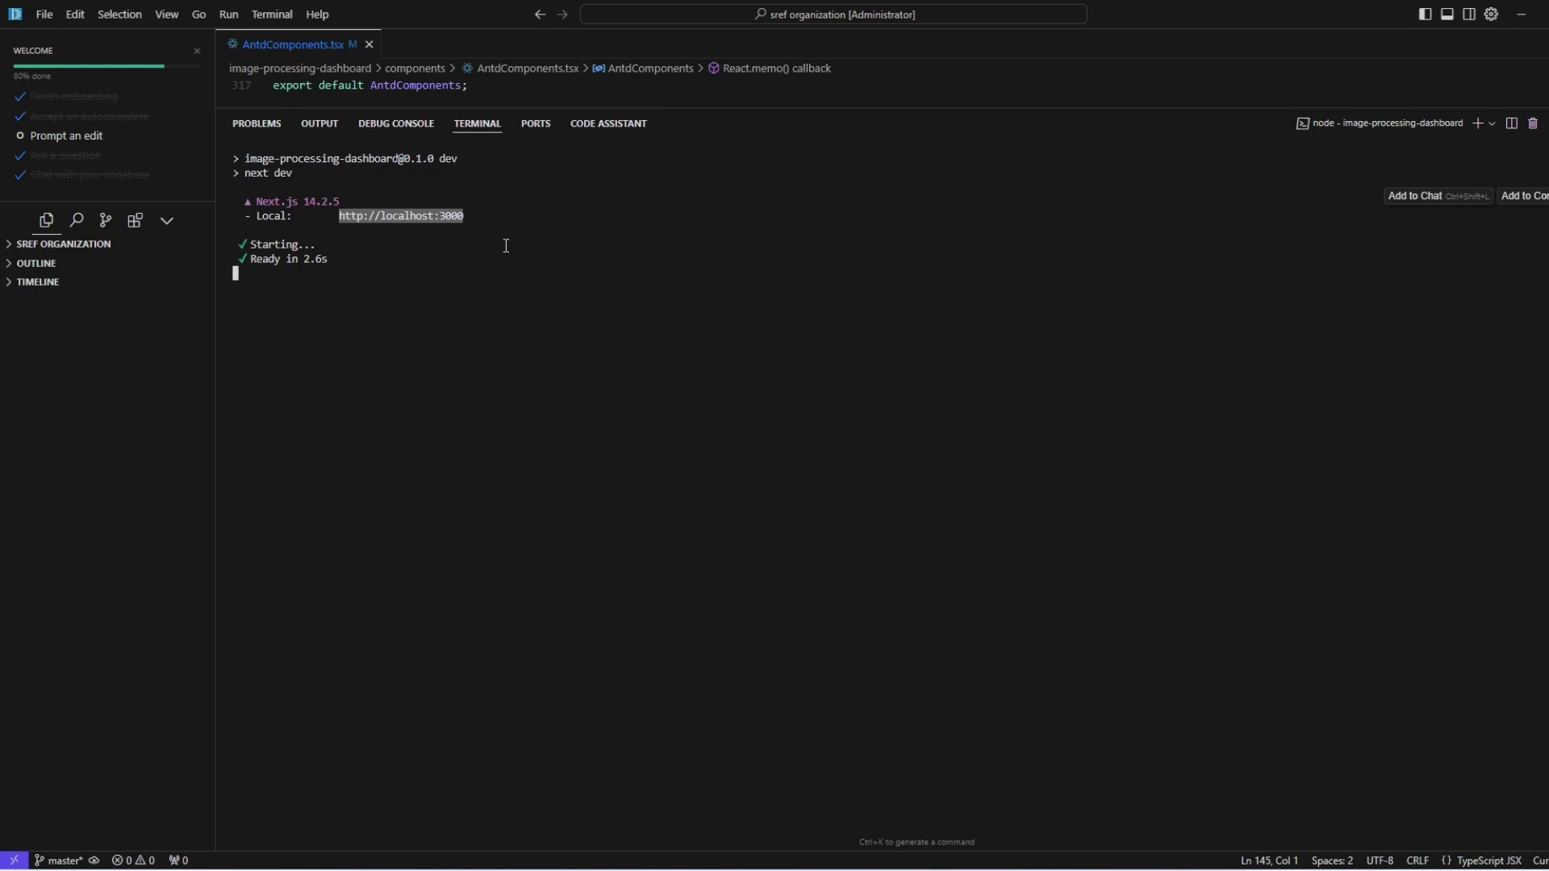
pyautogui.click(857, 416)
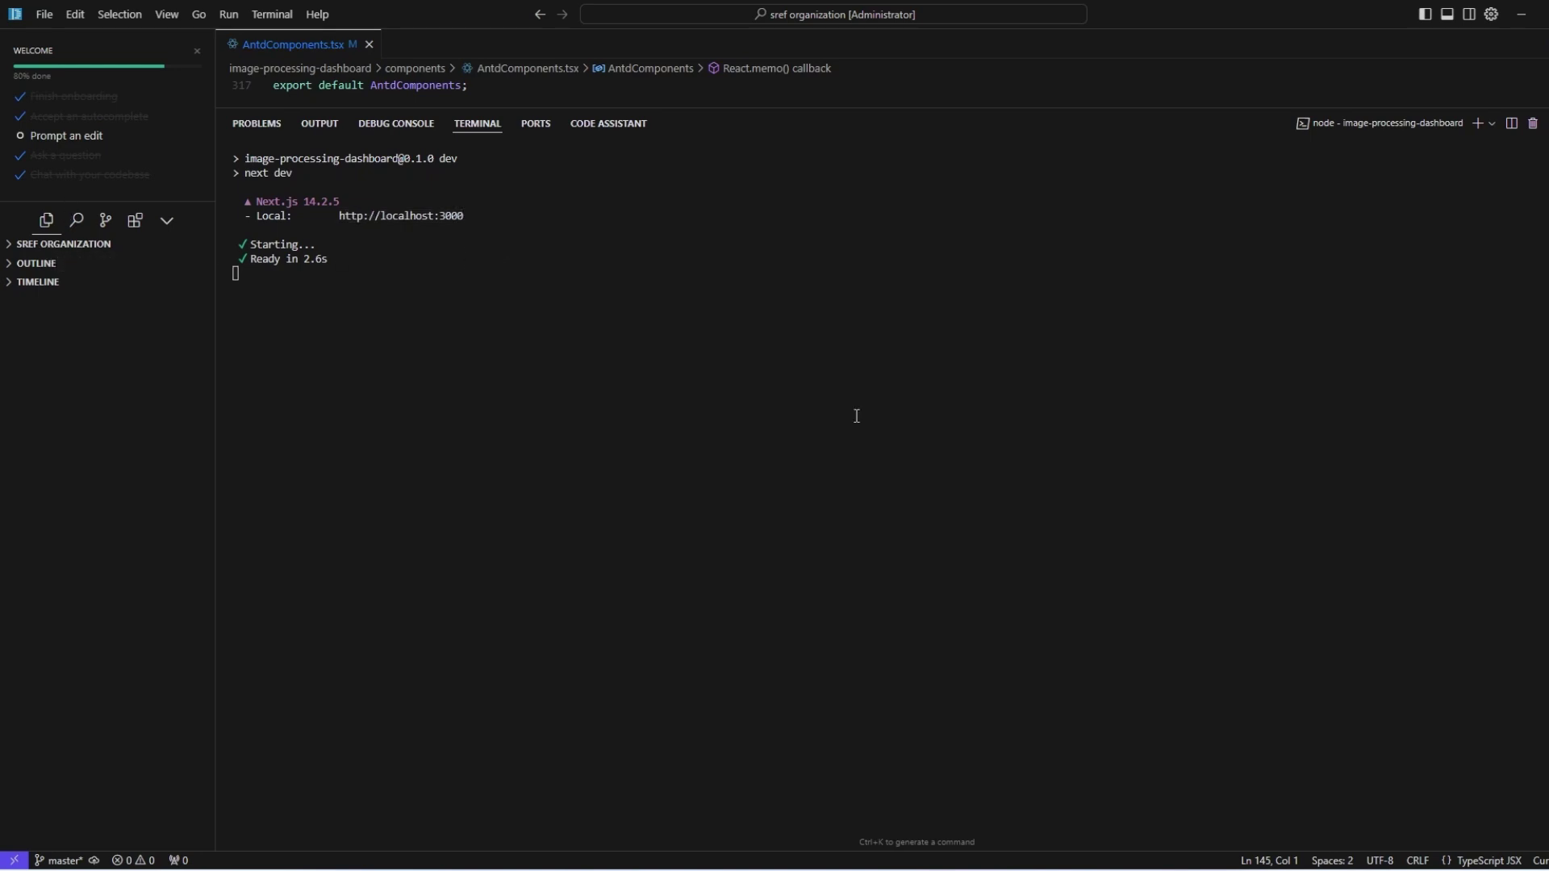
pyautogui.moveTo(466, 216); pyautogui.dragTo(339, 232)
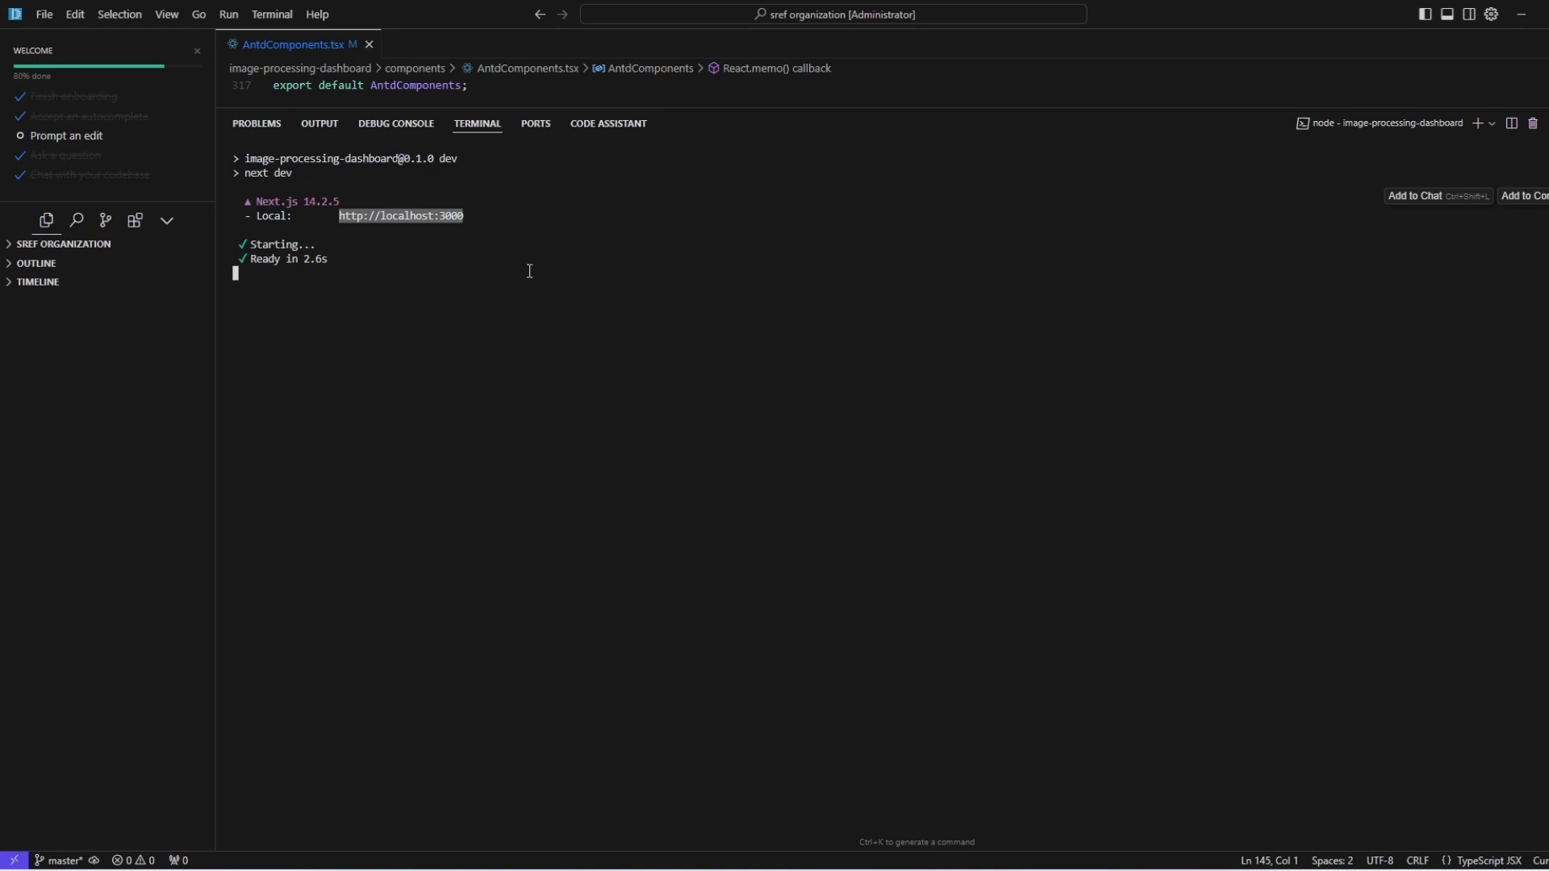
pyautogui.click(1521, 14)
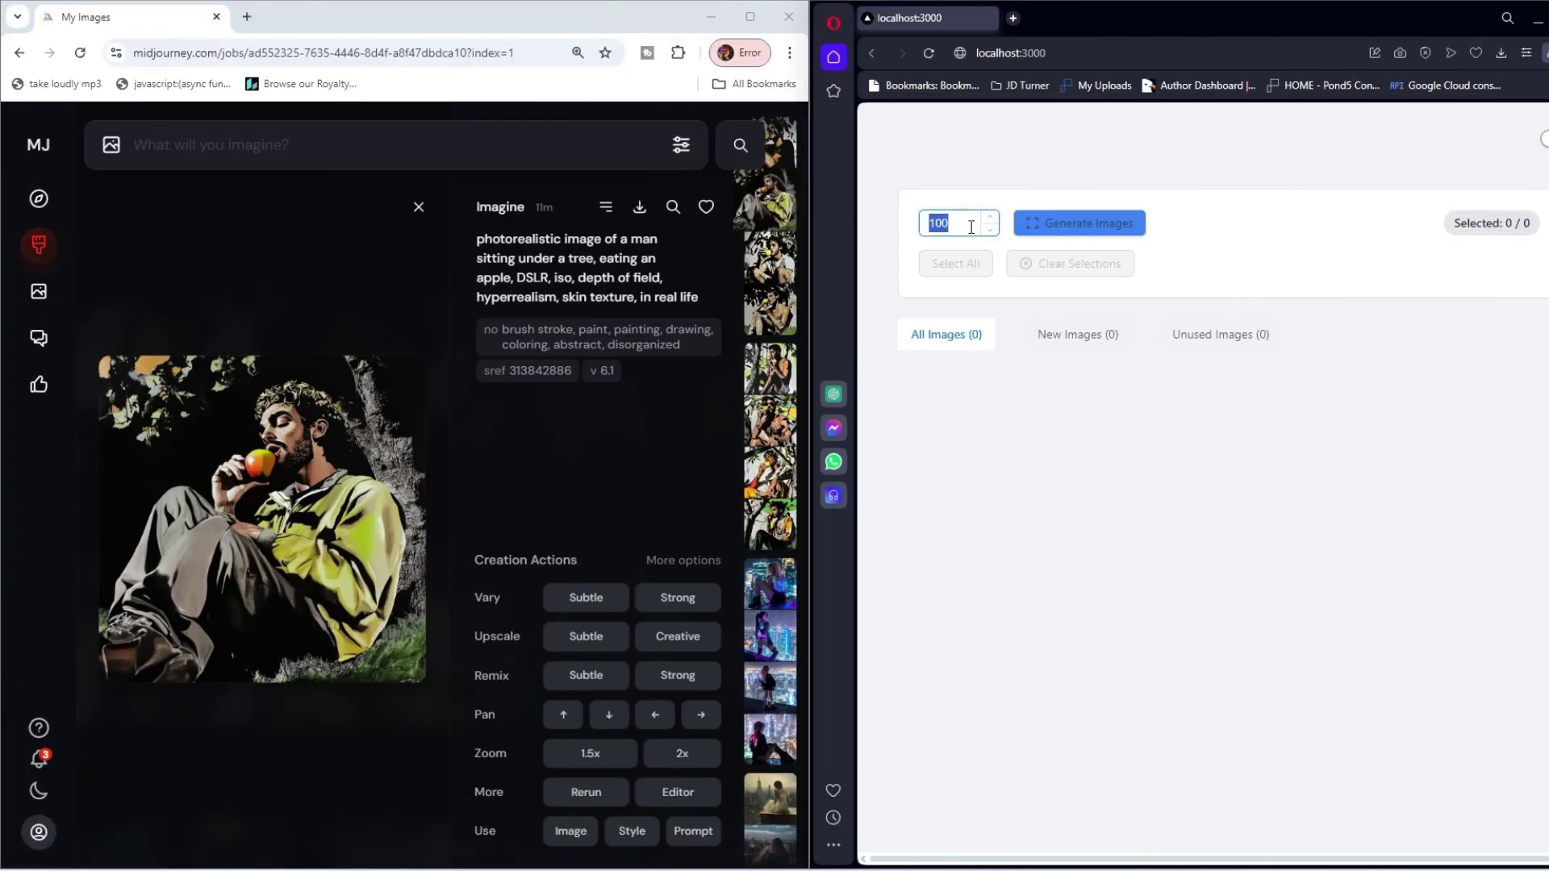
# Change the image count from 100 to 50 and start generating images.
pyautogui.write('50')
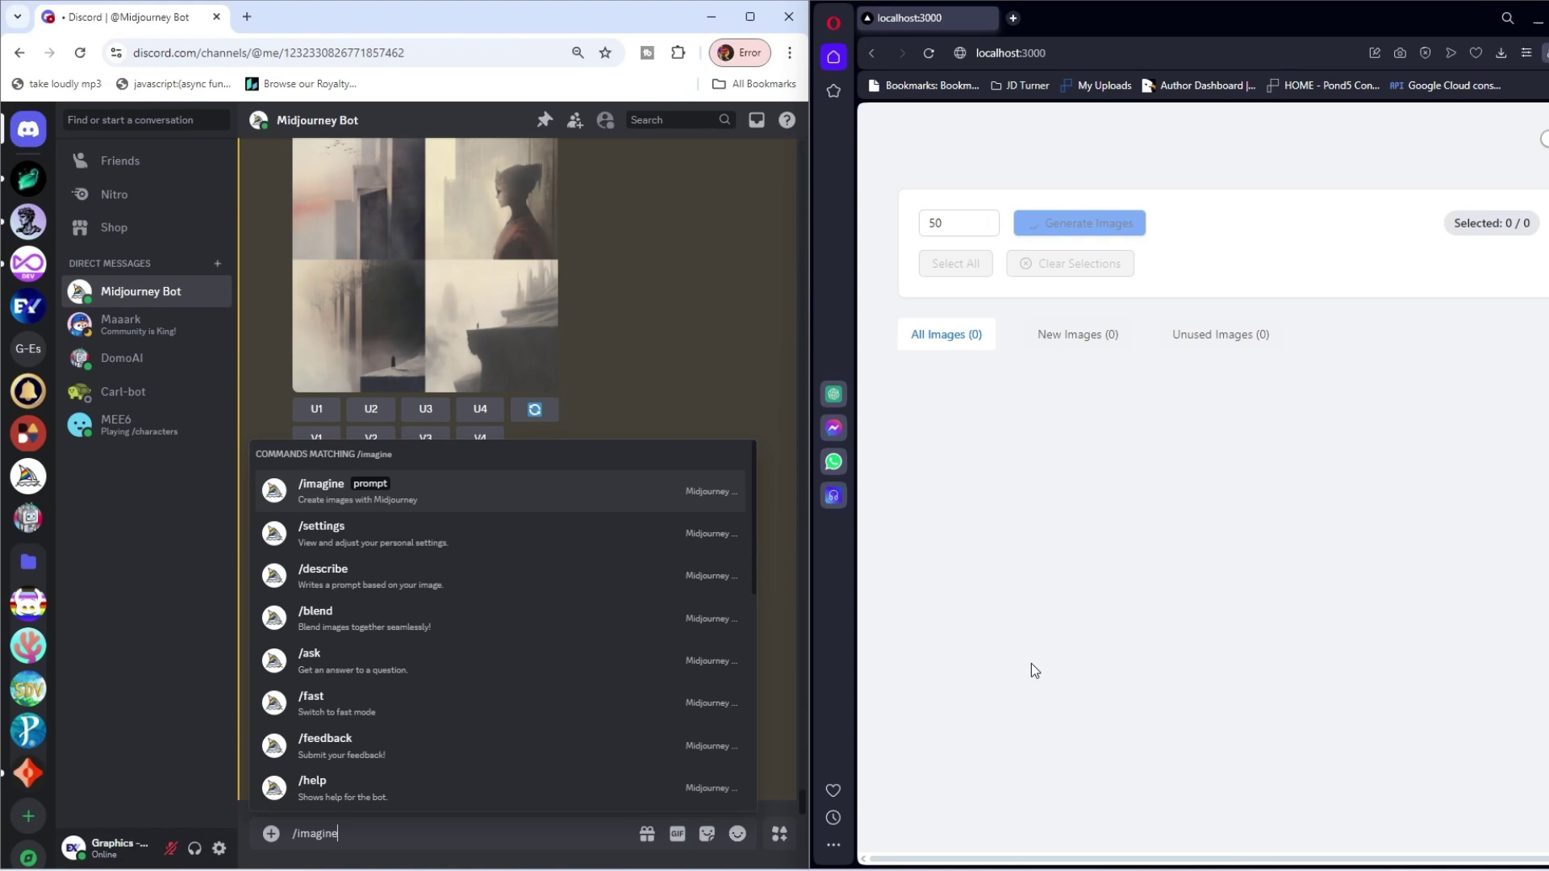
pyautogui.click(1095, 226)
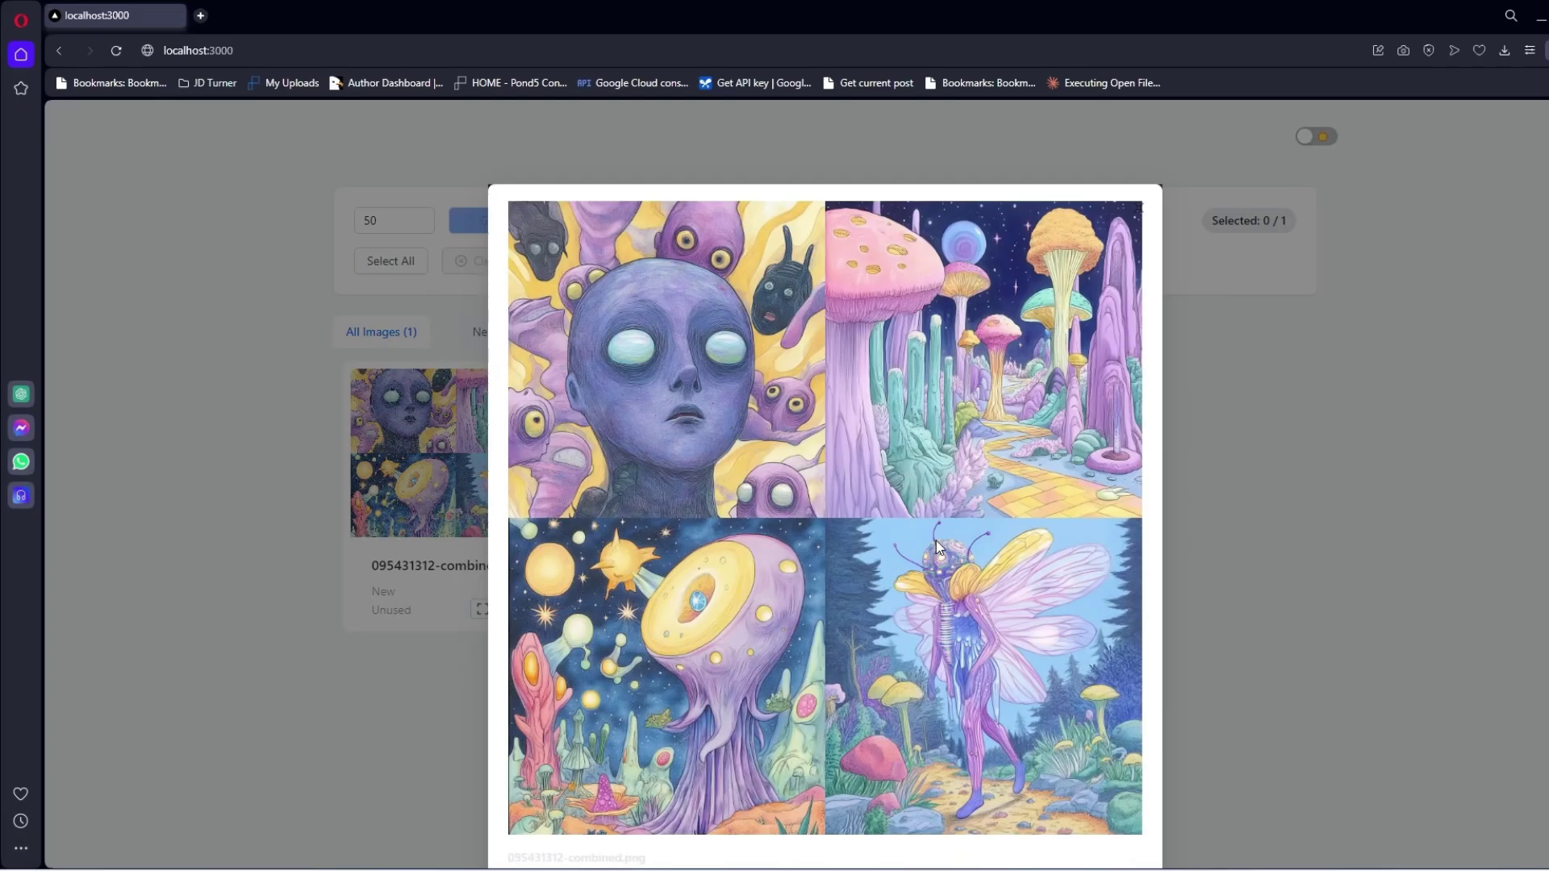
# Select combined images 035248072 and 095431312 at 90% zoom and process them to PDF + Web.
pyautogui.scroll(-1, 934, 541)
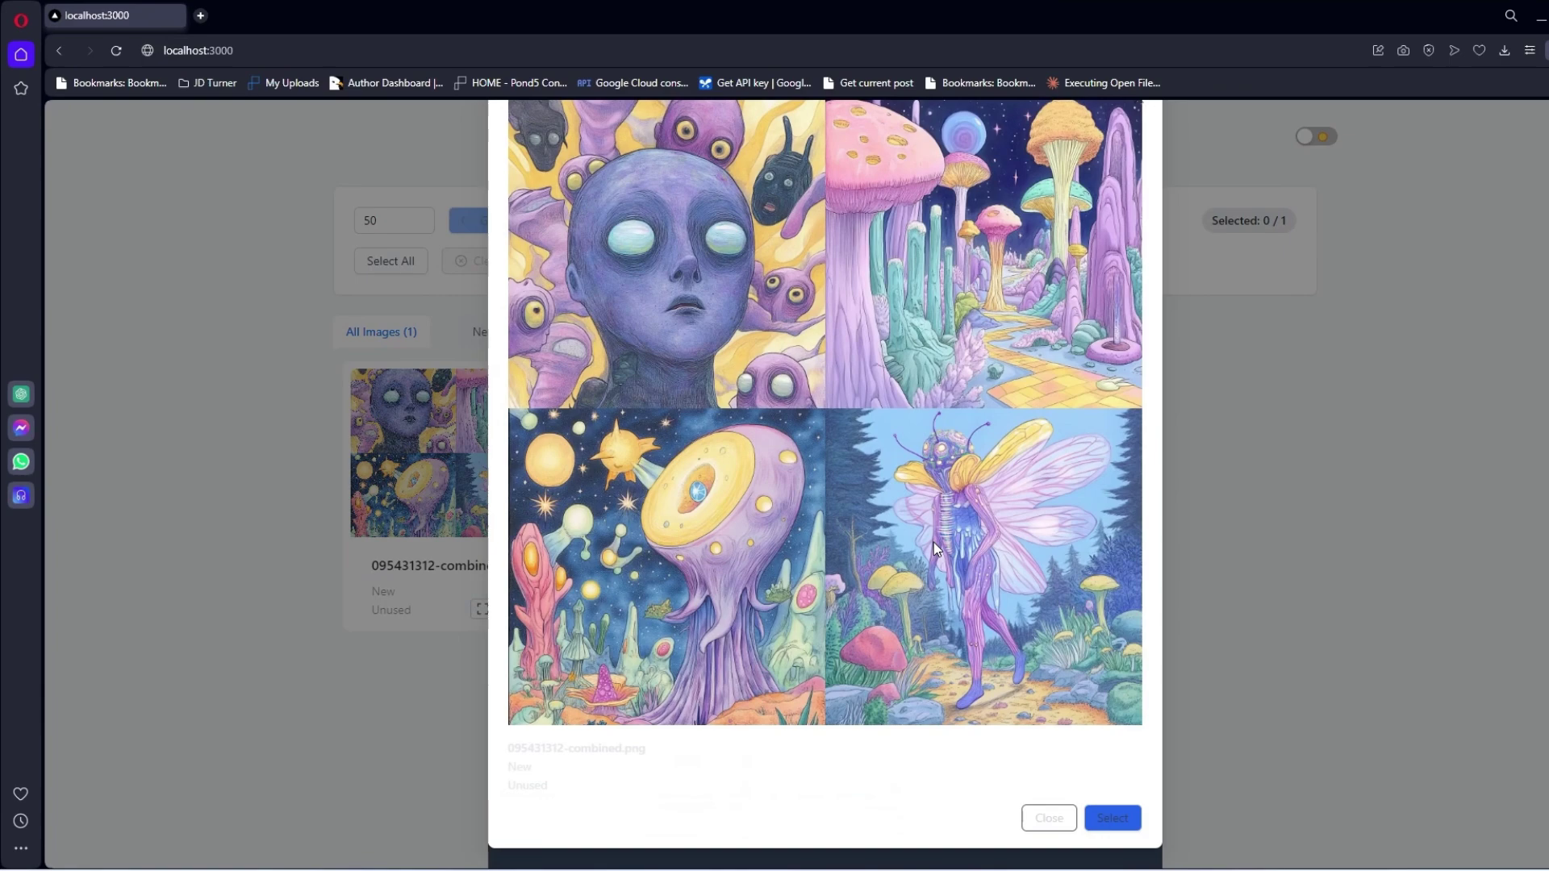
pyautogui.scroll(1, 933, 542)
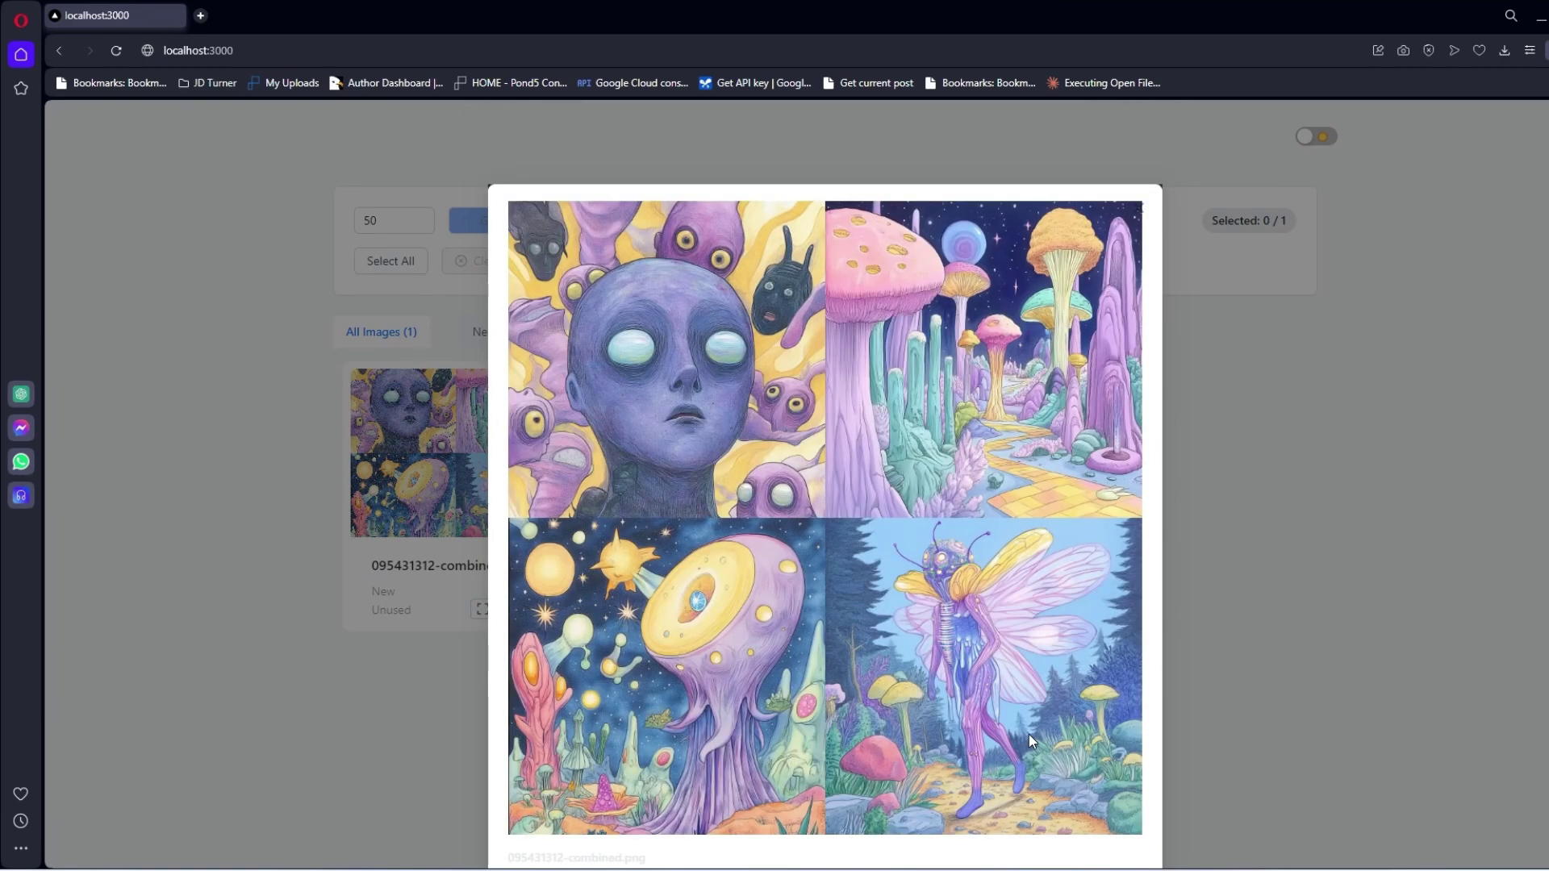
pyautogui.press('Escape')
pyautogui.click(484, 484)
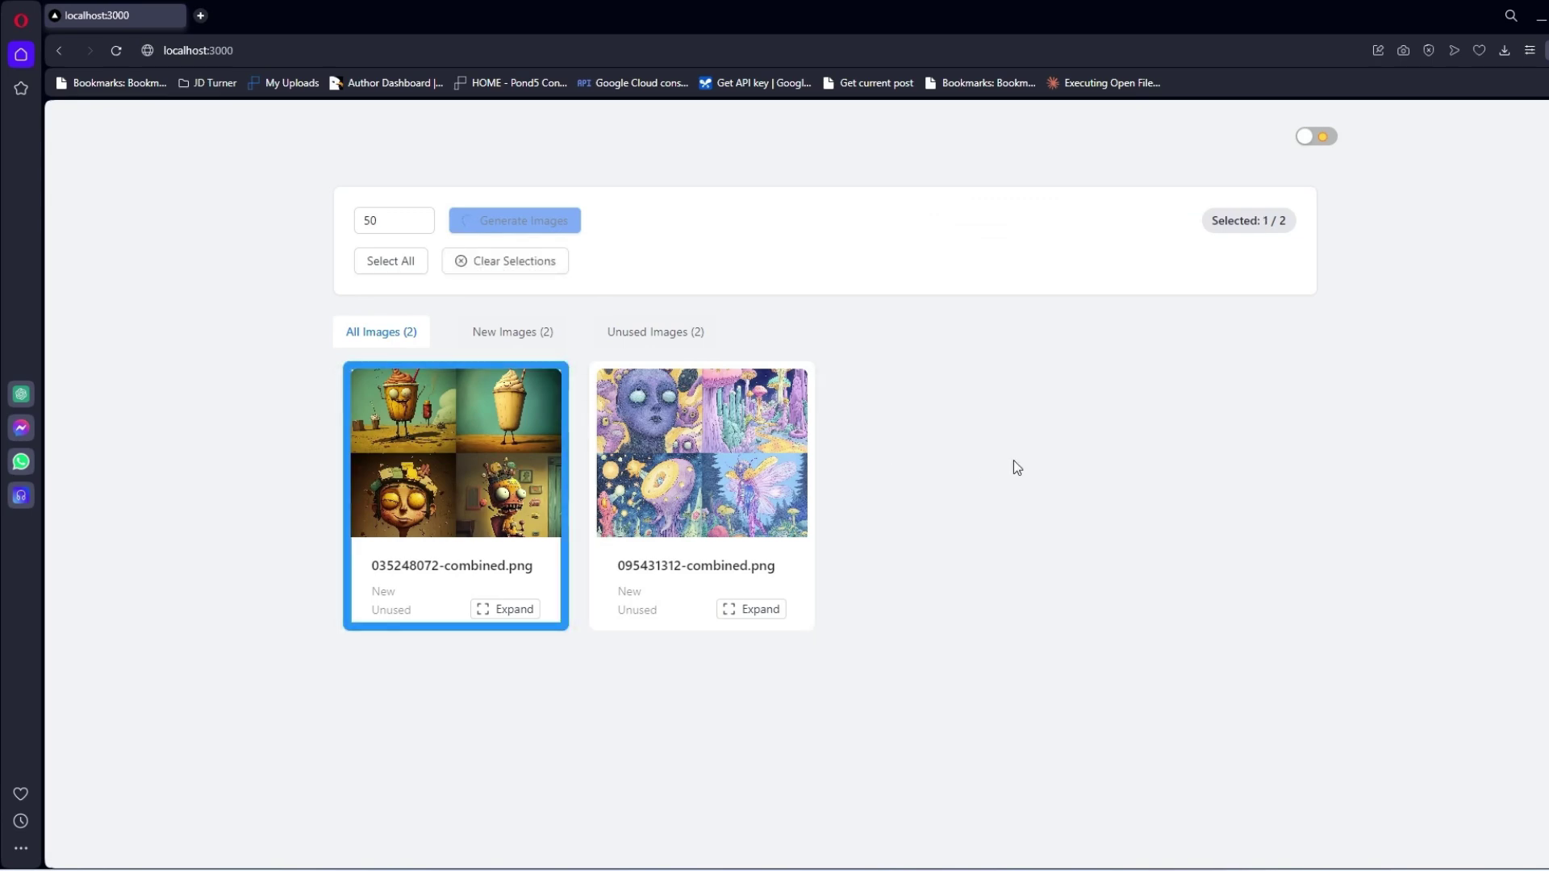
pyautogui.scroll(-1, 1366, 360)
pyautogui.hotkey('ctrl', '-')
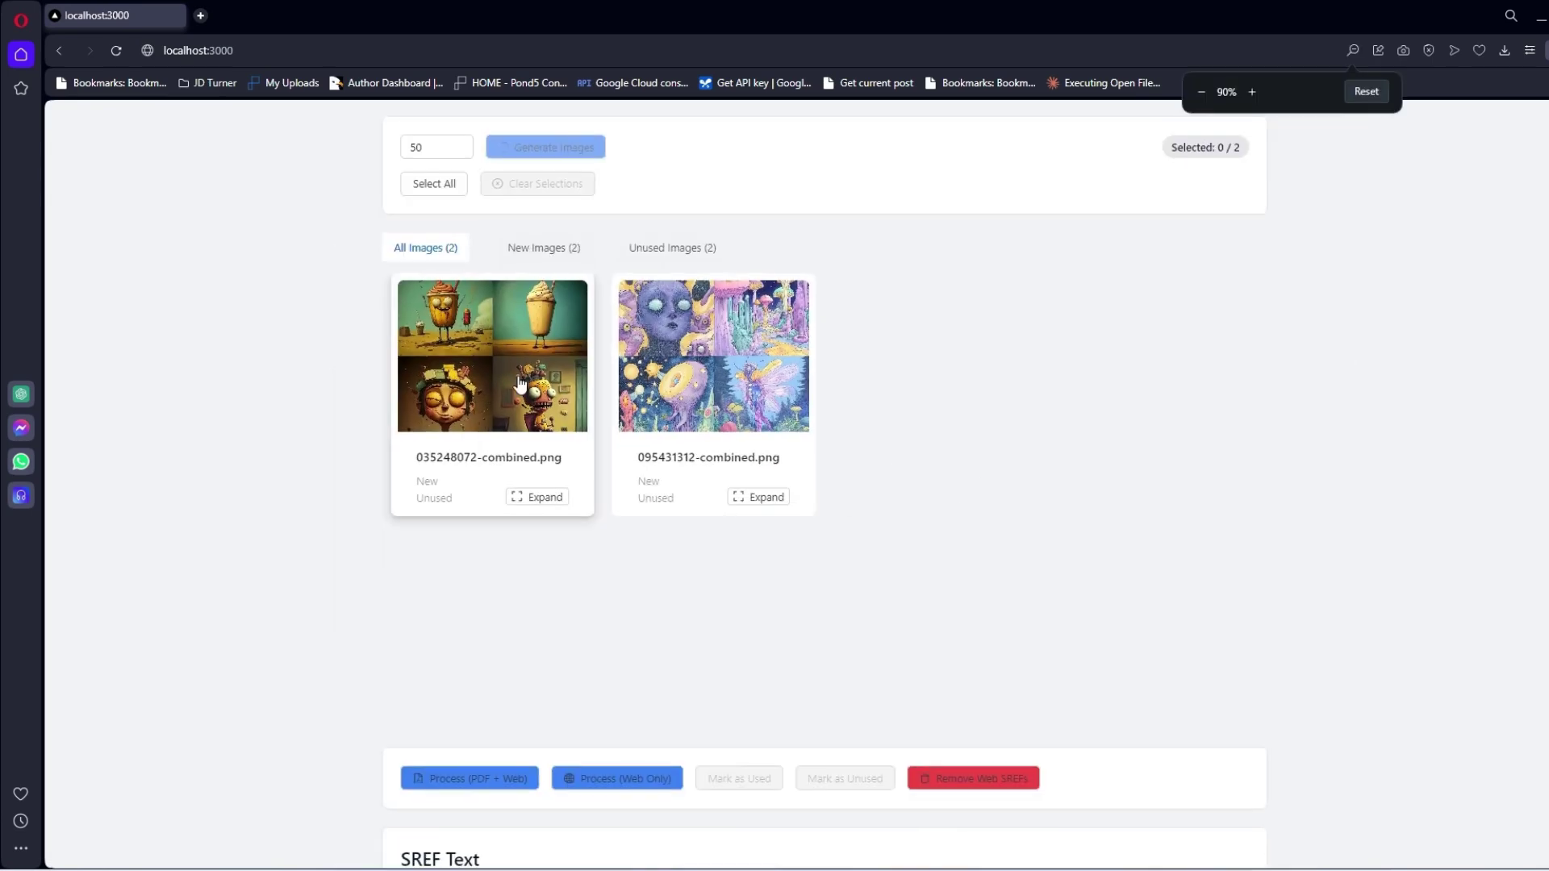
pyautogui.click(673, 368)
pyautogui.scroll(-3, 807, 416)
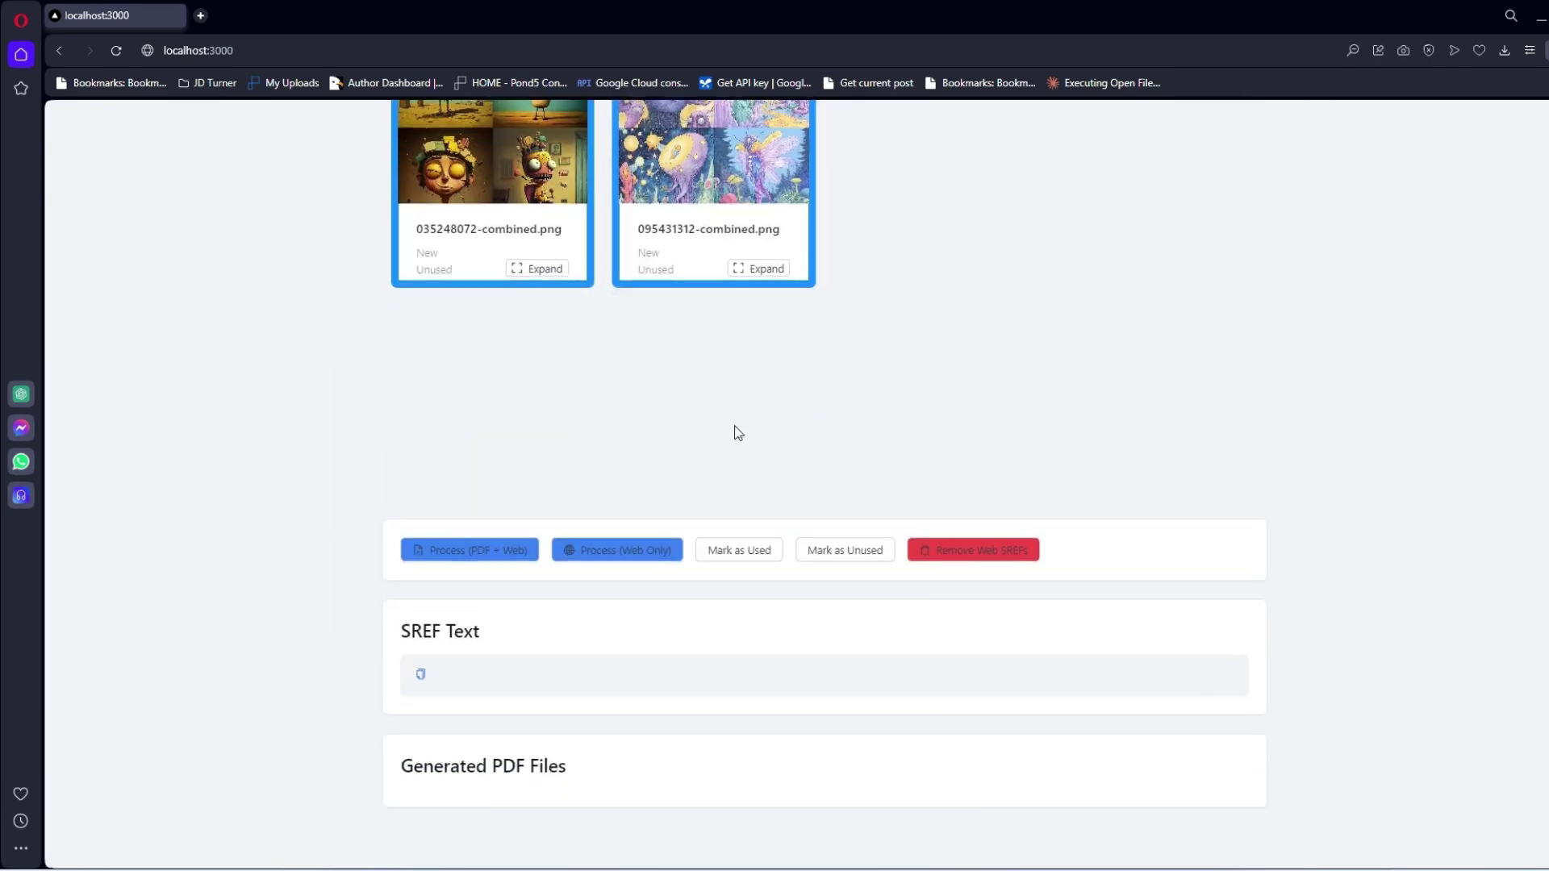
pyautogui.click(488, 560)
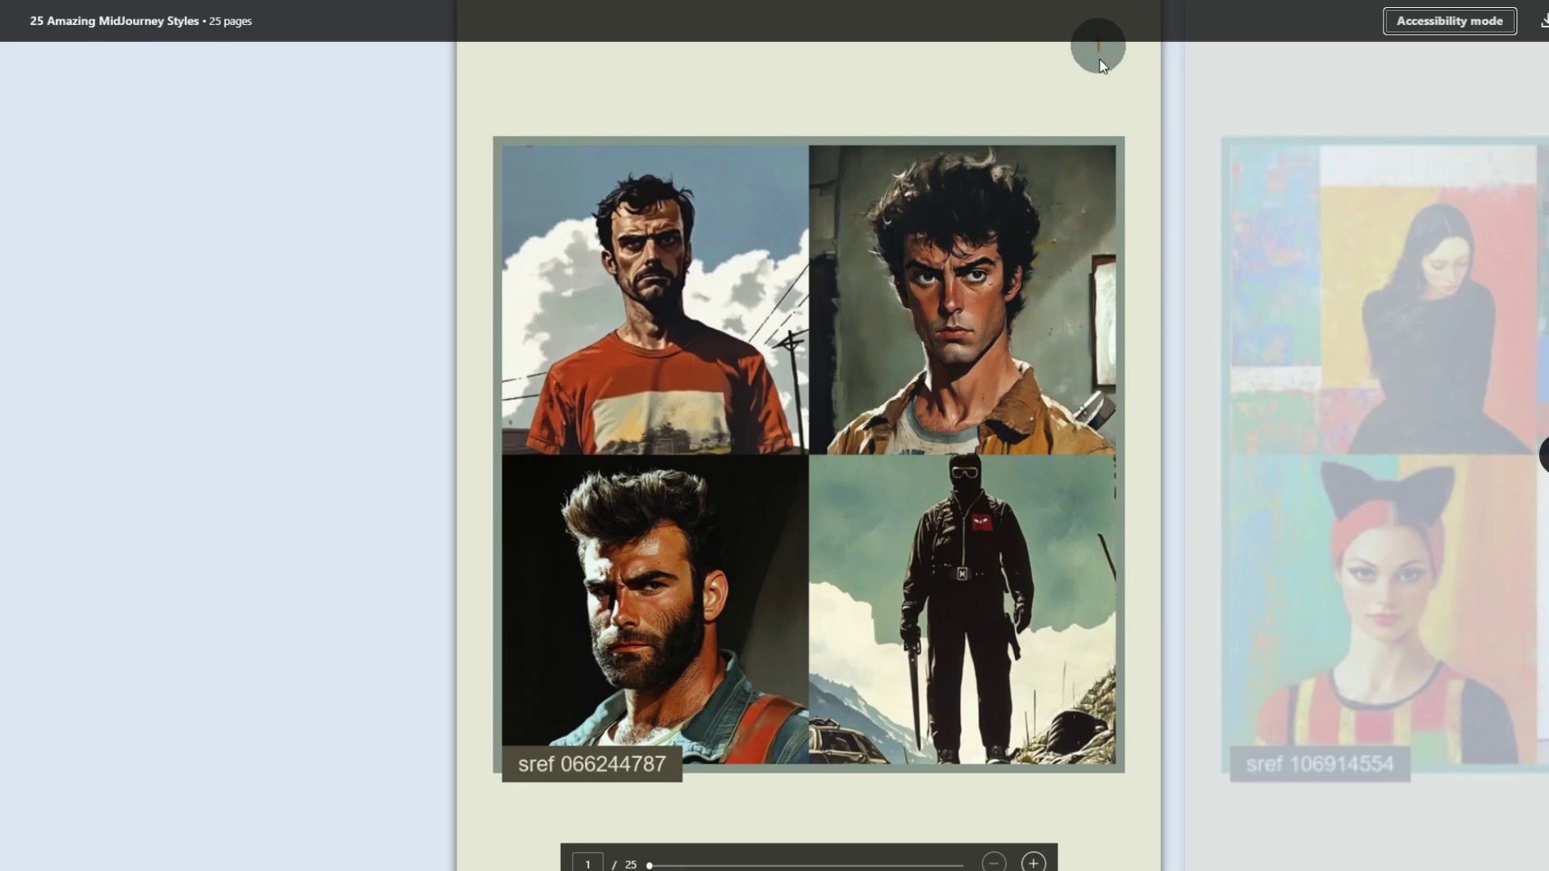
# Page through the 25 Amazing MidJourney Styles deck to page 12 of 25.
pyautogui.click(1341, 145)
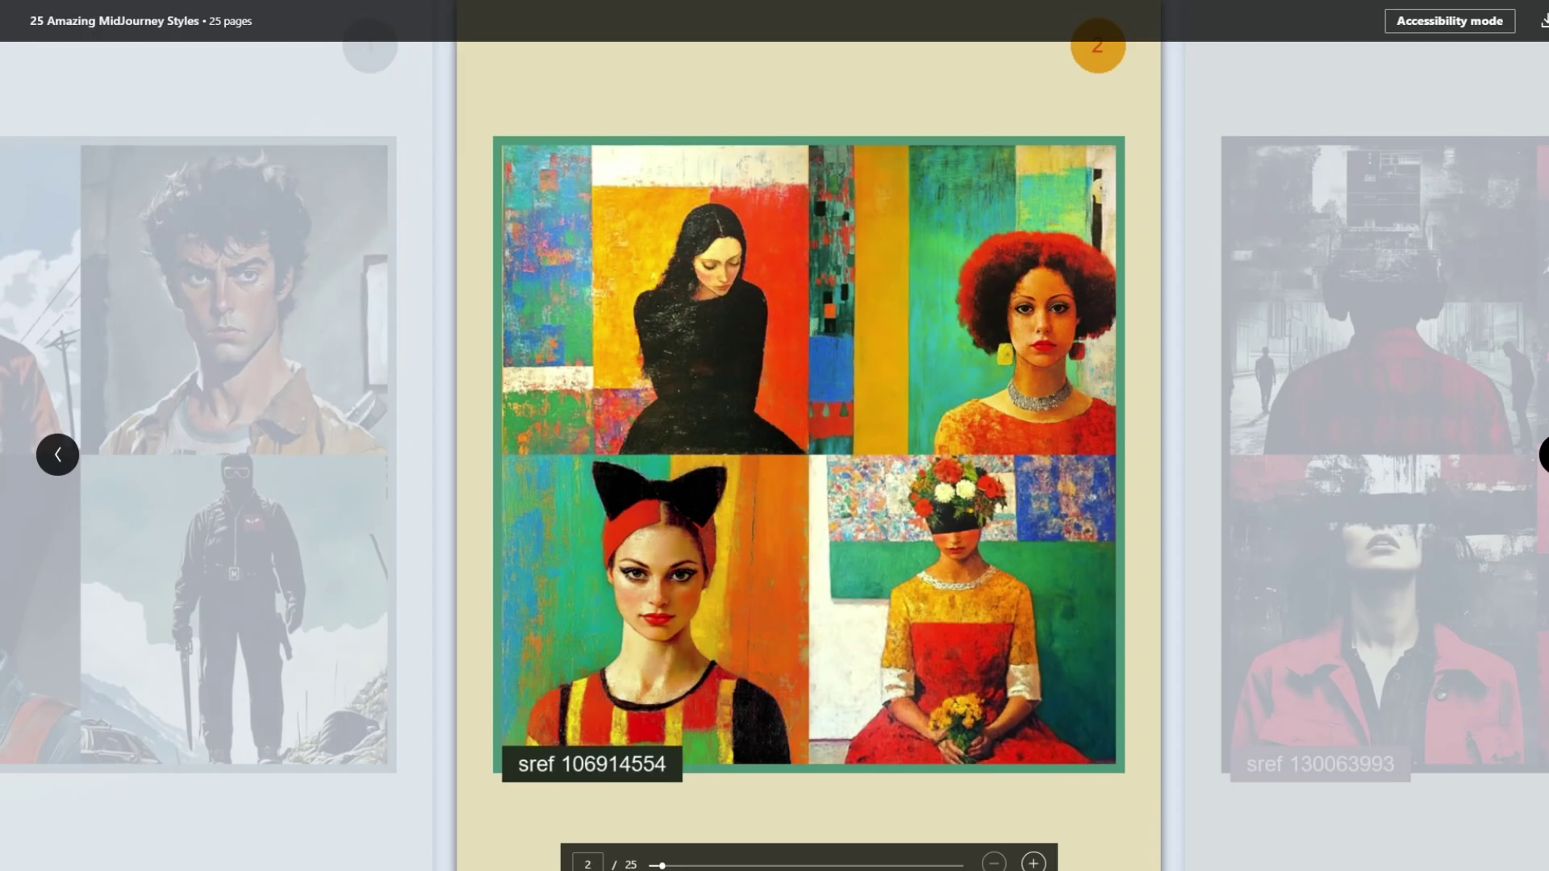
pyautogui.press('Right')
pyautogui.press('Right')
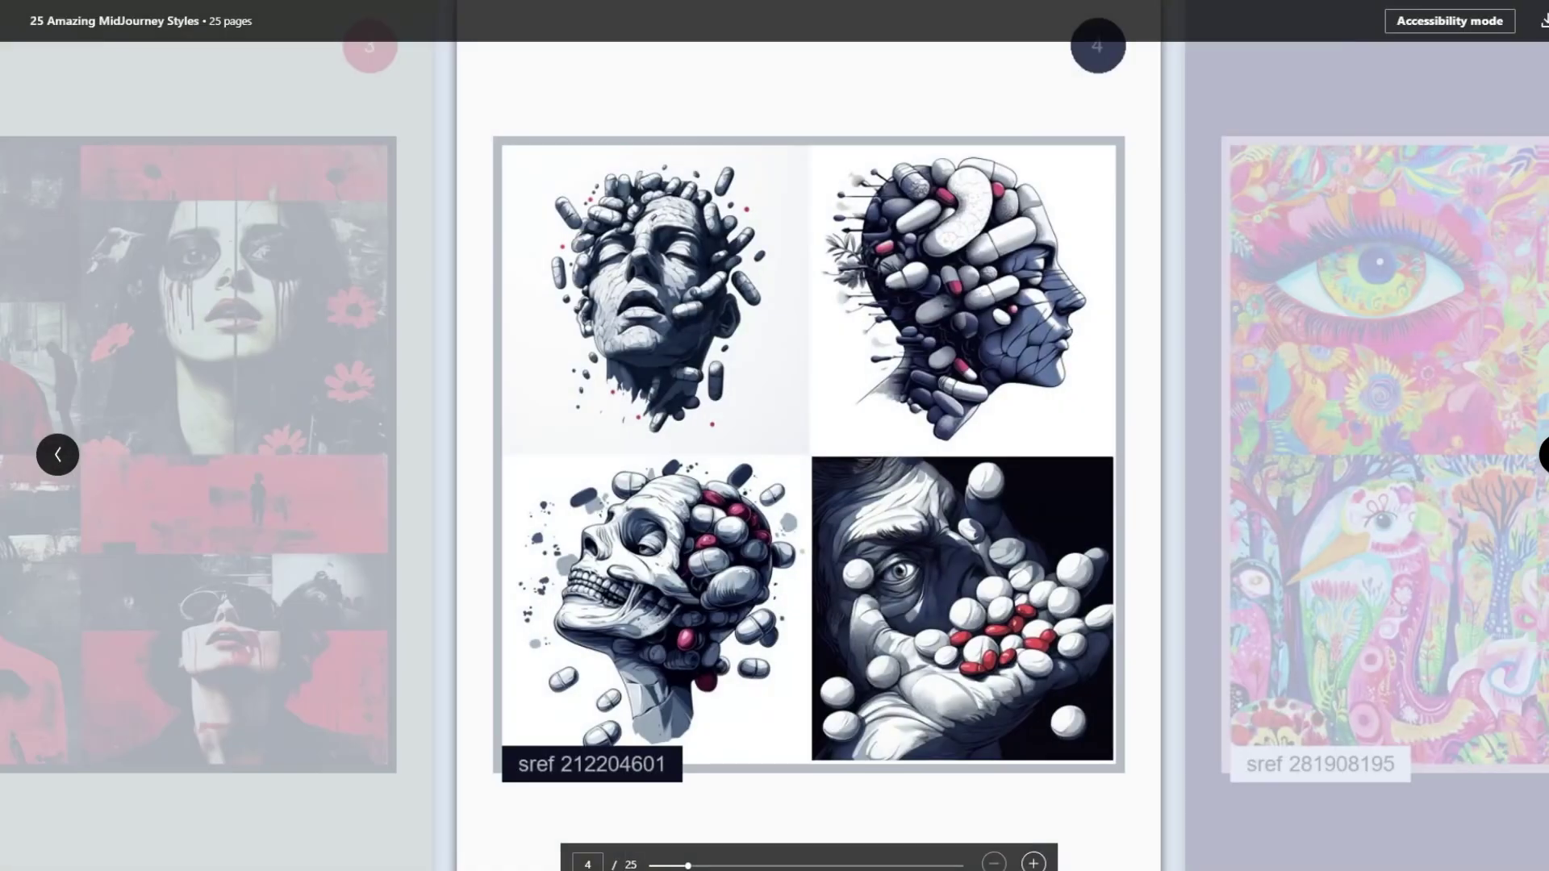
pyautogui.press('Right')
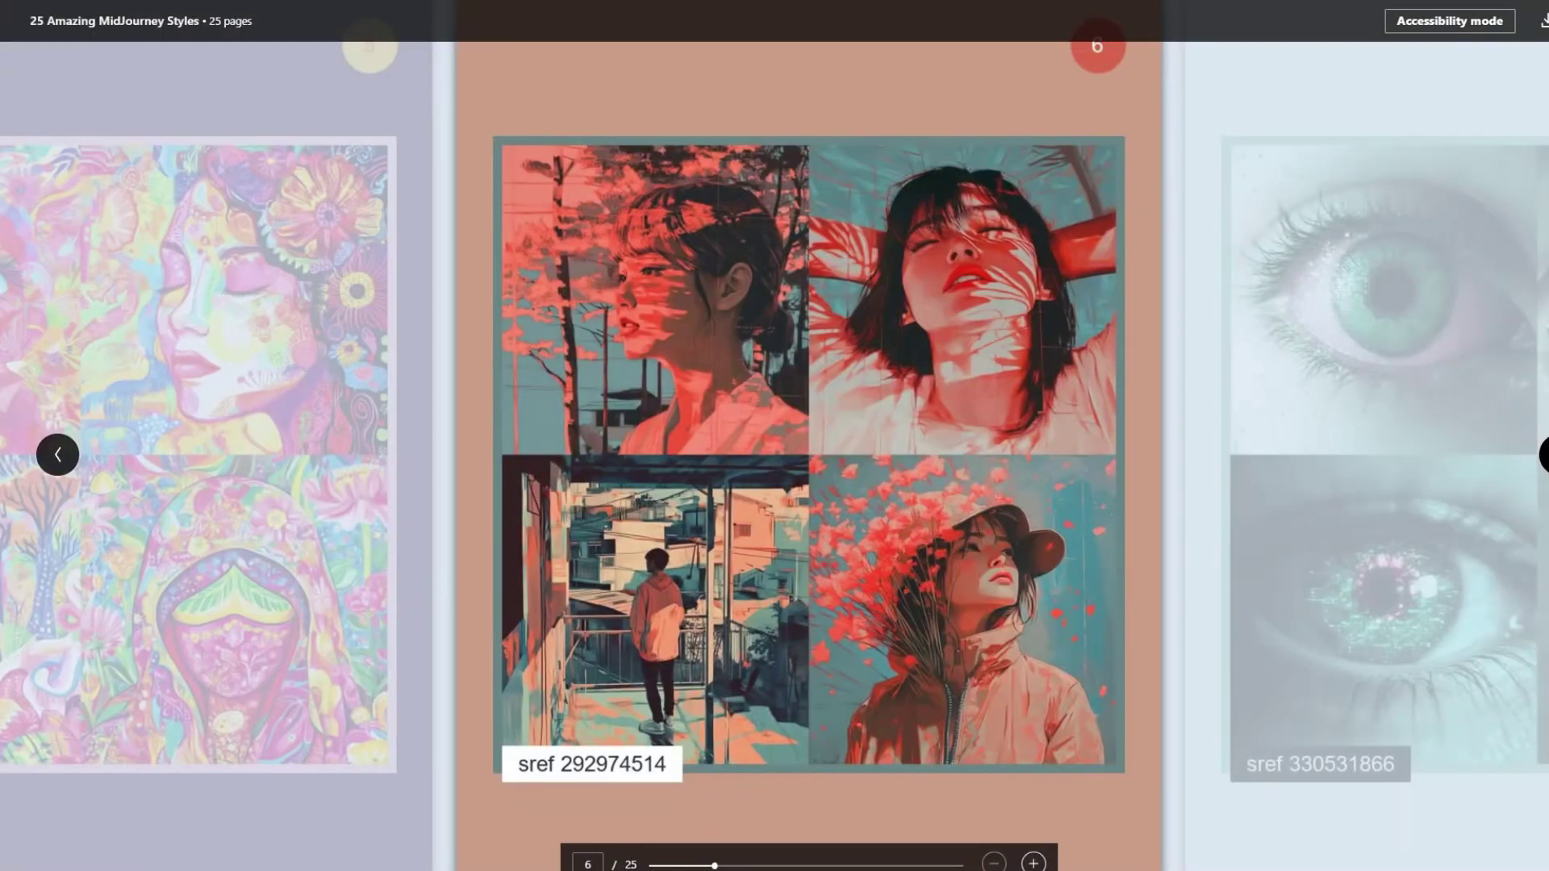
pyautogui.press('Right')
pyautogui.press('Right')
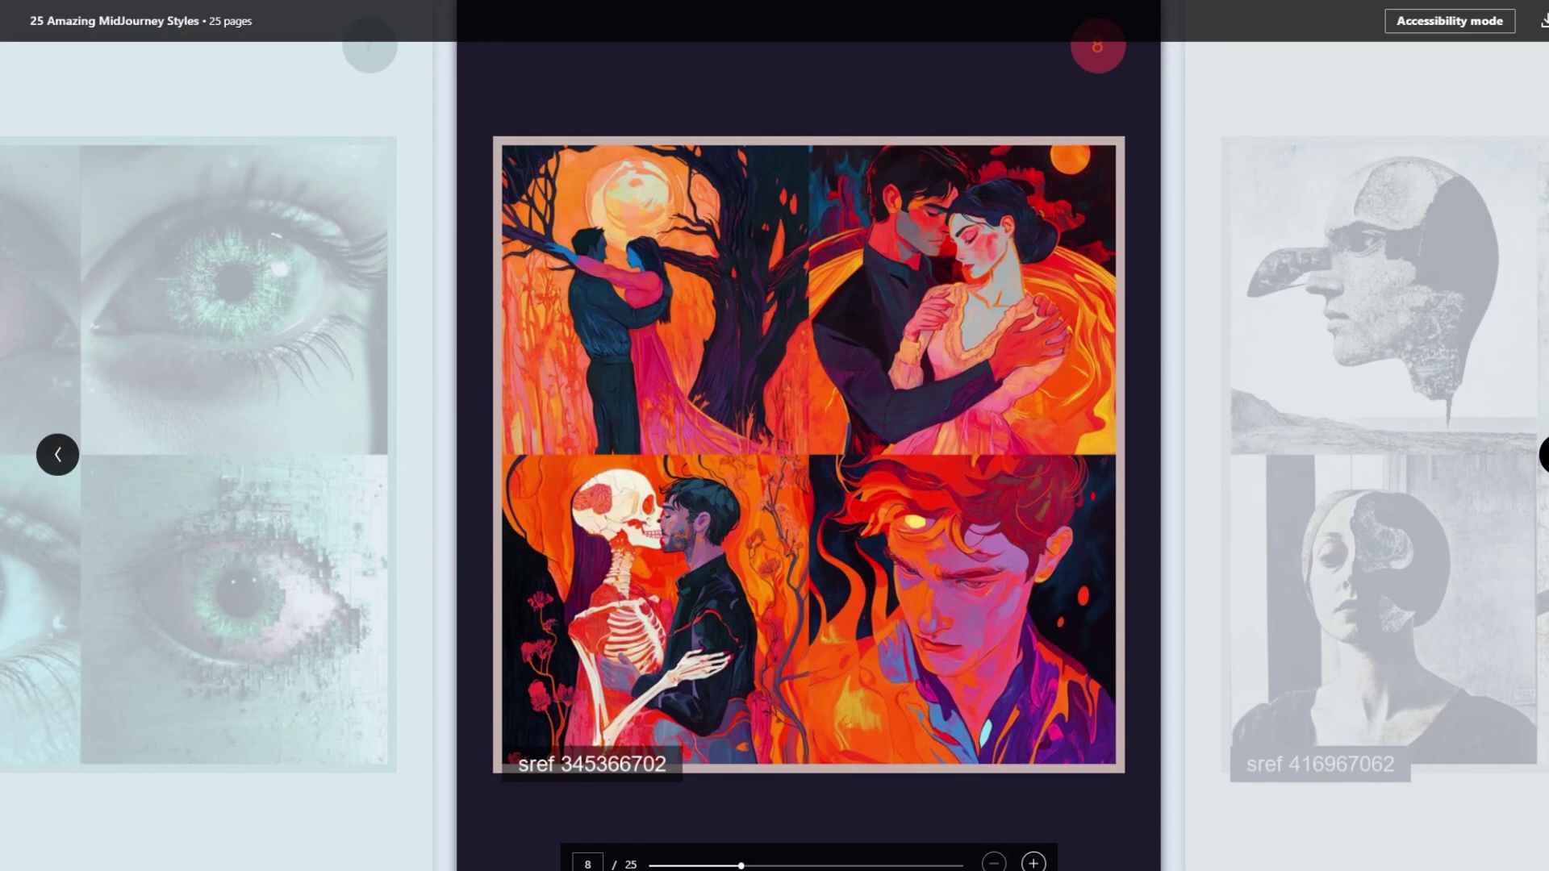
pyautogui.press('Right')
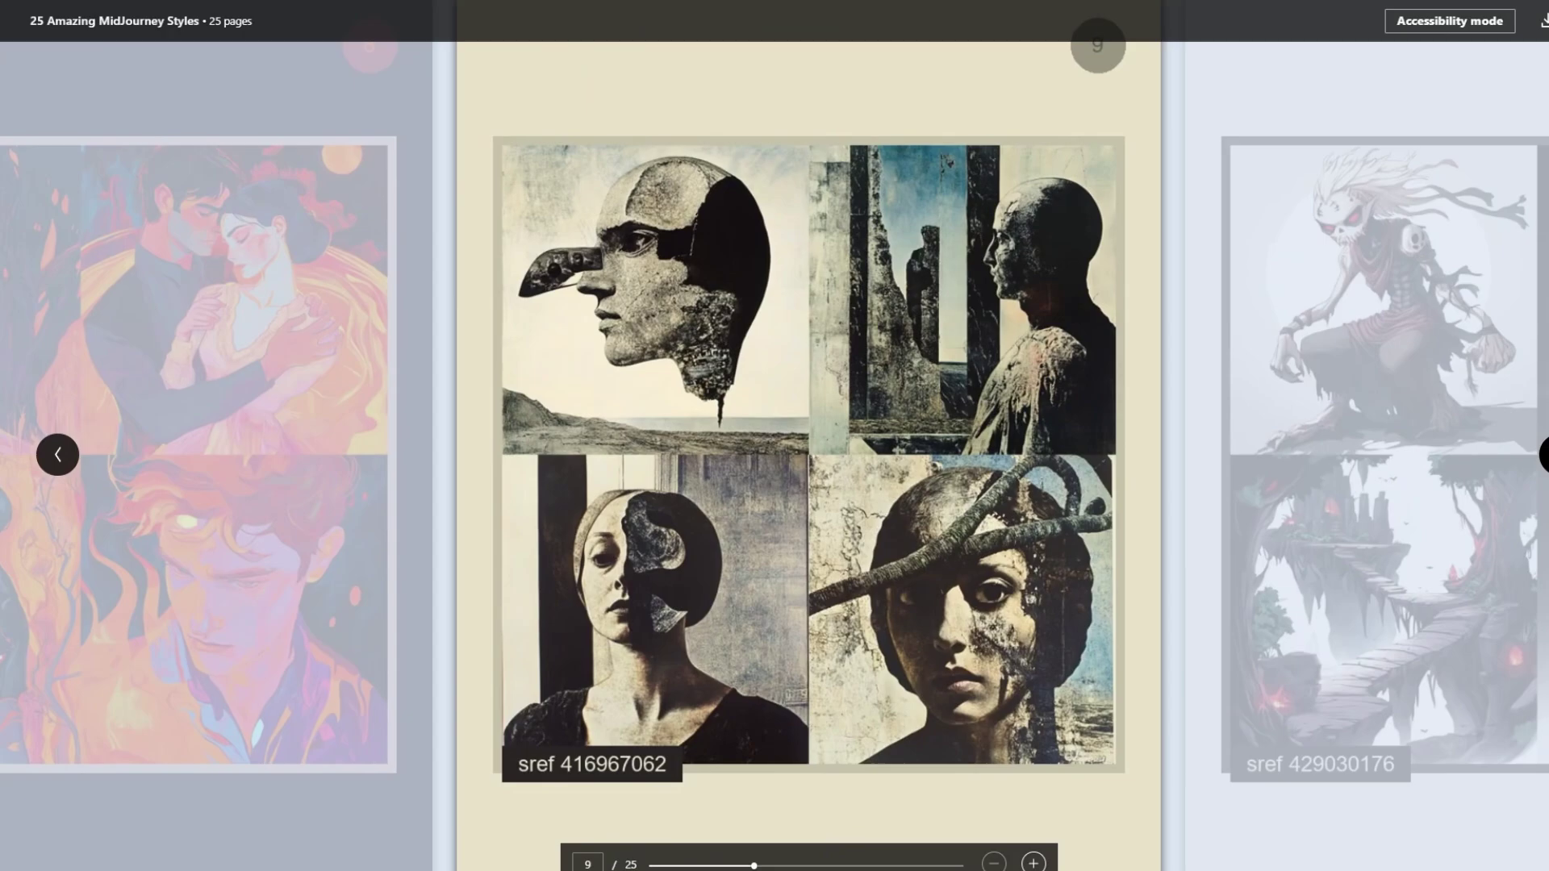
pyautogui.press('Right')
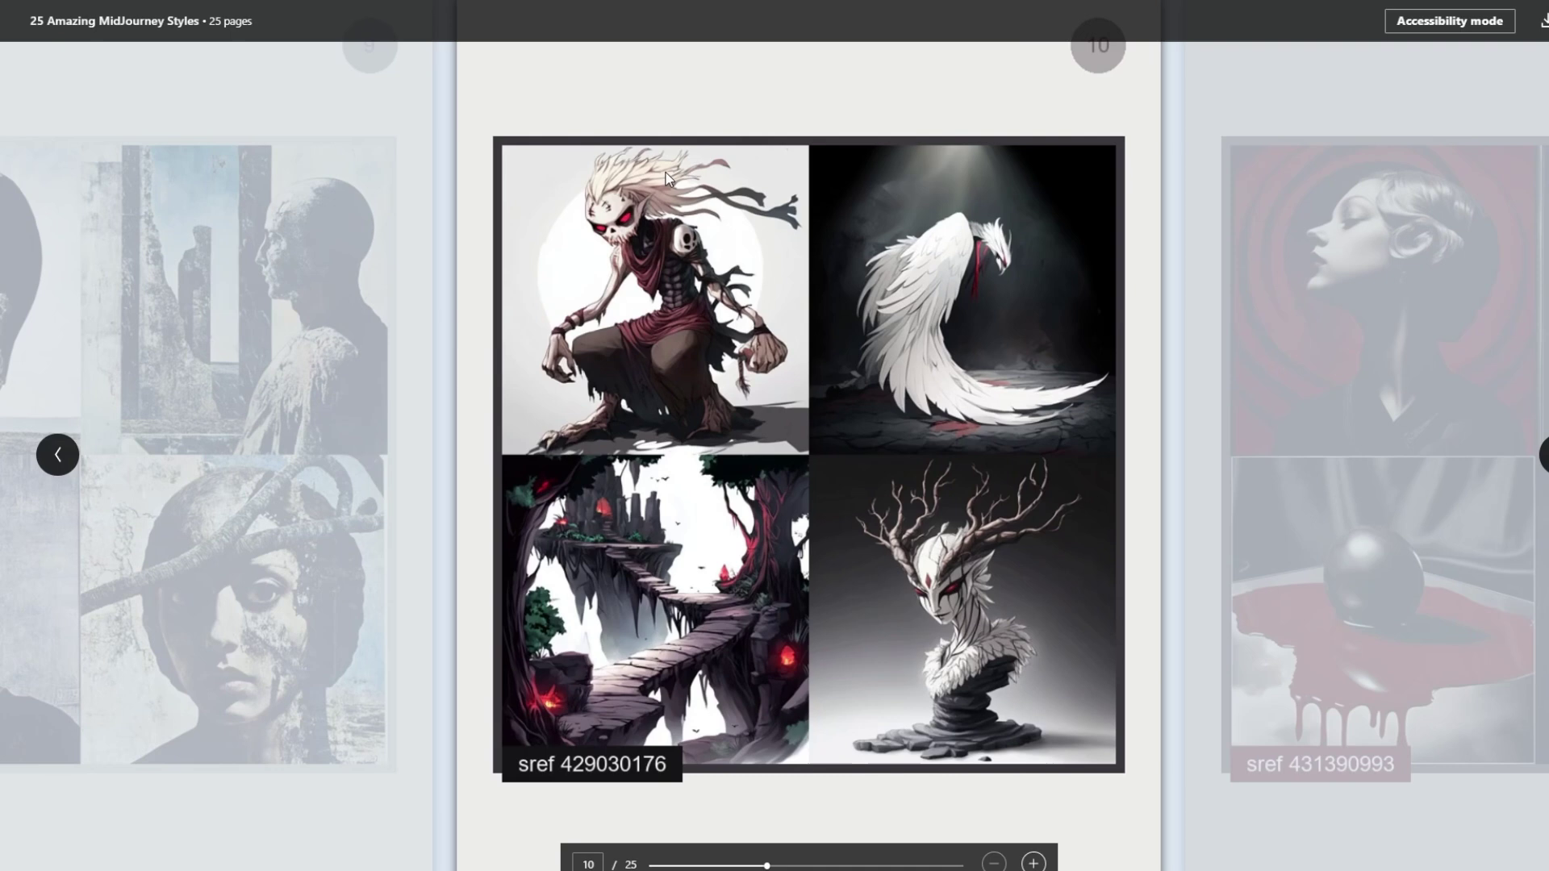
pyautogui.press('Right')
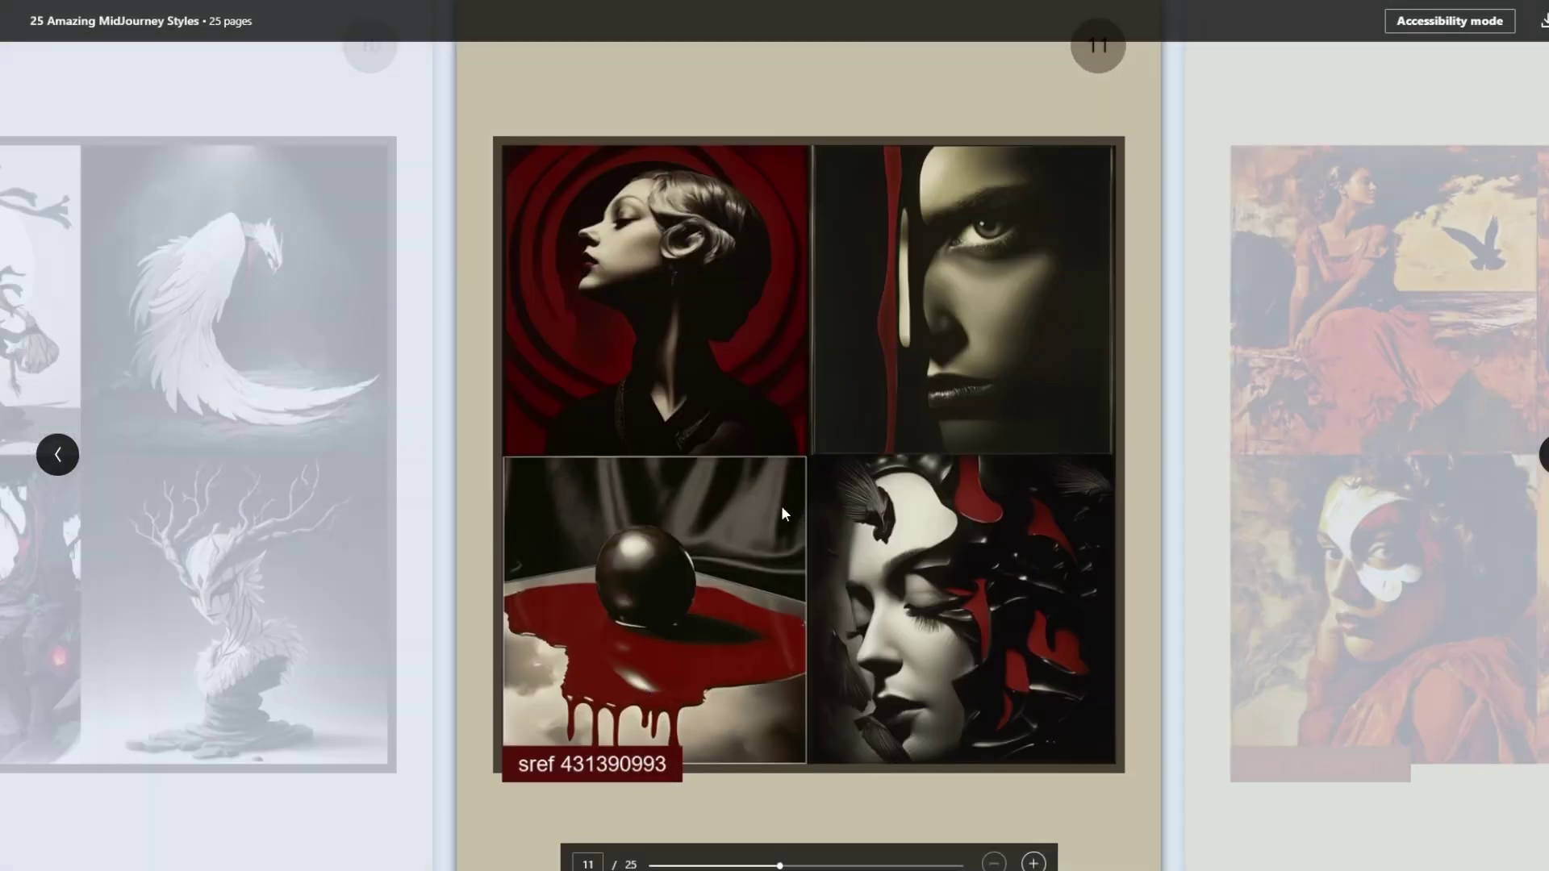
pyautogui.press('Right')
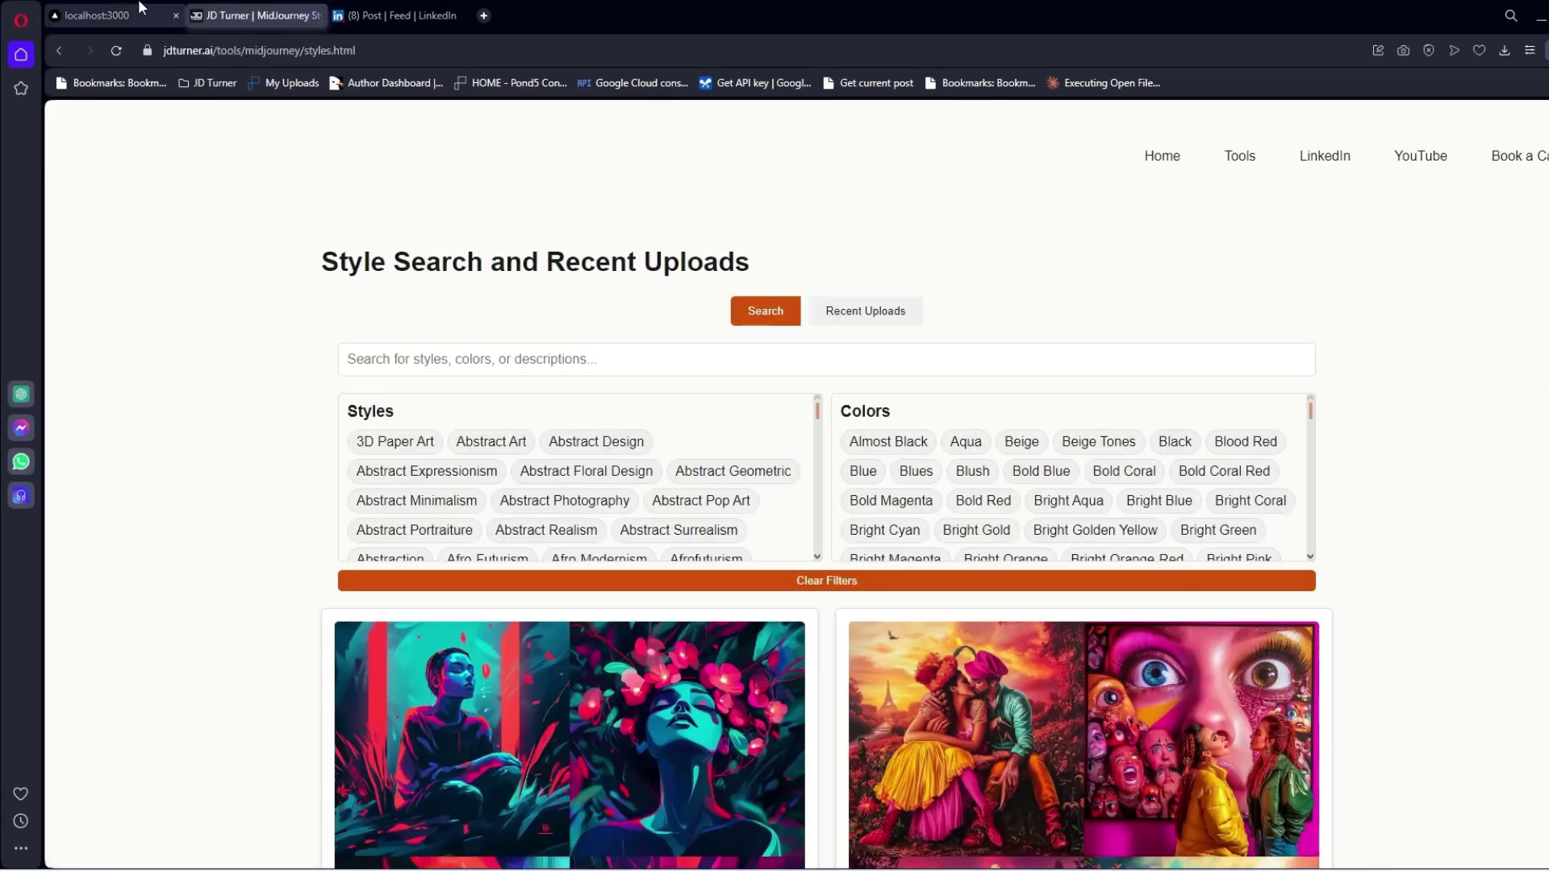
# Back on the dashboard, preview combined image 028842673, then run another image generation round.
pyautogui.click(129, 15)
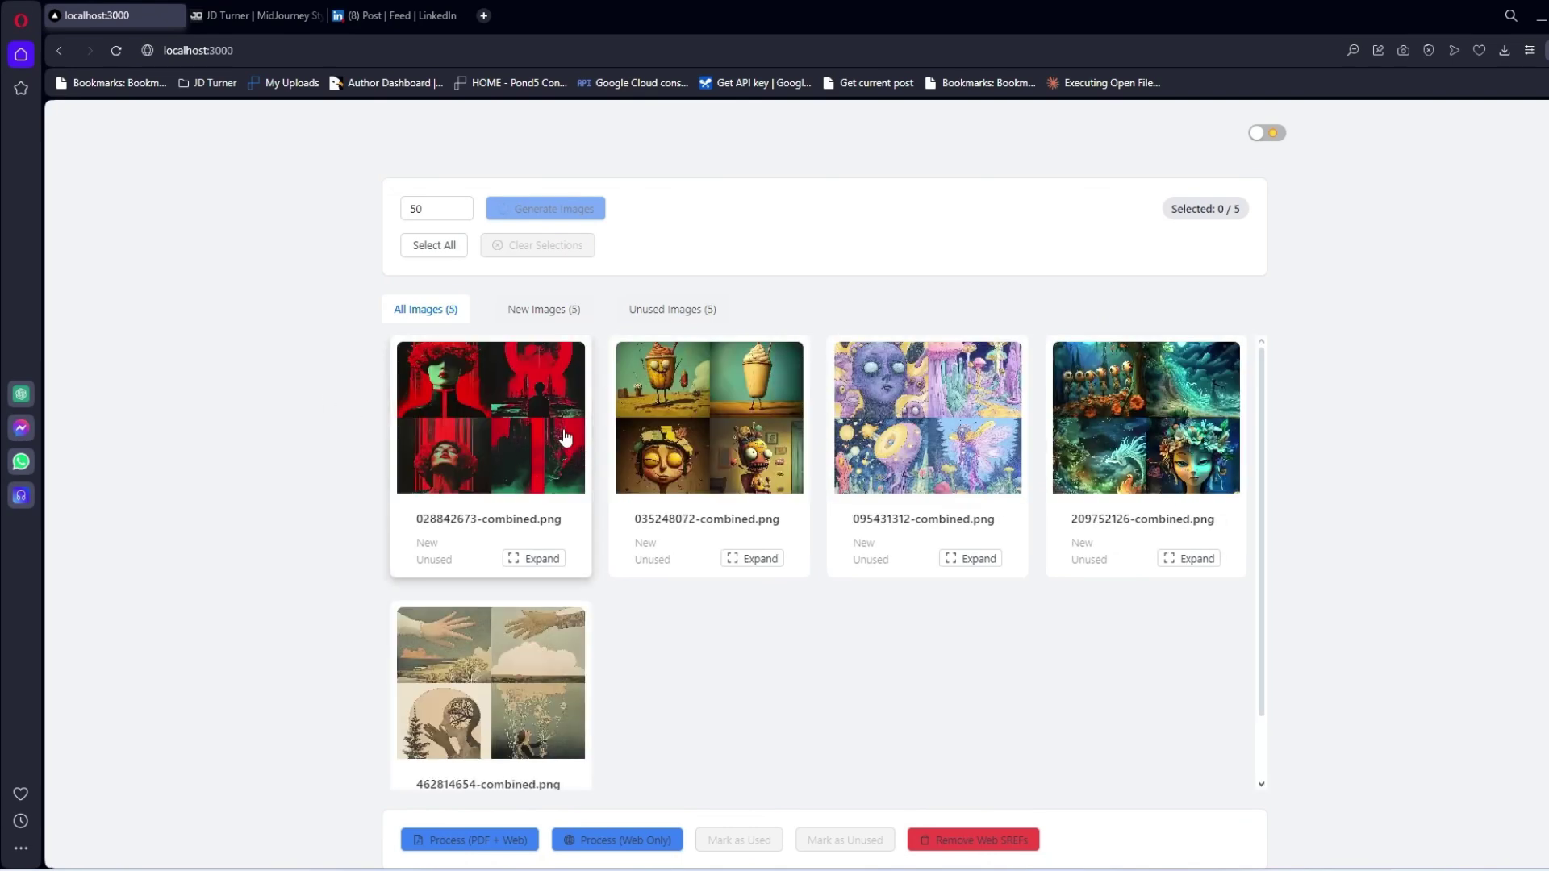
pyautogui.click(567, 437)
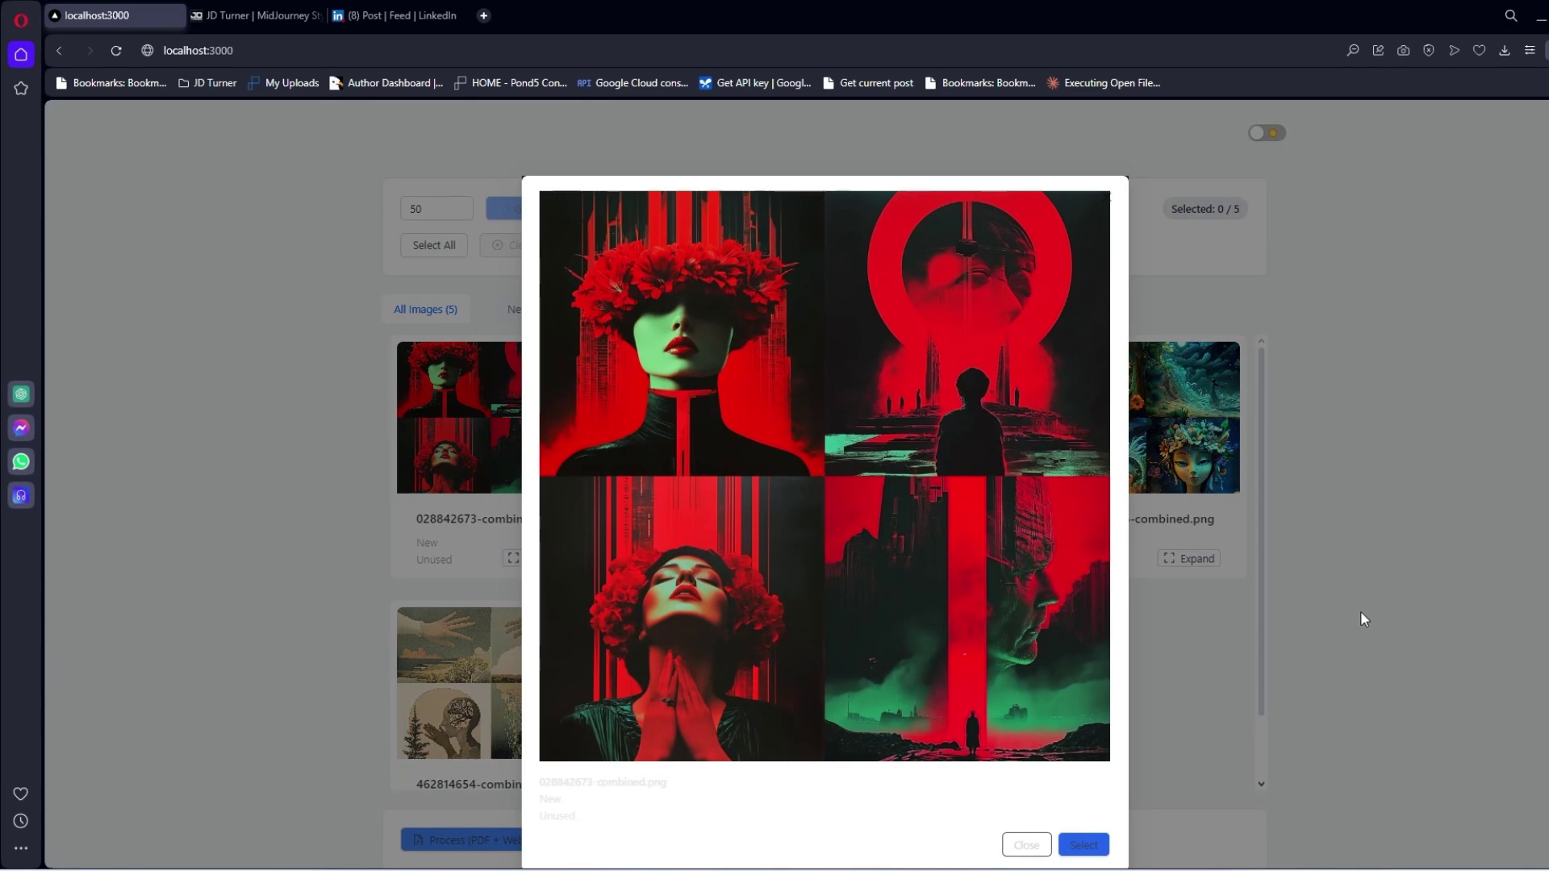
pyautogui.click(1390, 587)
pyautogui.click(553, 554)
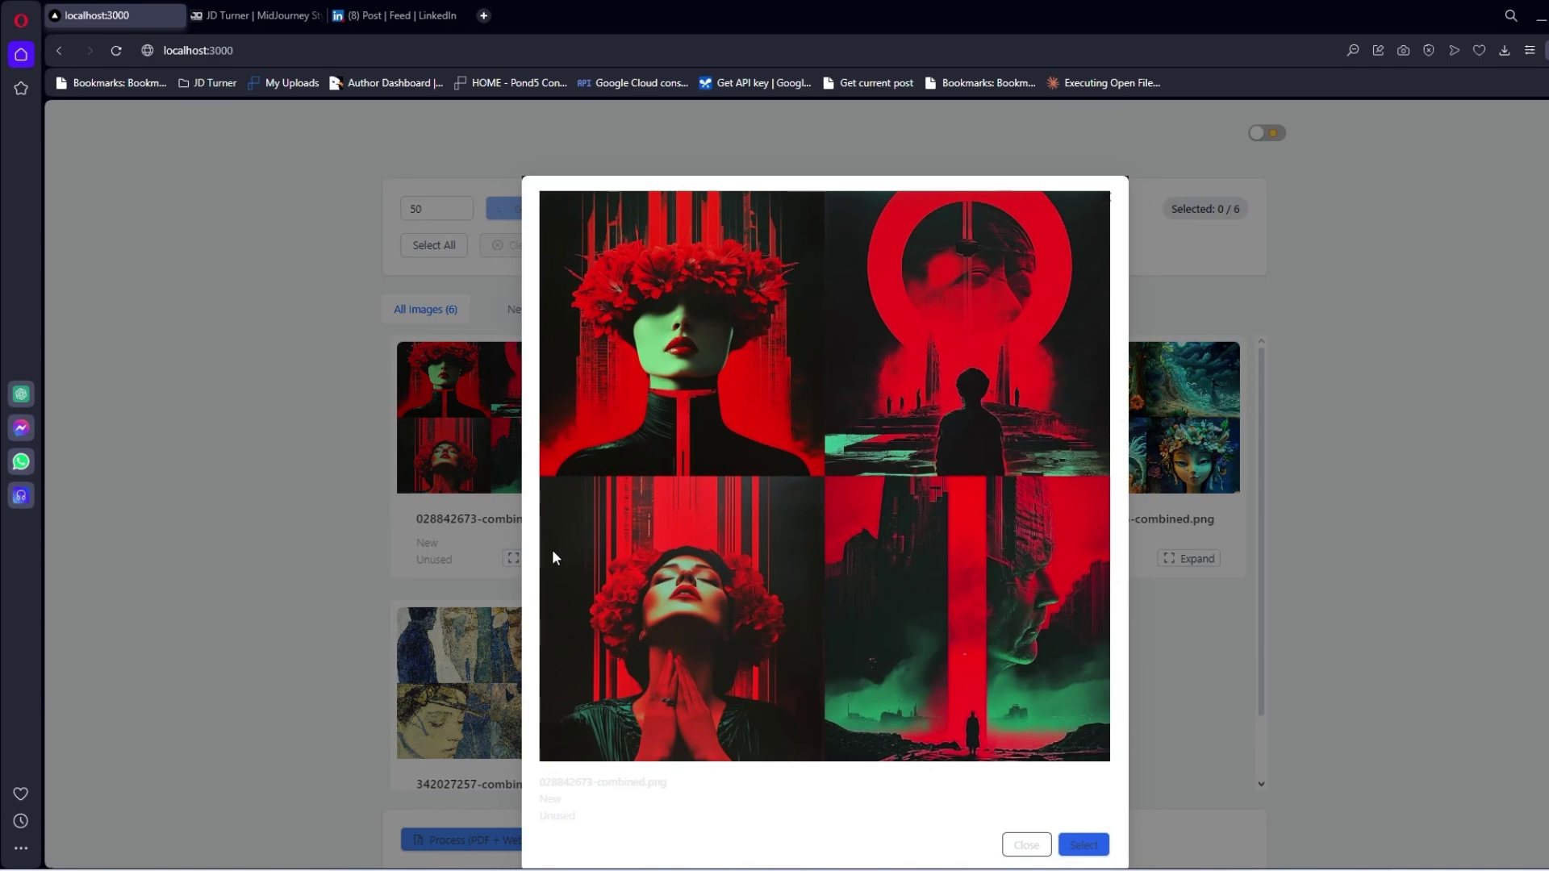
pyautogui.click(431, 209)
pyautogui.click(497, 216)
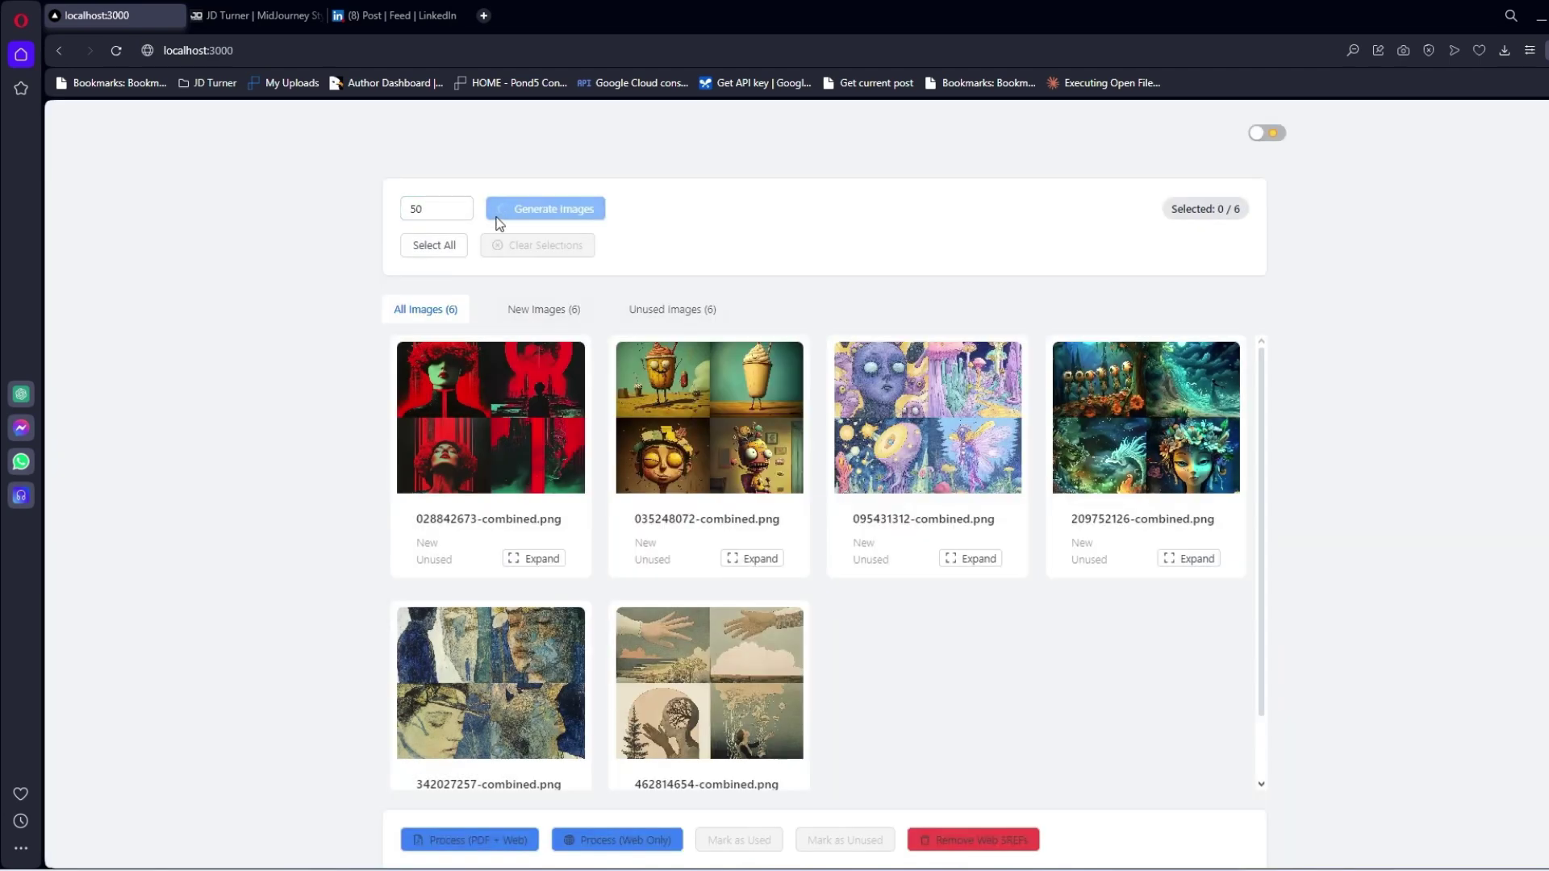
pyautogui.scroll(-1, 1007, 488)
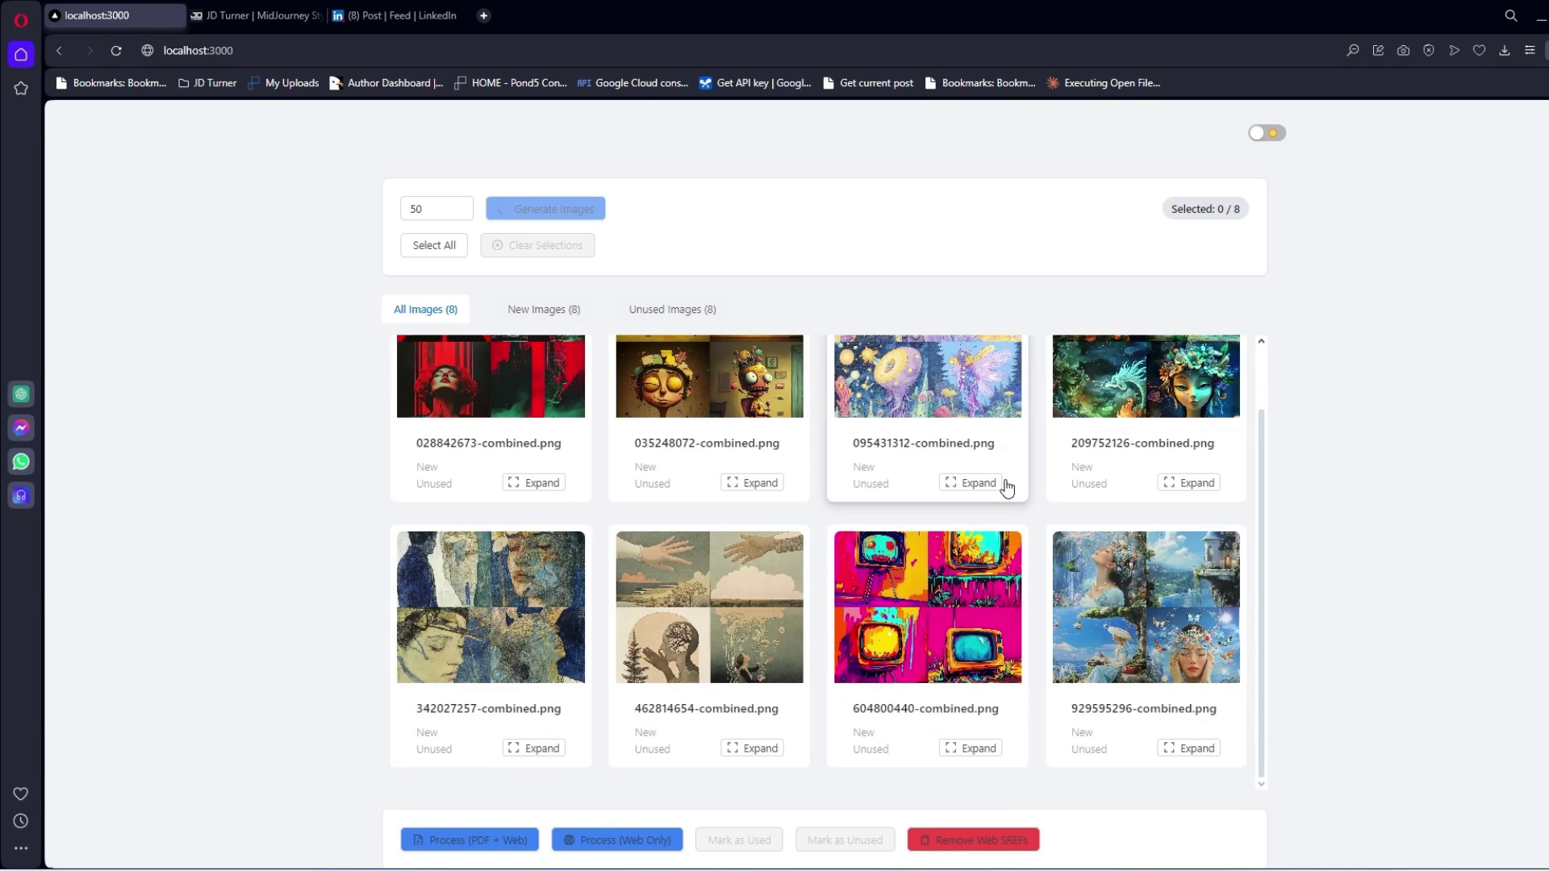